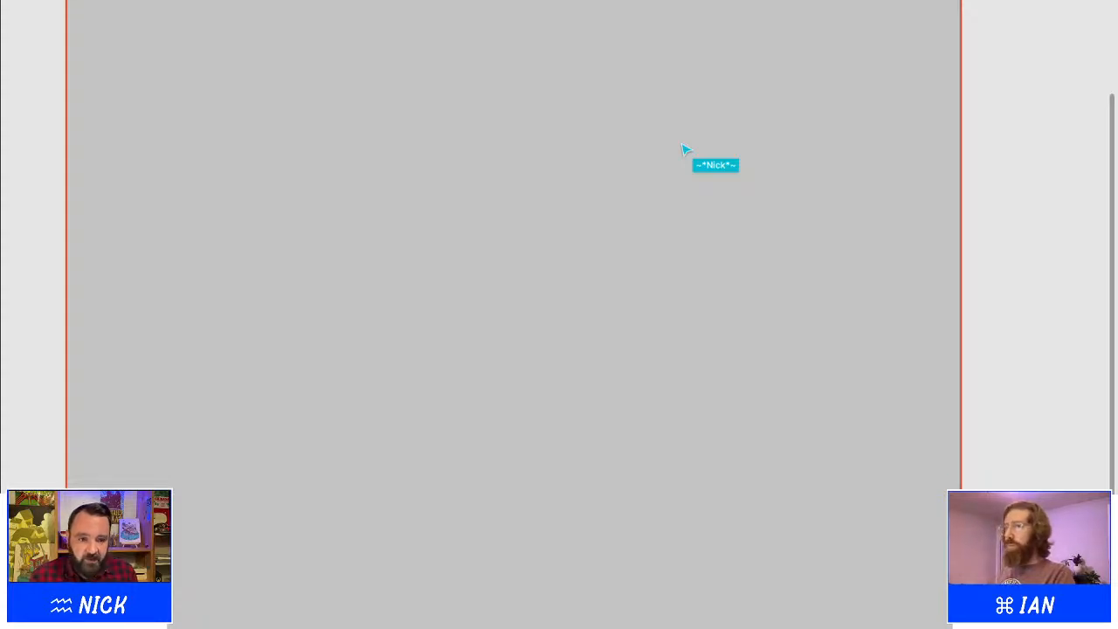
Enlarge the grey frame slightly in width and in height
{"action": "scroll", "coordinate": [502, 267], "scroll_direction": "down", "scroll_amount": 4}
{"action": "scroll", "coordinate": [502, 267], "scroll_direction": "up", "scroll_amount": 1}
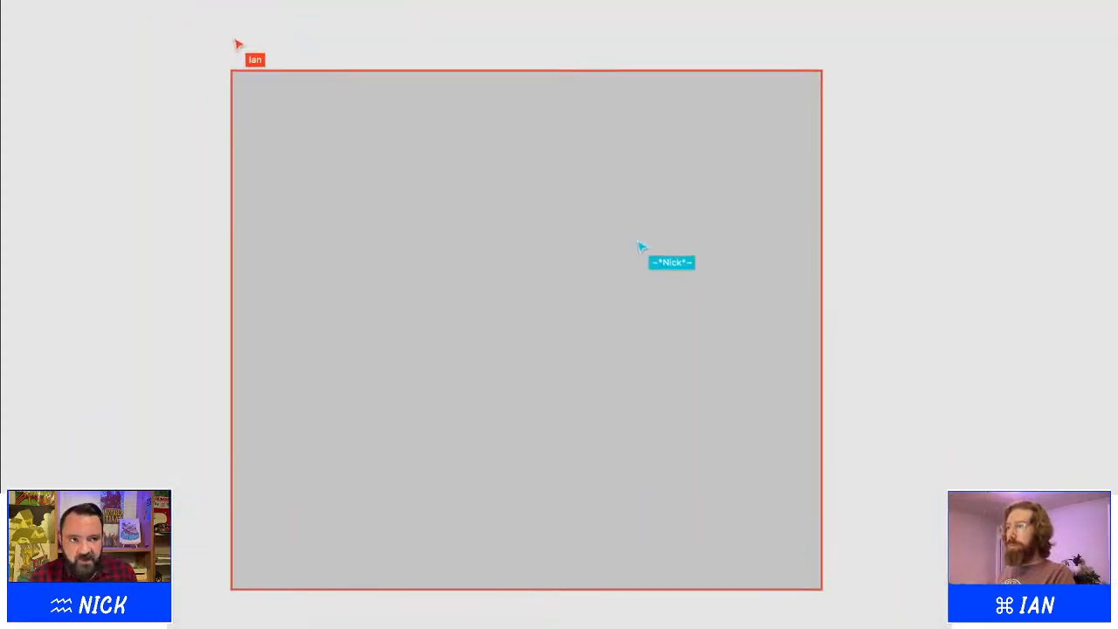
{"action": "scroll", "coordinate": [526, 318], "scroll_direction": "down", "scroll_amount": 1}
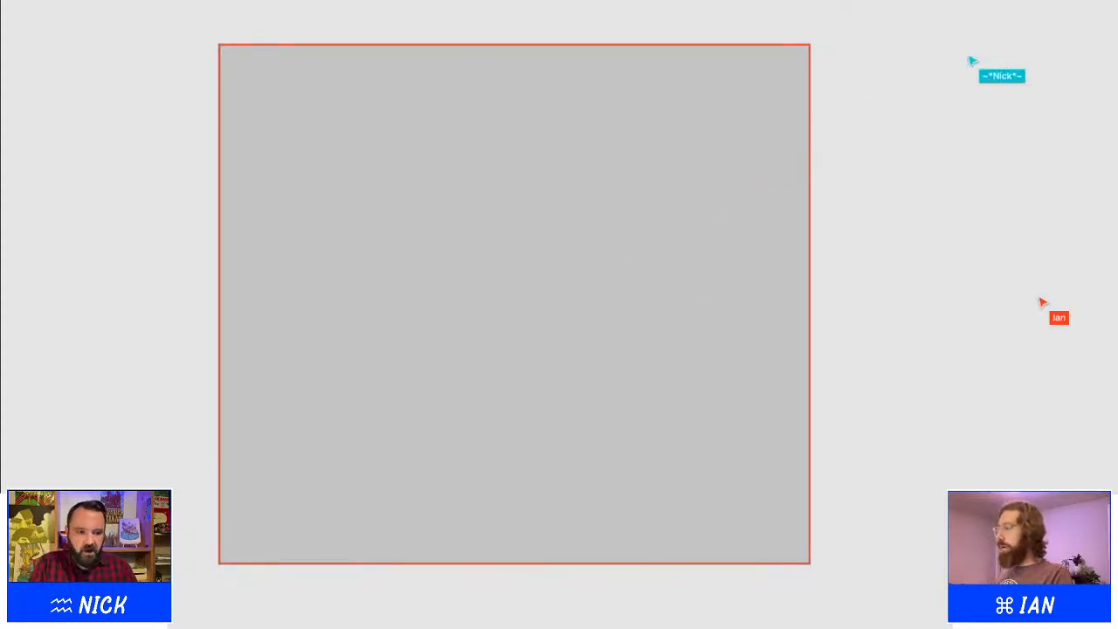
{"action": "key", "text": "super+shift+Right"}
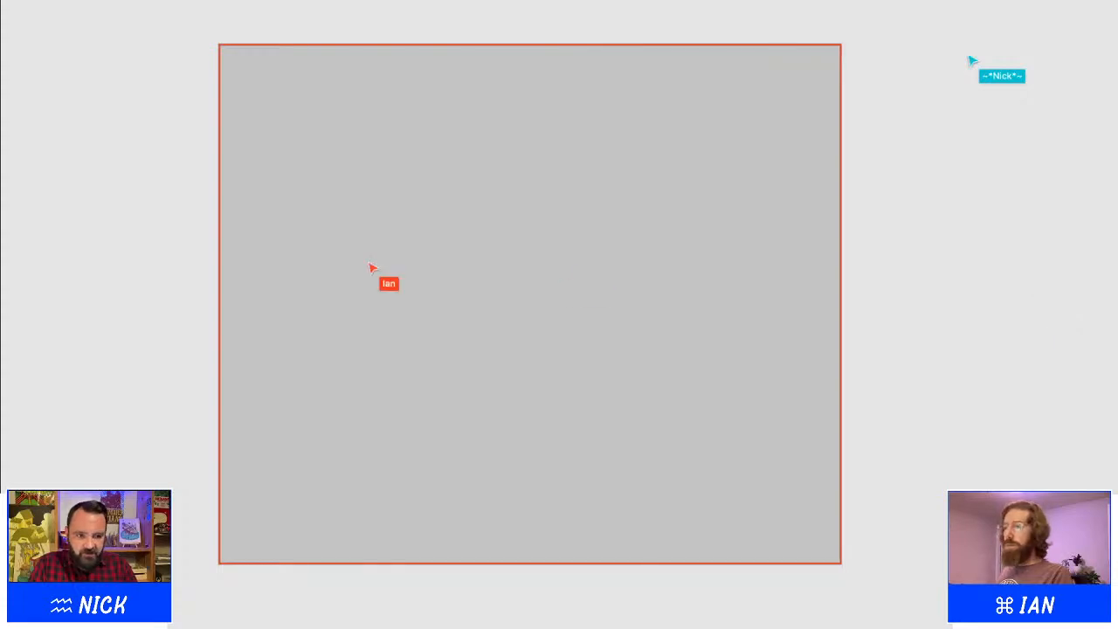
{"action": "scroll", "coordinate": [490, 472], "scroll_direction": "up", "scroll_amount": 1}
{"action": "scroll", "coordinate": [491, 472], "scroll_direction": "down", "scroll_amount": 2}
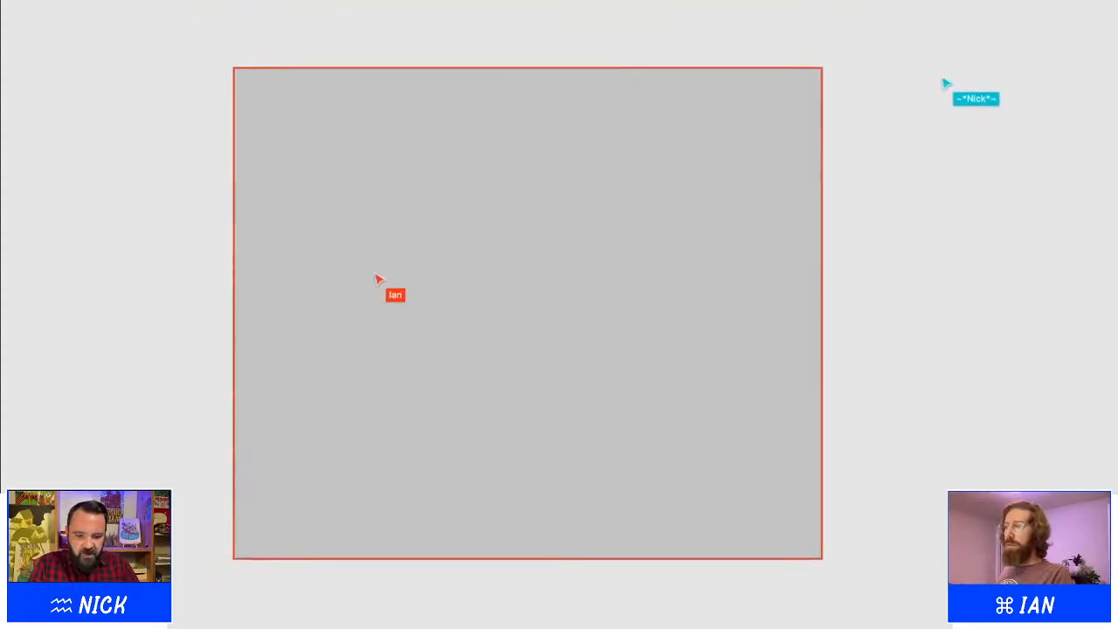
{"action": "key", "text": "super+shift+Down"}
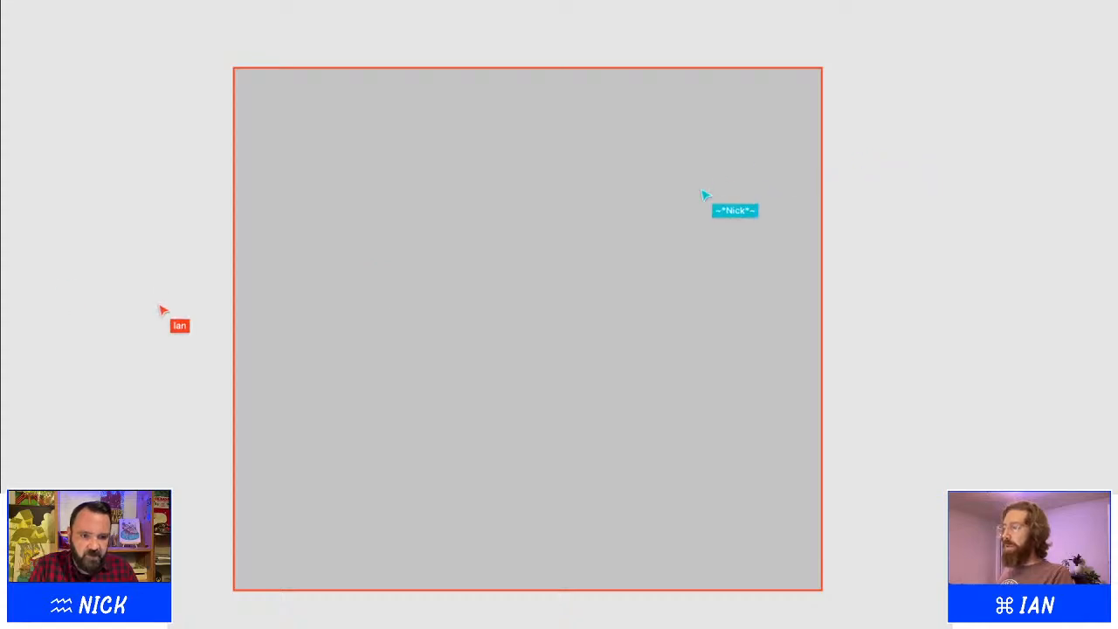
{"action": "scroll", "coordinate": [172, 312], "scroll_direction": "right", "scroll_amount": 1}
{"action": "scroll", "coordinate": [173, 312], "scroll_direction": "down", "scroll_amount": 1}
{"action": "scroll", "coordinate": [173, 311], "scroll_direction": "up", "scroll_amount": 1}
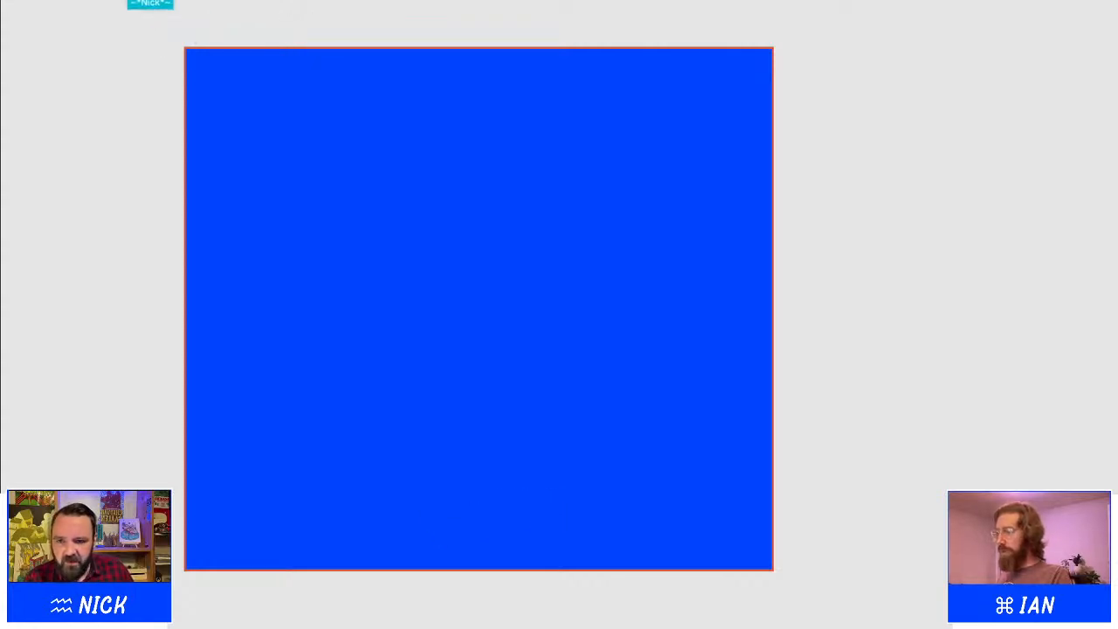
Add the line "- Drive people to the youtube account" under the Business Goals heading and widen the text box to fit it
{"action": "left_click_drag", "start_coordinate": [311, 290], "coordinate": [406, 407]}
{"action": "key", "text": "Delete"}
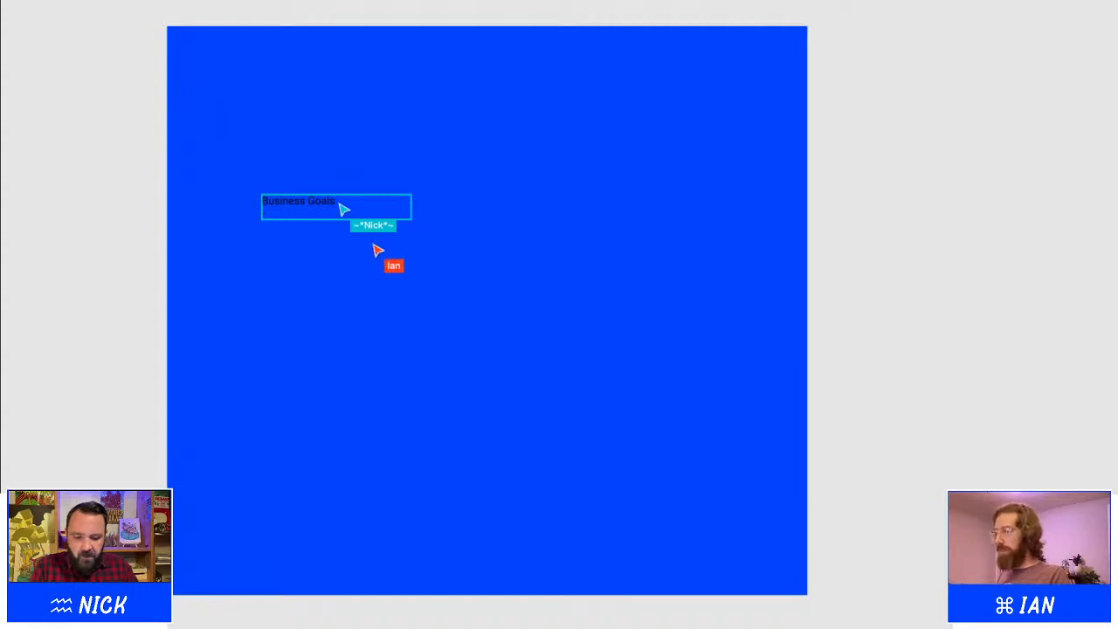
{"action": "type", "text": "Drive"}
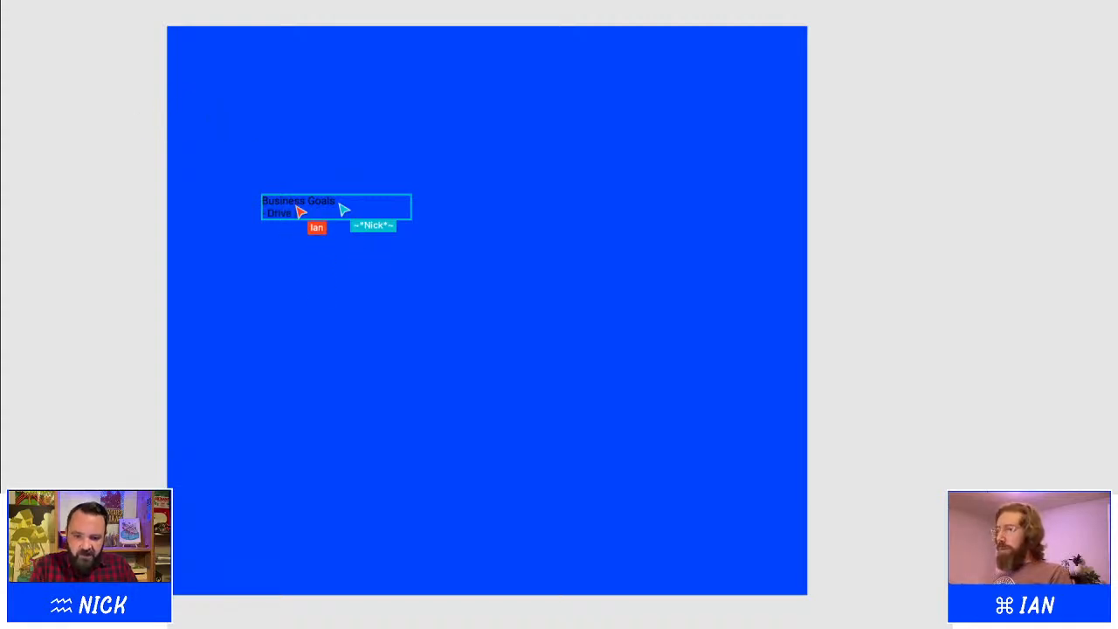
{"action": "type", "text": " people to hire you!"}
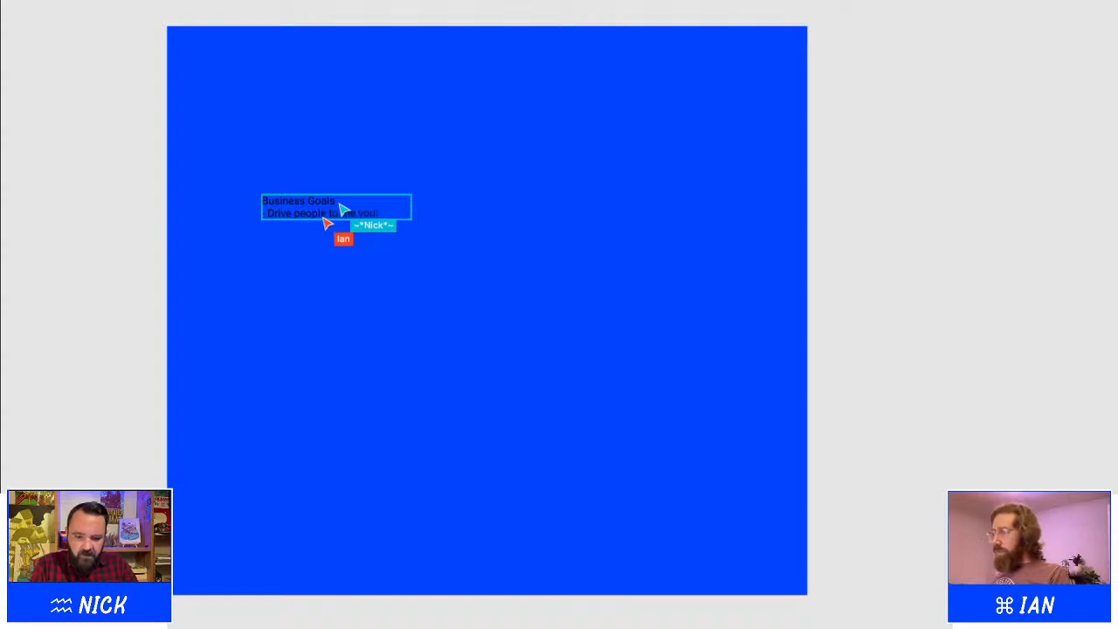
{"action": "type", "text": "ube acount"}
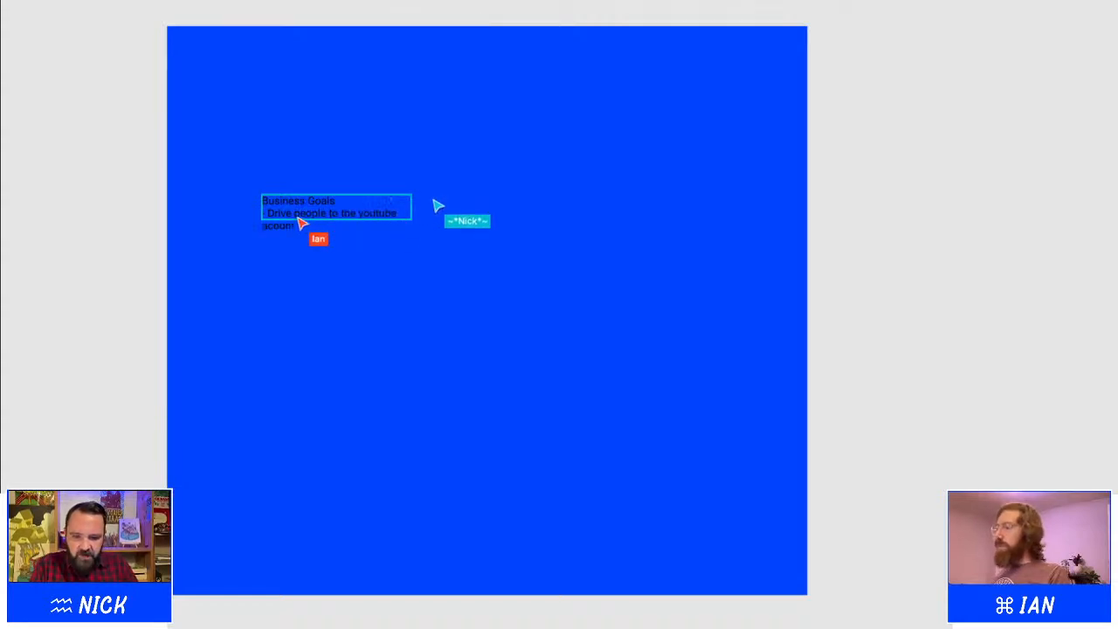
{"action": "left_click", "coordinate": [298, 218]}
{"action": "left_click_drag", "start_coordinate": [413, 213], "coordinate": [467, 219]}
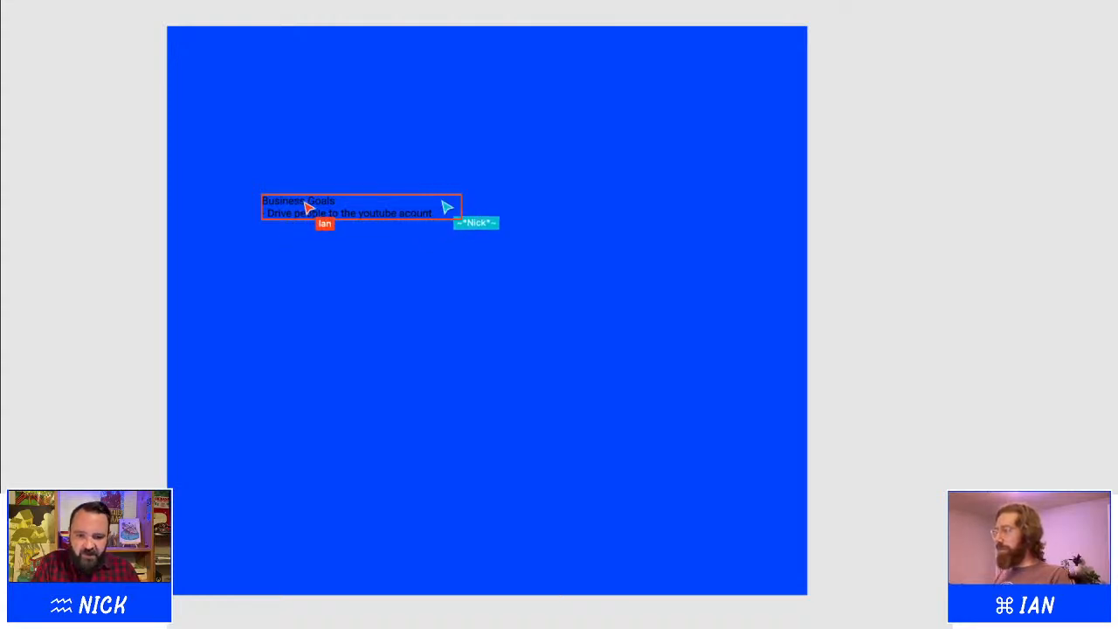
{"action": "type", "text": "c"}
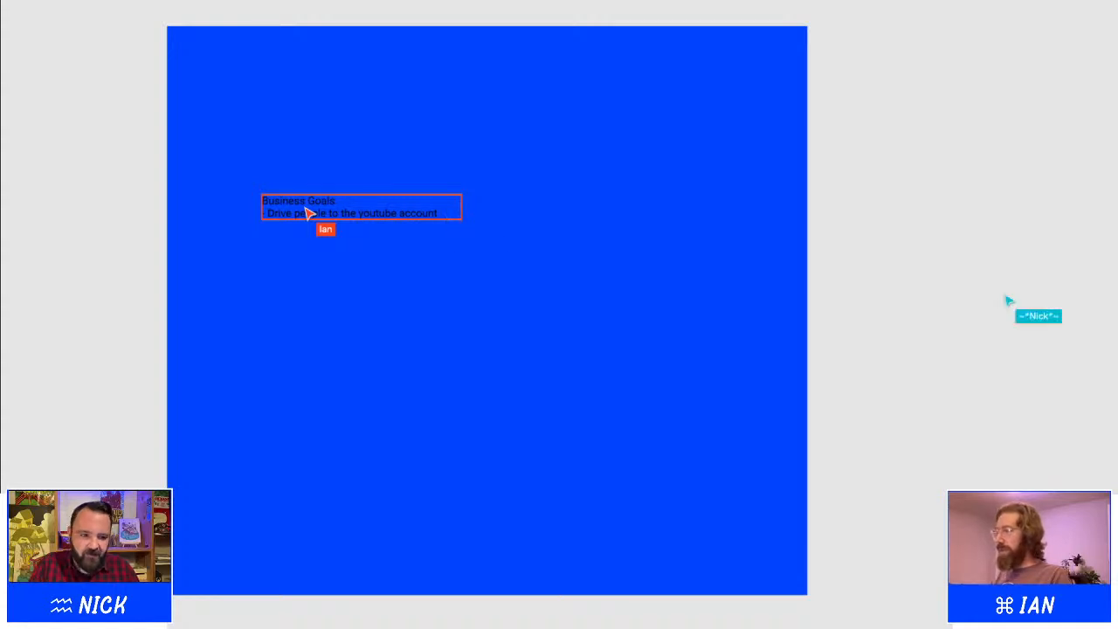
Put quotation marks around "Business" in the upper heading and place a copy of the text block below it
{"action": "left_click", "coordinate": [357, 164]}
{"action": "left_click", "coordinate": [313, 202]}
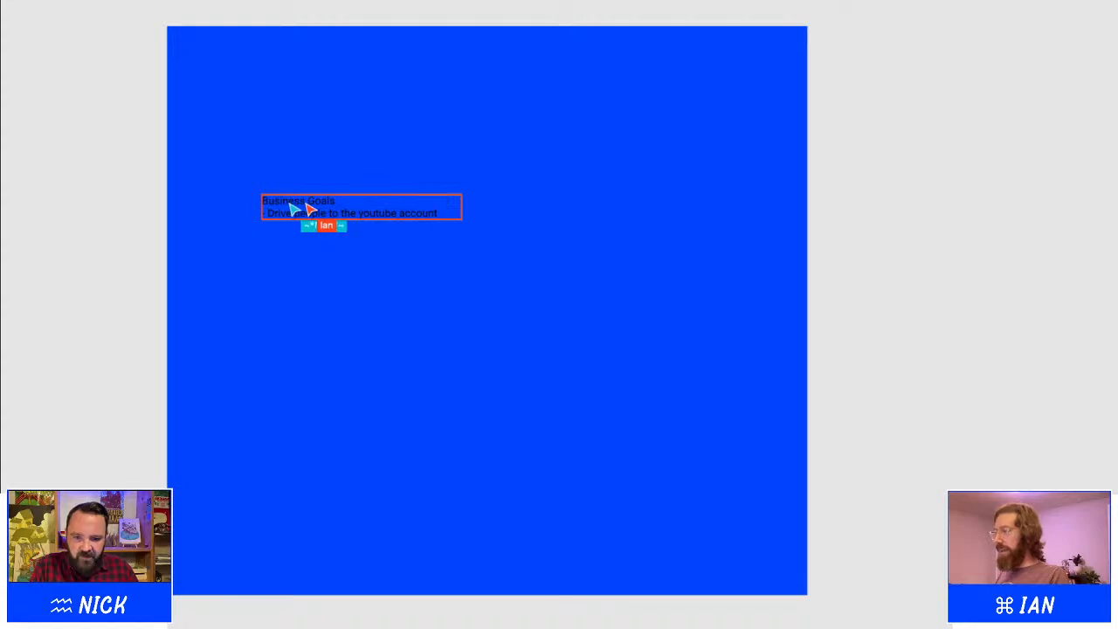
{"action": "left_click_drag", "start_coordinate": [297, 209], "coordinate": [296, 320]}
{"action": "type", "text": "\""}
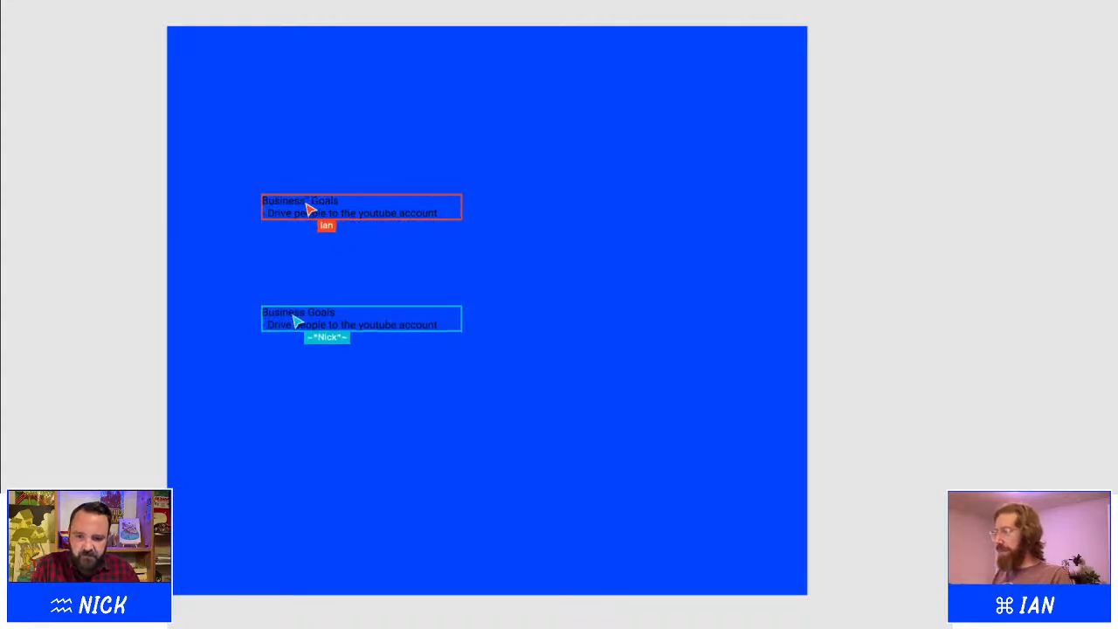
{"action": "key", "text": "alt+Left"}
{"action": "type", "text": "\""}
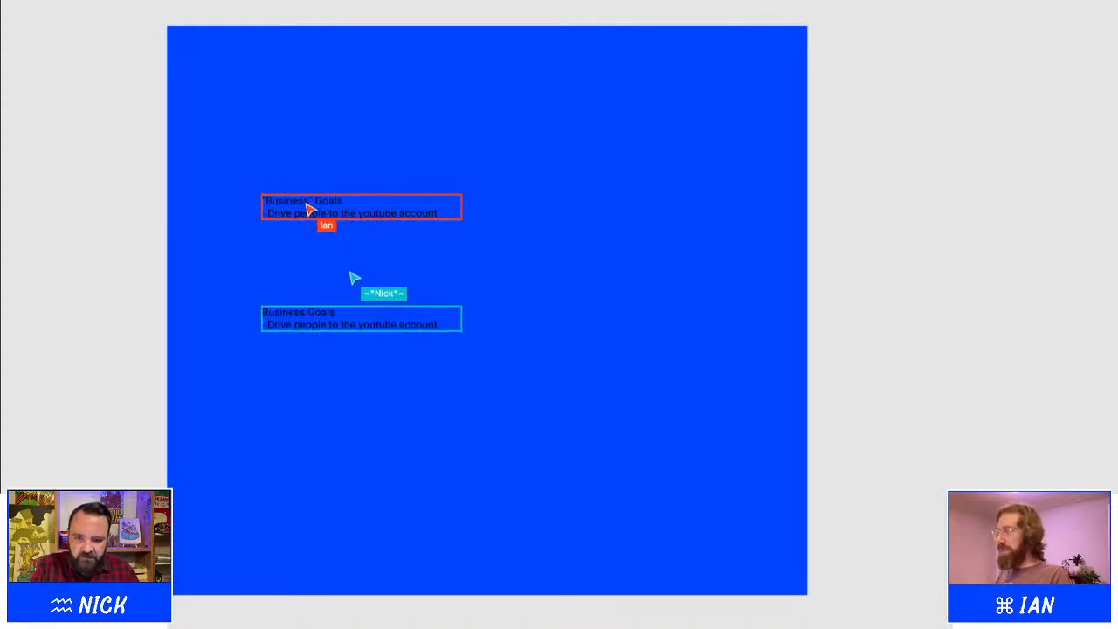
Colour the upper "Business" Goals text white and append the lines "- Watch videos" and "- Twitter?"
{"action": "left_click", "coordinate": [327, 206]}
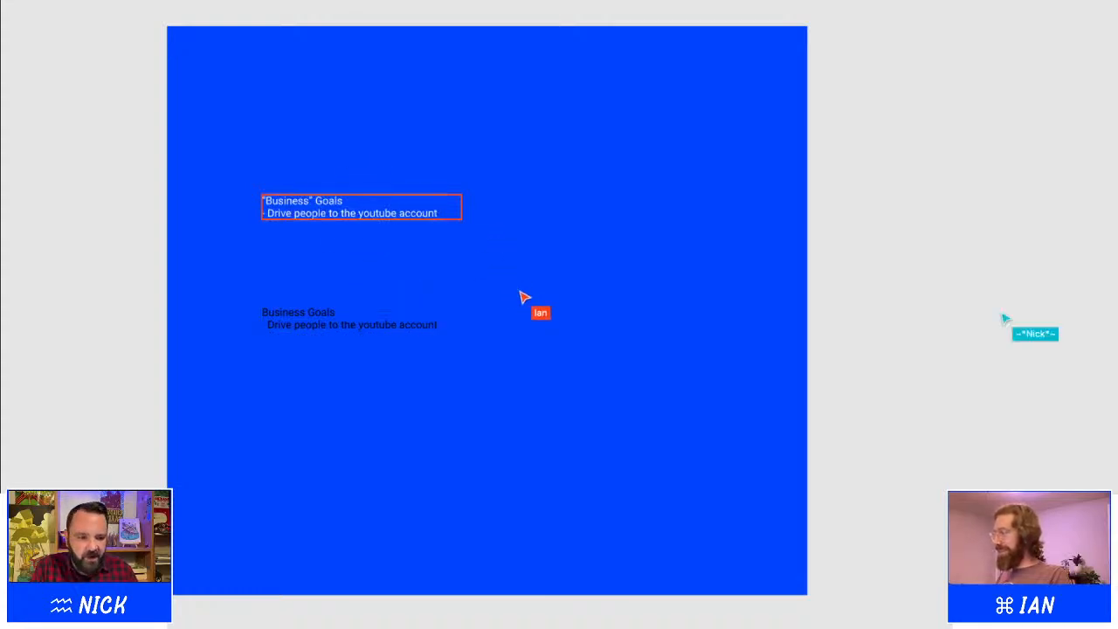
{"action": "left_click", "coordinate": [397, 159]}
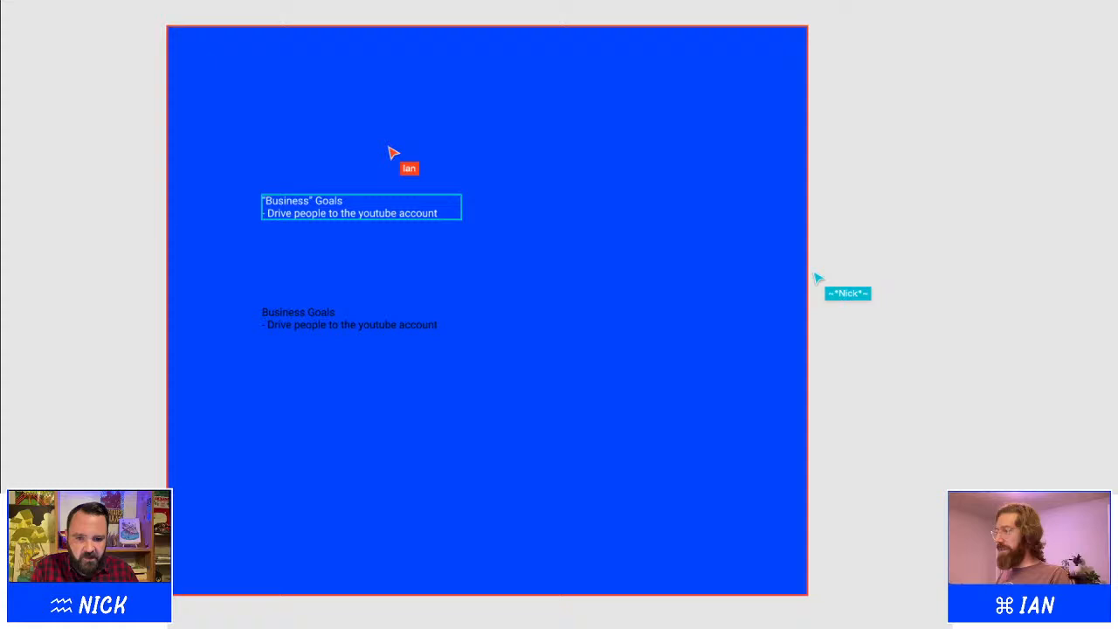
{"action": "left_click", "coordinate": [322, 213]}
{"action": "left_click", "coordinate": [342, 328]}
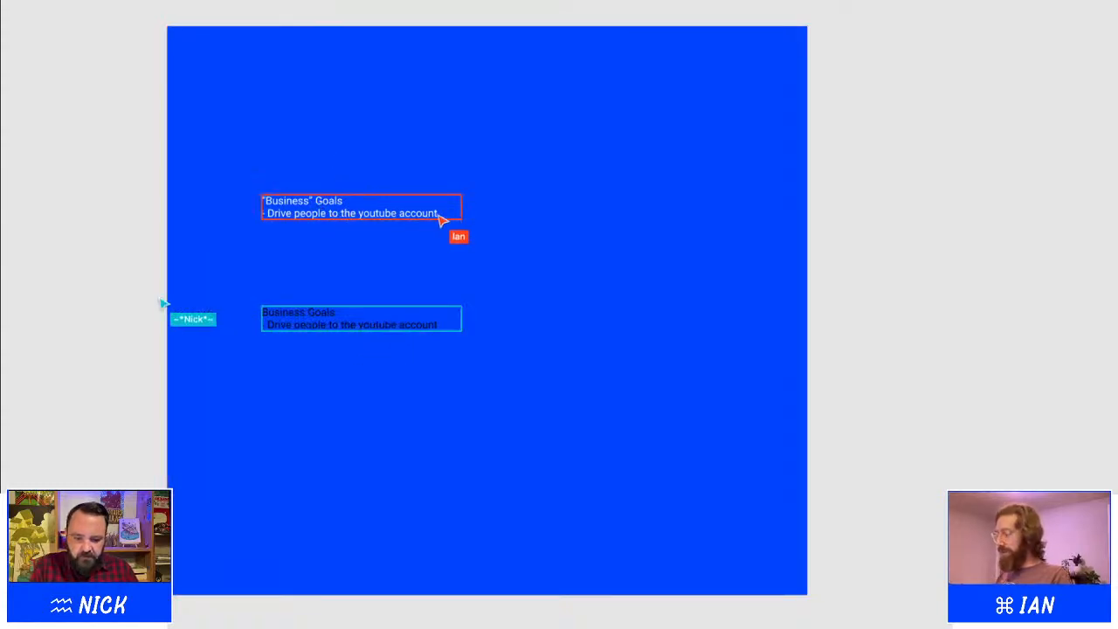
{"action": "type", "text": "- W"}
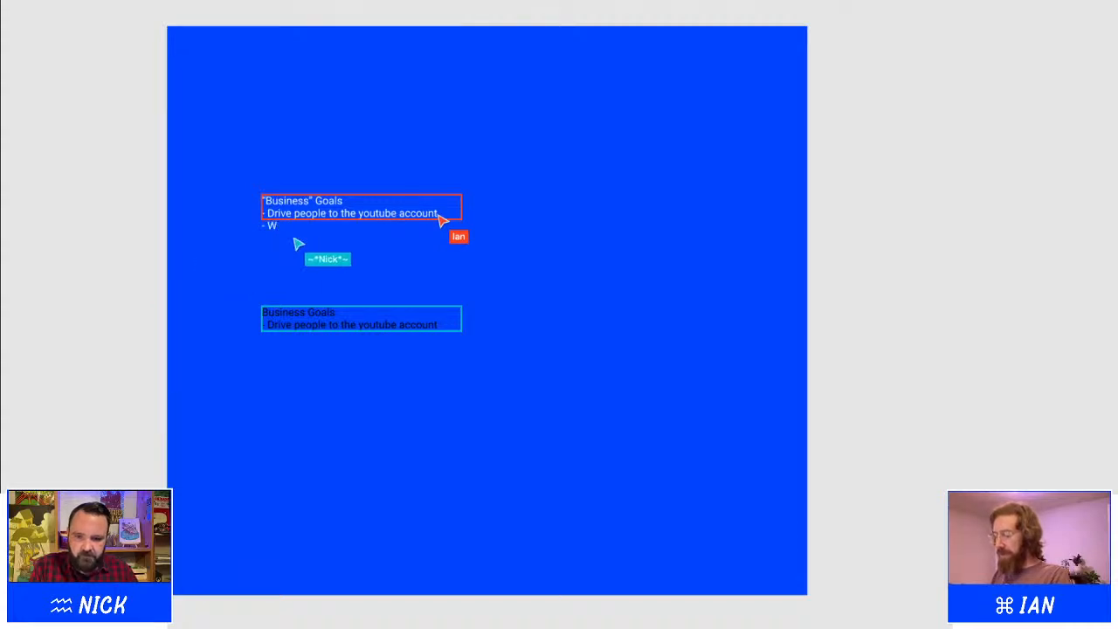
{"action": "type", "text": "atch videos"}
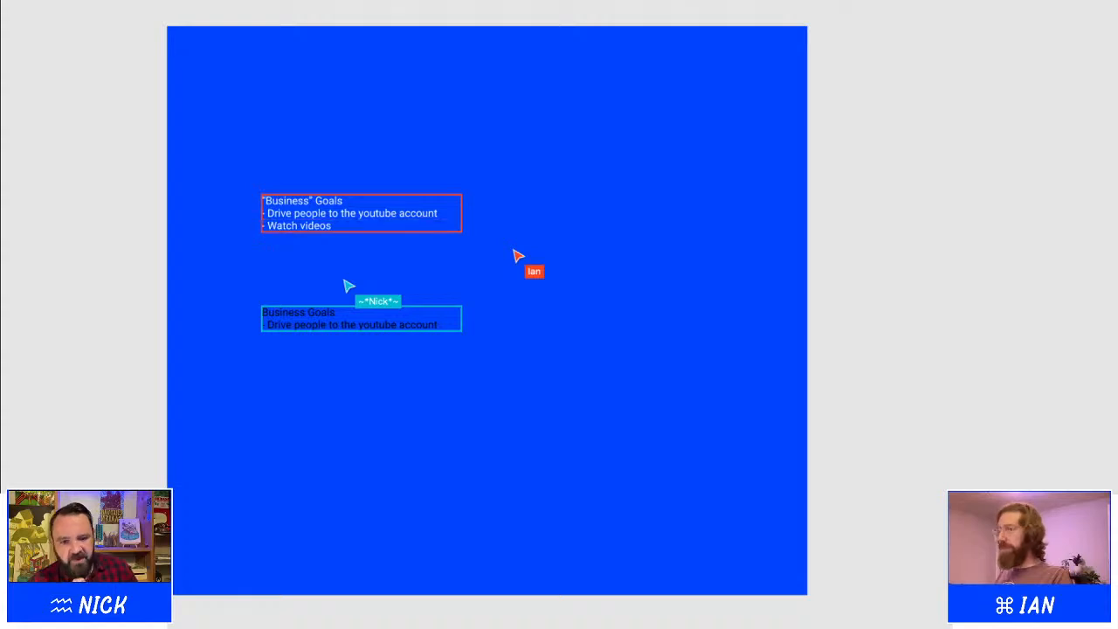
{"action": "scroll", "coordinate": [286, 181], "scroll_direction": "up", "scroll_amount": 5}
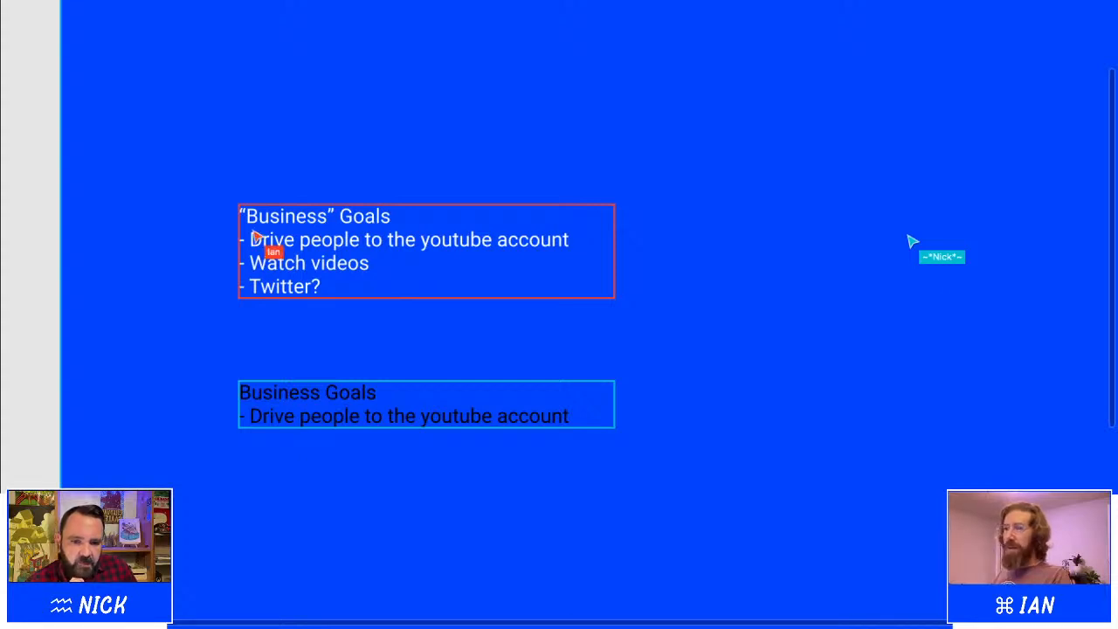
Reduce the height of the dark blue band above the "Business" Goals text
{"action": "key", "text": "ctrl+equal"}
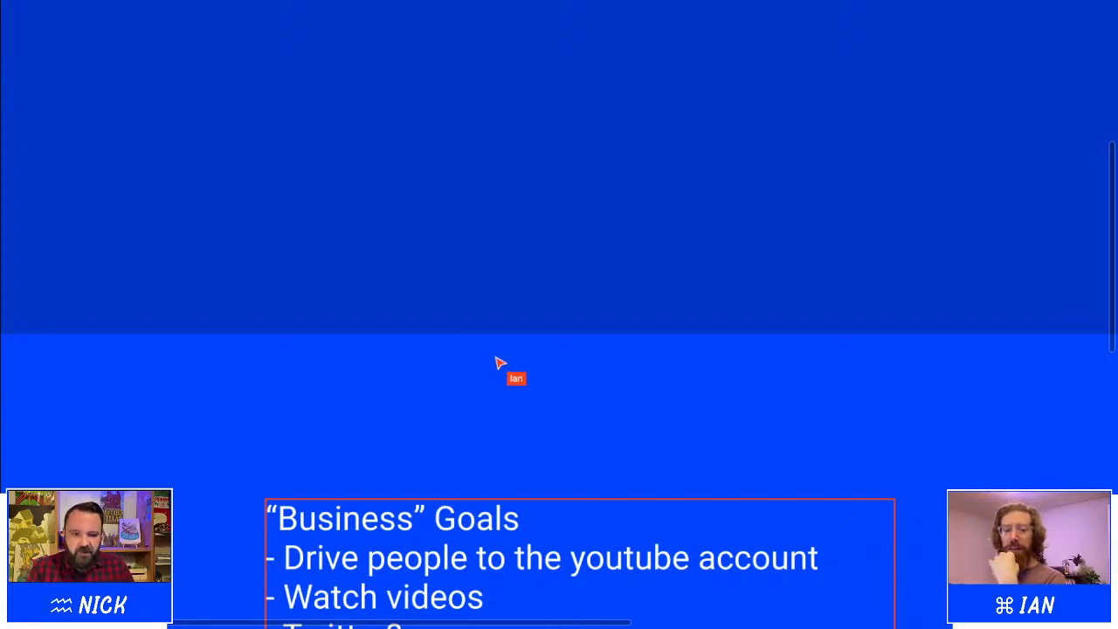
{"action": "left_click_drag", "start_coordinate": [993, 331], "coordinate": [994, 219]}
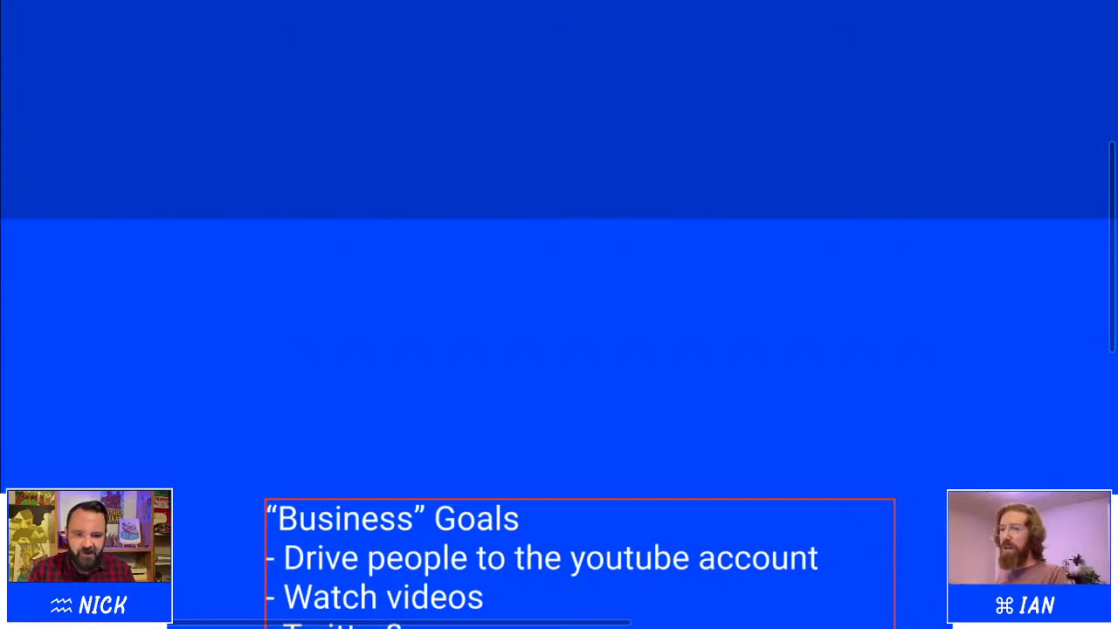
{"action": "scroll", "coordinate": [559, 349], "scroll_direction": "down", "scroll_amount": 5}
{"action": "scroll", "coordinate": [384, 402], "scroll_direction": "down", "scroll_amount": 3, "text": "ctrl"}
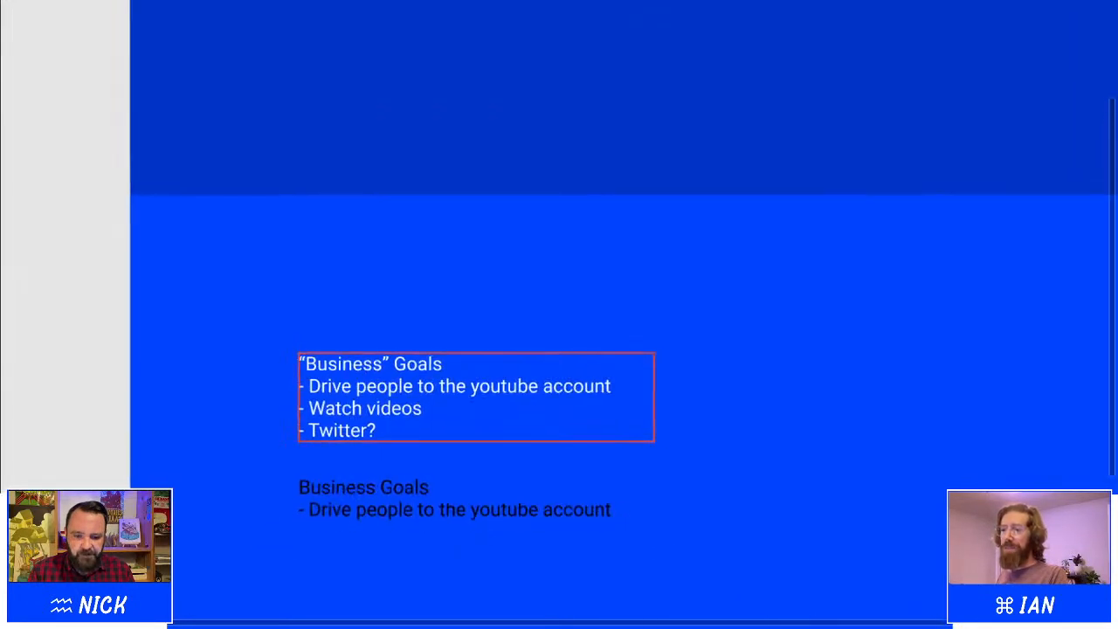
{"action": "scroll", "coordinate": [559, 350], "scroll_direction": "down", "scroll_amount": 2}
{"action": "scroll", "coordinate": [392, 426], "scroll_direction": "up", "scroll_amount": 3, "text": "ctrl"}
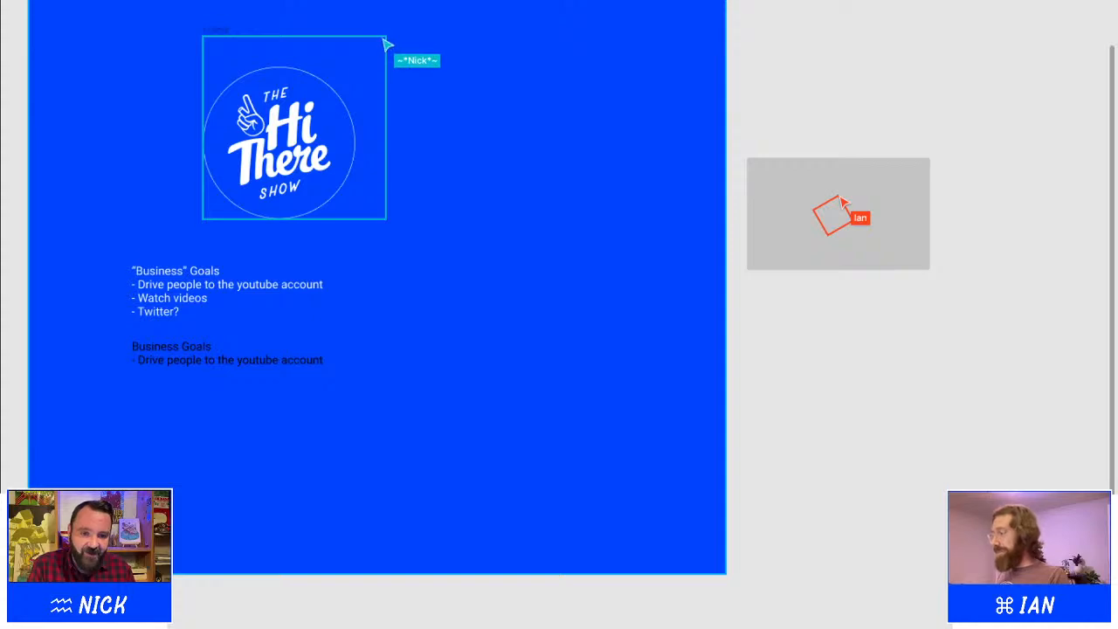
Move the Hi There Show logo frame out of the blue frame onto the empty canvas on its left side
{"action": "left_click_drag", "start_coordinate": [382, 41], "coordinate": [365, 54]}
{"action": "key", "text": "ctrl+z"}
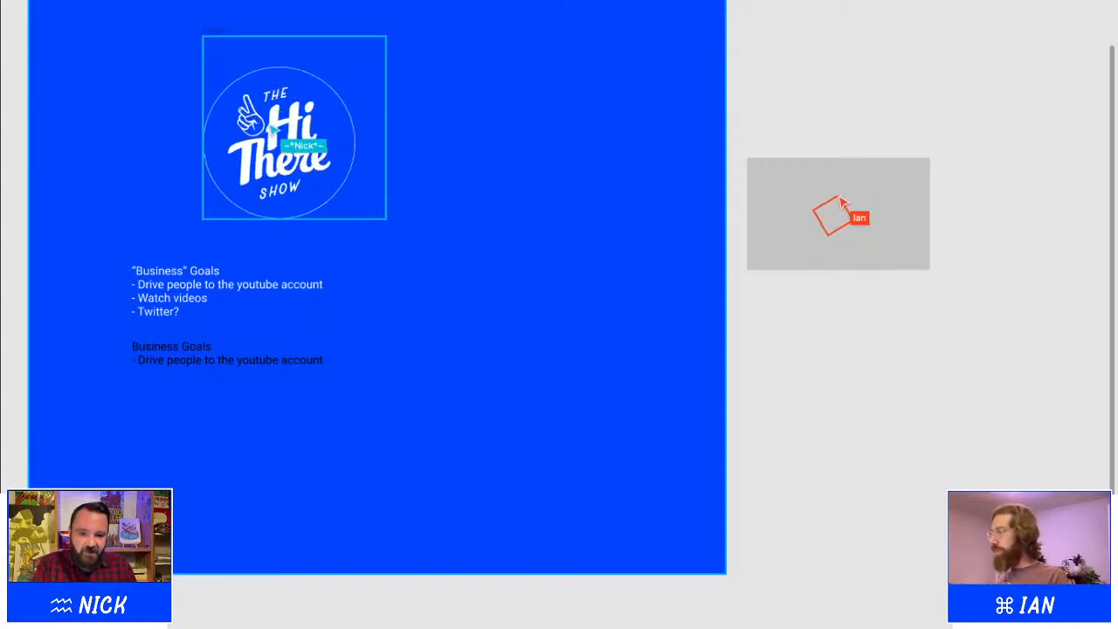
{"action": "left_click_drag", "start_coordinate": [273, 128], "coordinate": [125, 44]}
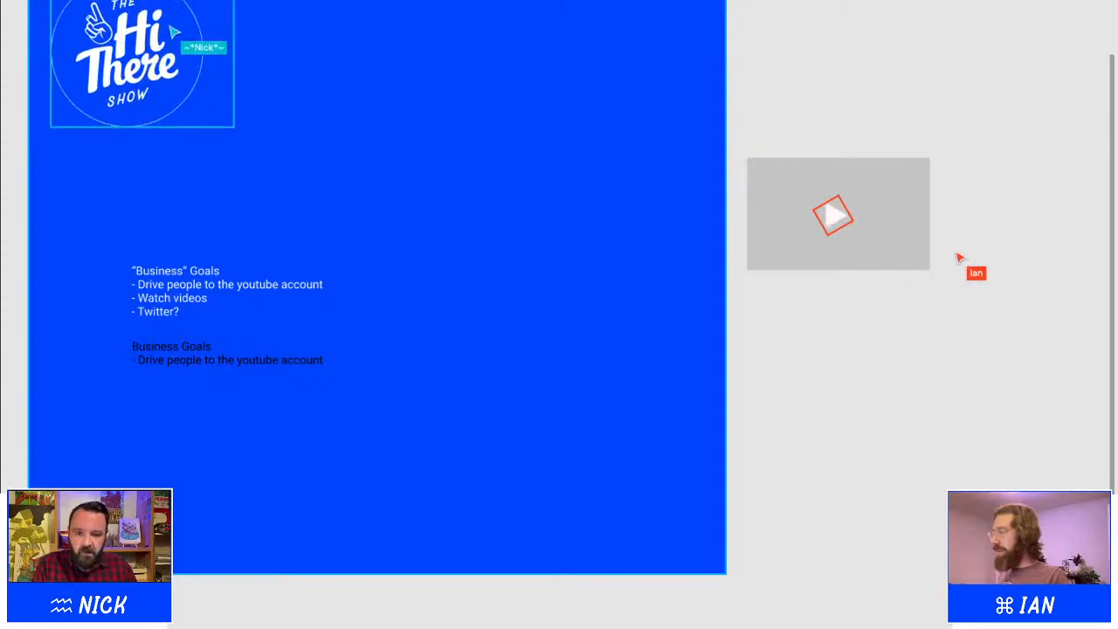
{"action": "double_click", "coordinate": [145, 34]}
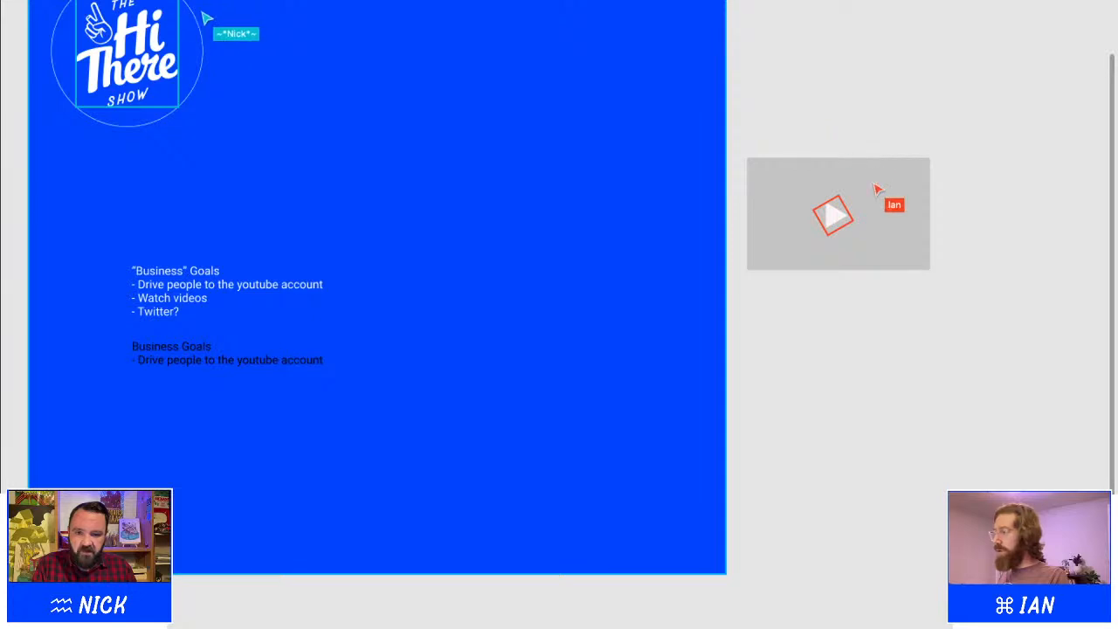
{"action": "left_click", "coordinate": [196, 23]}
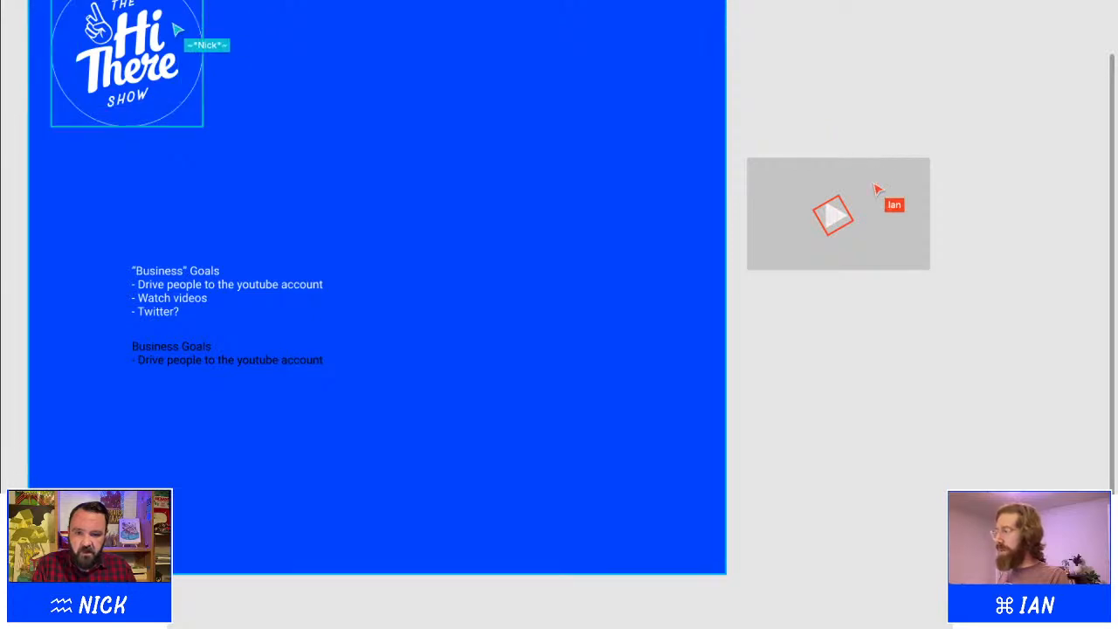
{"action": "left_click", "coordinate": [850, 135]}
{"action": "left_click", "coordinate": [147, 34]}
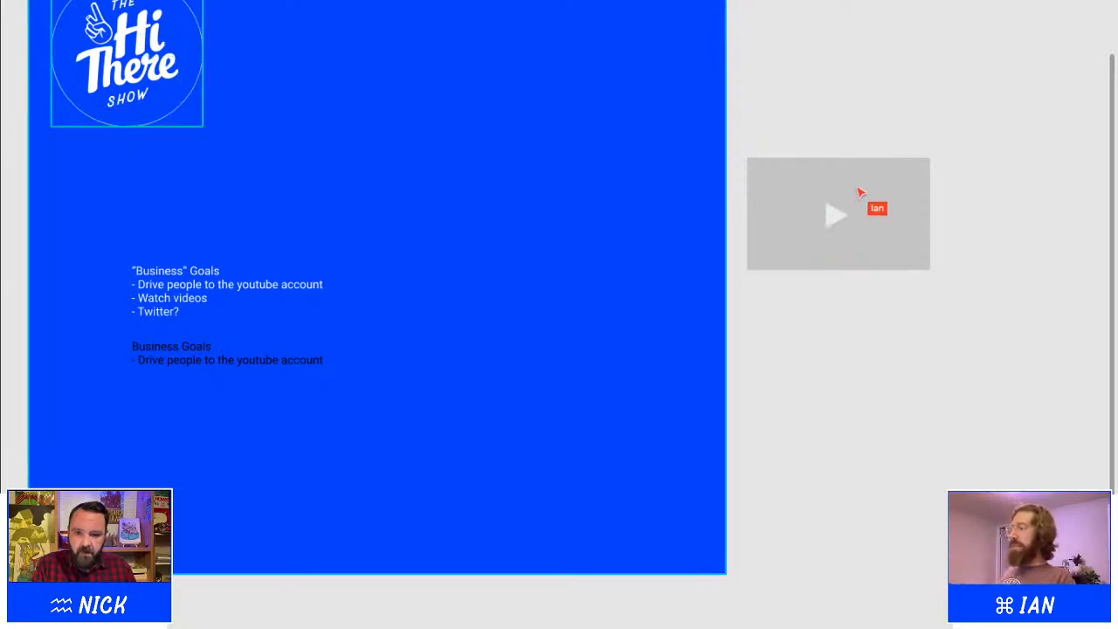
{"action": "left_click_drag", "start_coordinate": [147, 33], "coordinate": [2, 225]}
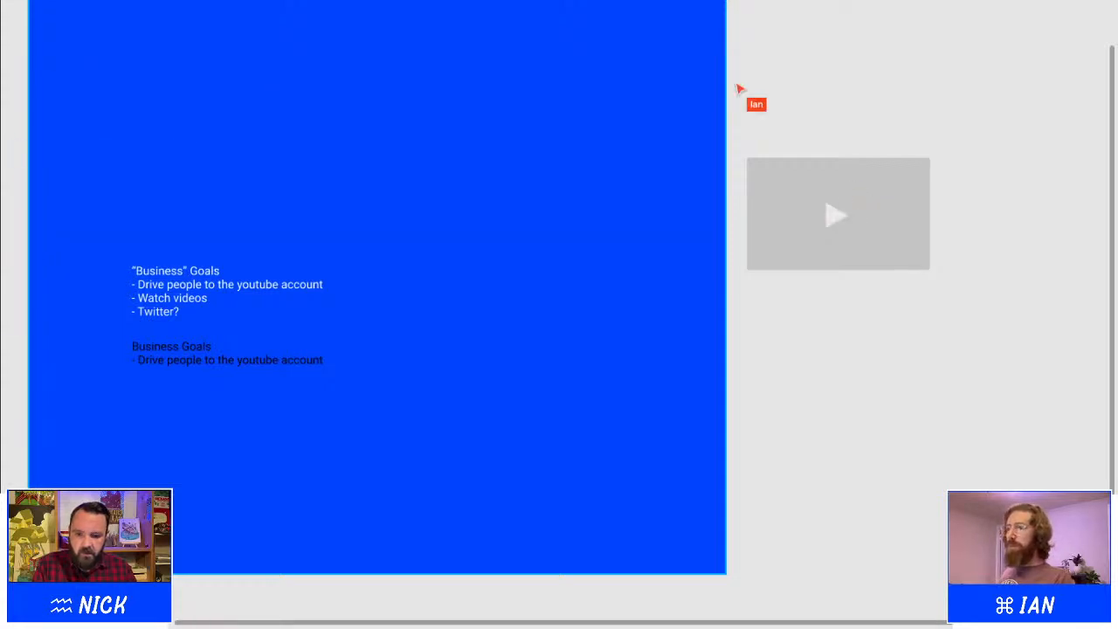
{"action": "scroll", "coordinate": [544, 316], "scroll_direction": "down", "scroll_amount": 5}
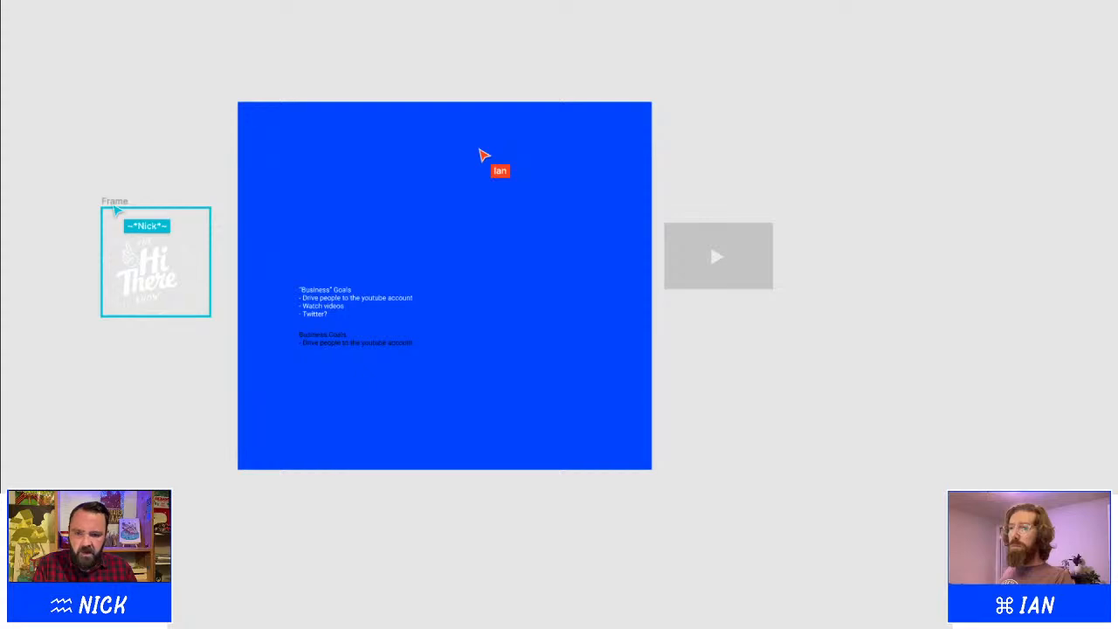
{"action": "scroll", "coordinate": [444, 285], "scroll_direction": "left", "scroll_amount": 1}
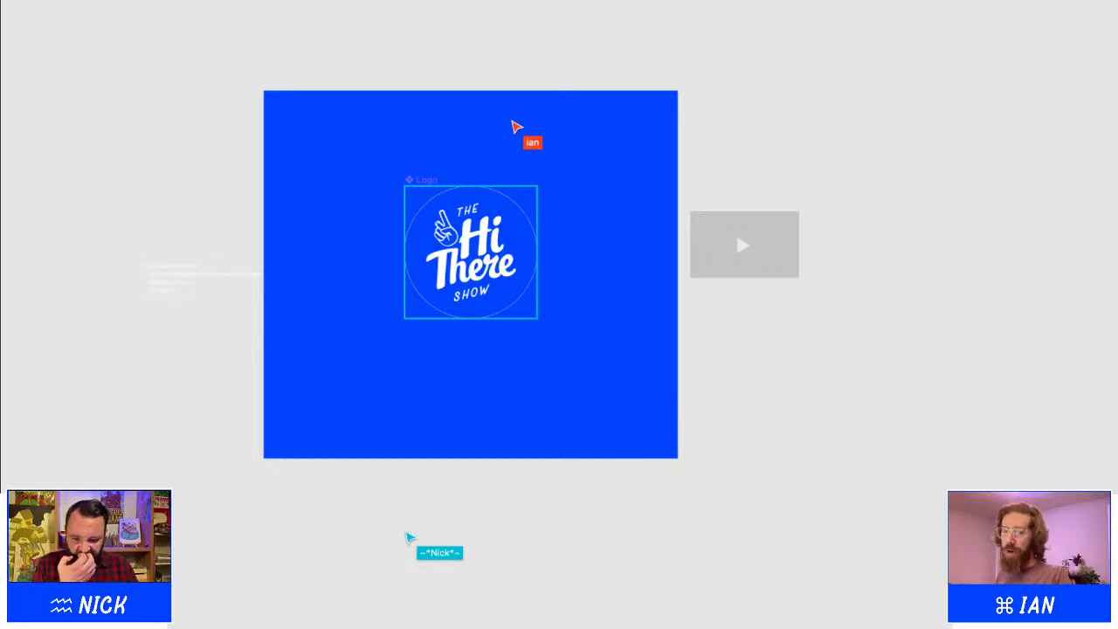
Paste the tagline "Designers designing live in Figma for your viewing pleasure." and place it below the logo in the blue frame
{"action": "left_click", "coordinate": [406, 533]}
{"action": "key", "text": "ctrl+v"}
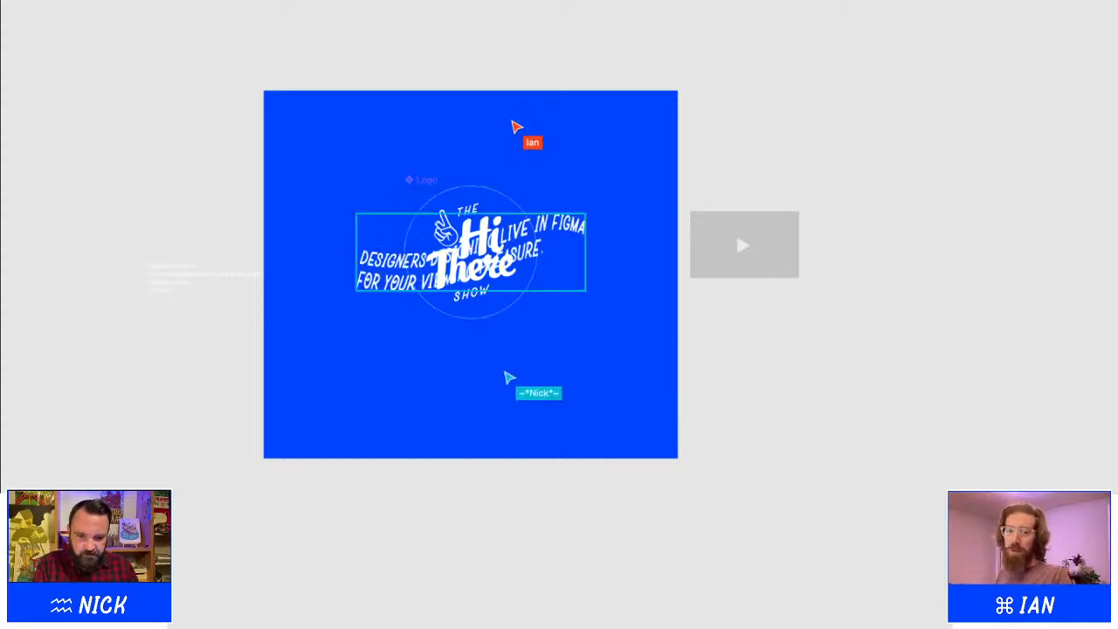
{"action": "left_click_drag", "start_coordinate": [580, 246], "coordinate": [590, 324]}
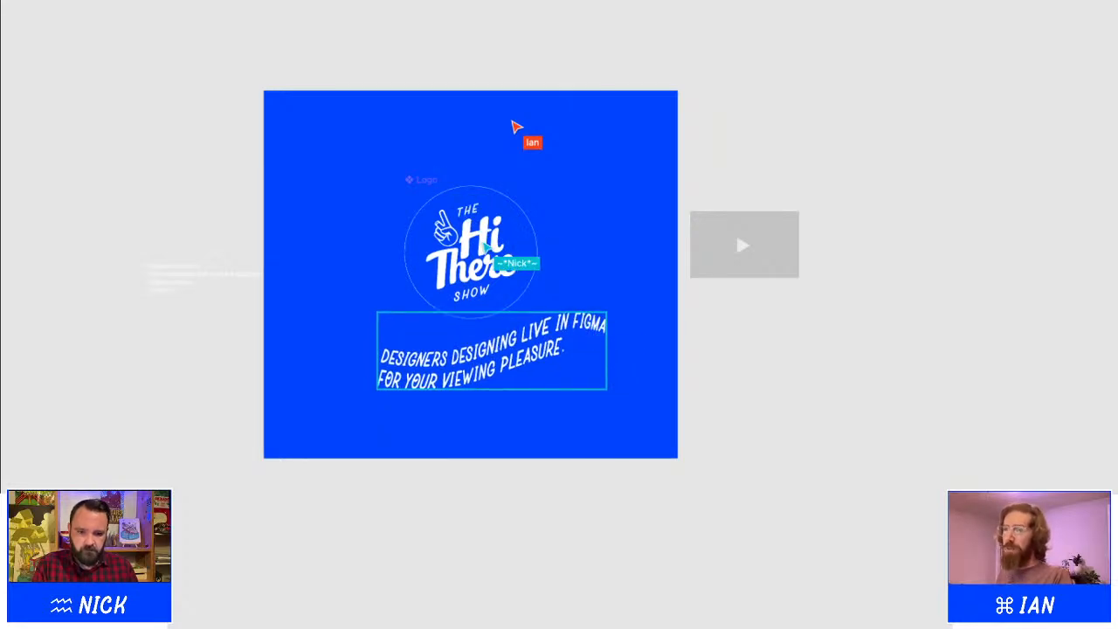
Select the Hi There Show logo together with its tagline and move both toward the upper-left corner of the blue frame
{"action": "left_click_drag", "start_coordinate": [486, 247], "coordinate": [469, 262]}
{"action": "key", "text": "ctrl+z"}
{"action": "scroll", "coordinate": [454, 168], "scroll_direction": "right", "scroll_amount": 1}
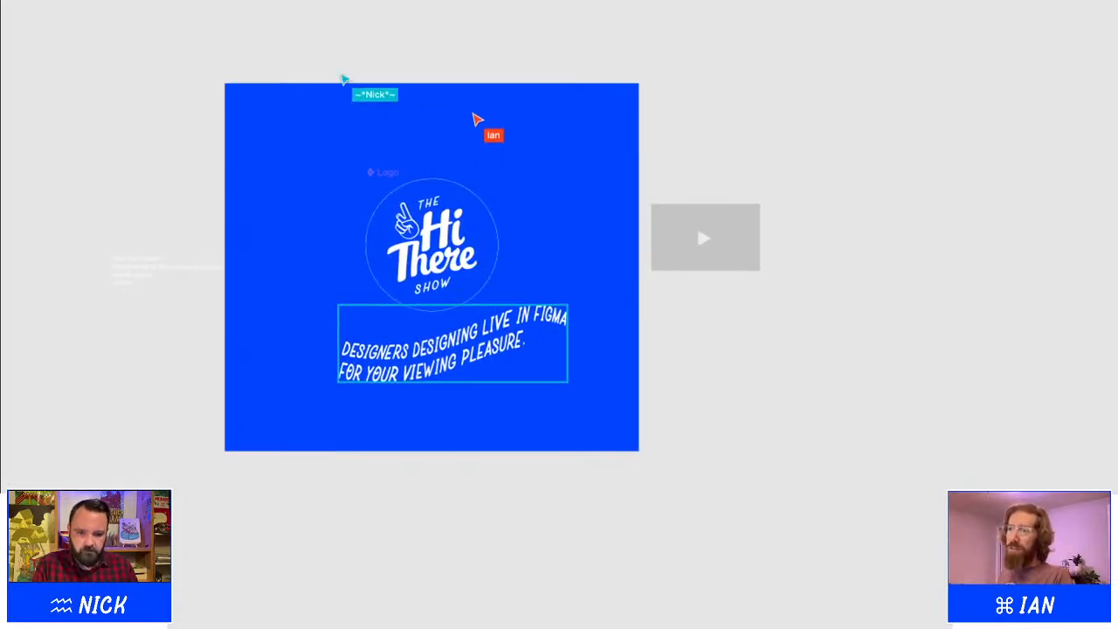
{"action": "left_click_drag", "start_coordinate": [336, 51], "coordinate": [510, 281]}
{"action": "left_click", "coordinate": [538, 240], "text": "shift"}
{"action": "scroll", "coordinate": [542, 238], "scroll_direction": "up", "scroll_amount": 1}
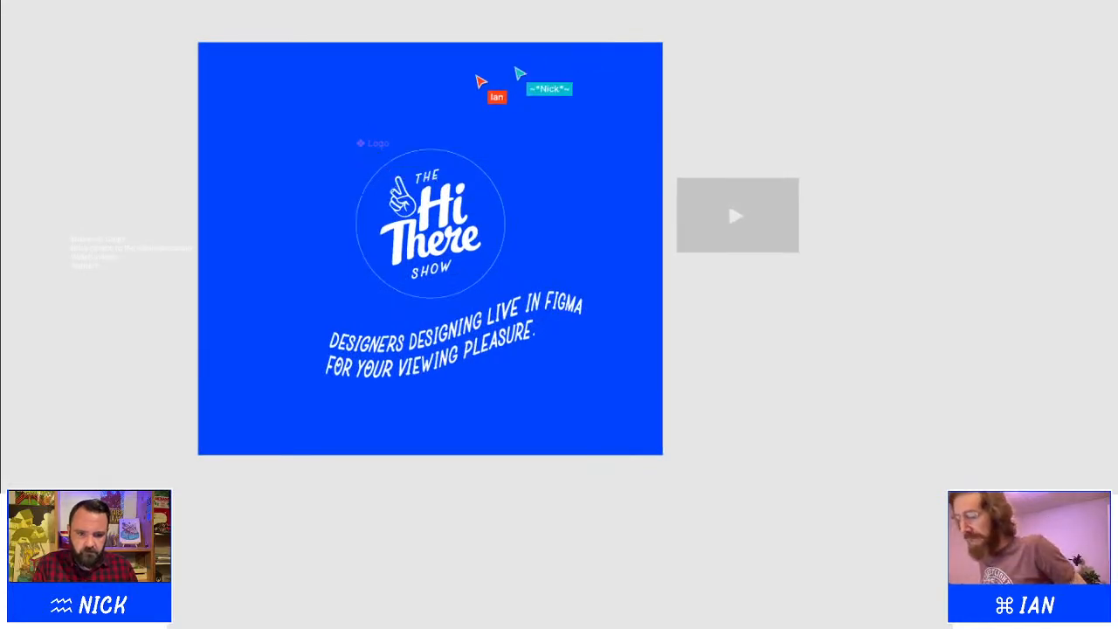
{"action": "left_click_drag", "start_coordinate": [459, 201], "coordinate": [397, 147]}
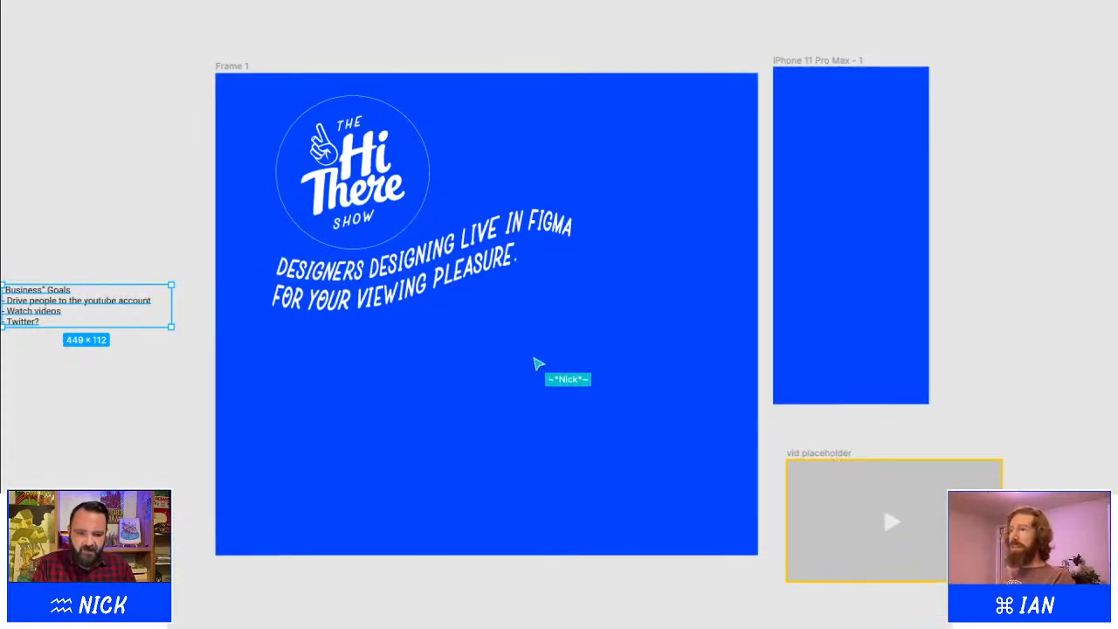
Examine the blue desktop frame and the iPhone 11 Pro Max frame along with the video placeholder and grey rectangles
{"action": "scroll", "coordinate": [729, 262], "scroll_direction": "right", "scroll_amount": 2}
{"action": "scroll", "coordinate": [729, 262], "scroll_direction": "left", "scroll_amount": 1}
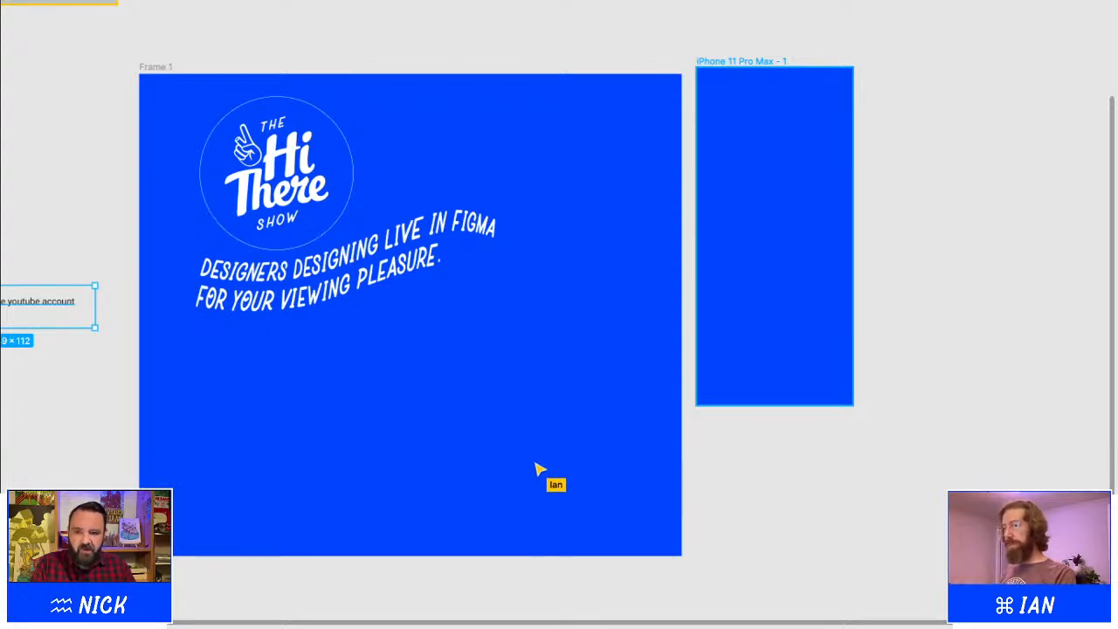
{"action": "scroll", "coordinate": [408, 355], "scroll_direction": "down", "scroll_amount": 3}
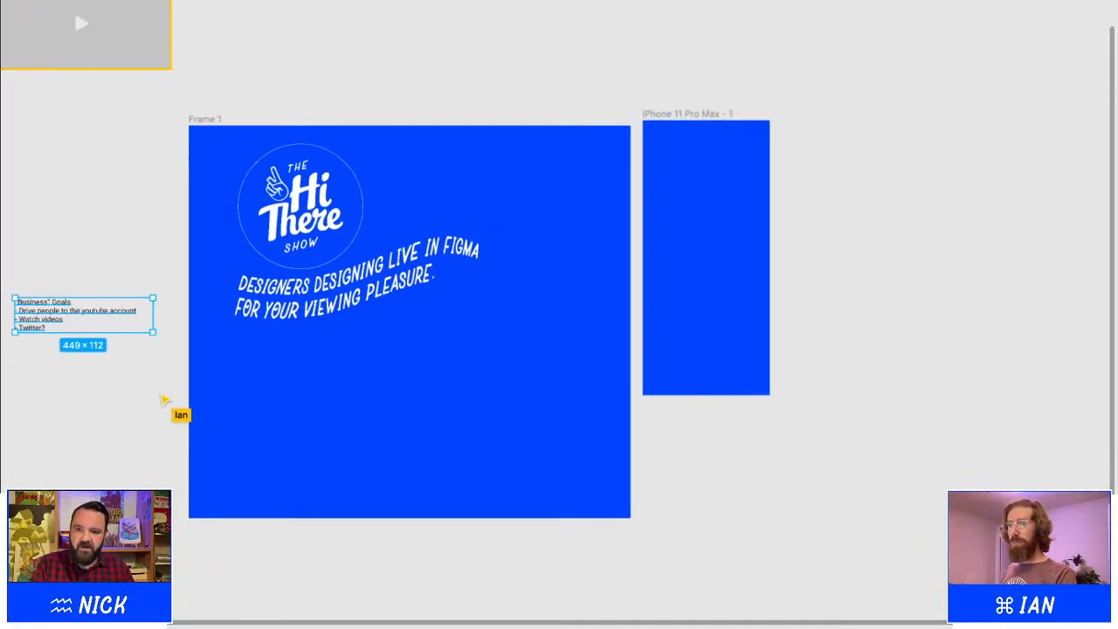
{"action": "scroll", "coordinate": [407, 346], "scroll_direction": "right", "scroll_amount": 1}
{"action": "scroll", "coordinate": [407, 346], "scroll_direction": "left", "scroll_amount": 1}
{"action": "scroll", "coordinate": [407, 346], "scroll_direction": "down", "scroll_amount": 3}
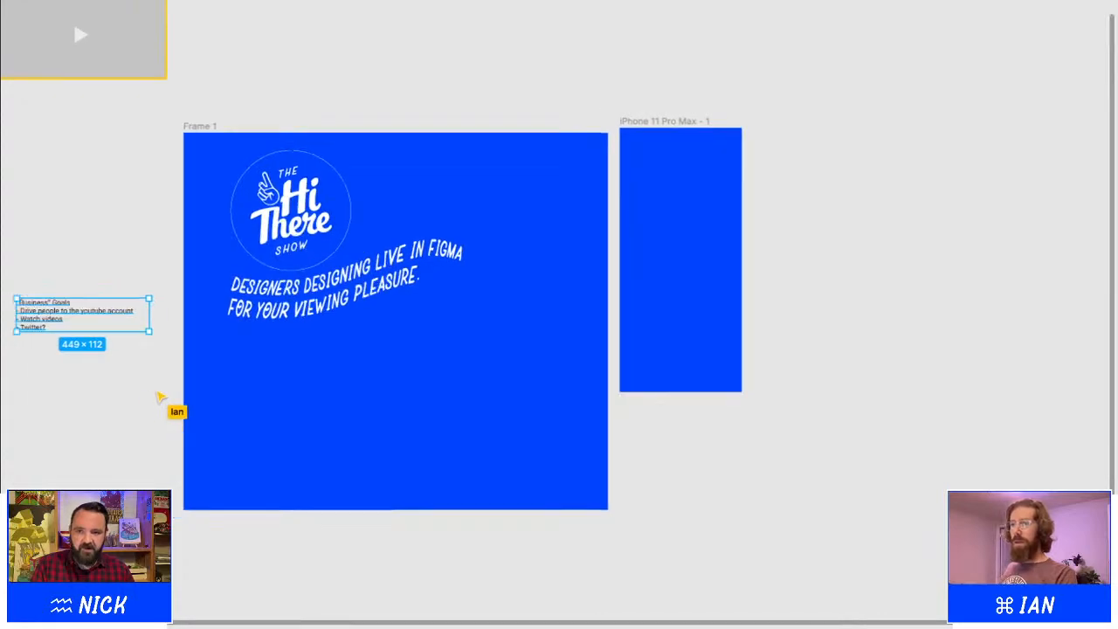
{"action": "scroll", "coordinate": [407, 346], "scroll_direction": "right", "scroll_amount": 1}
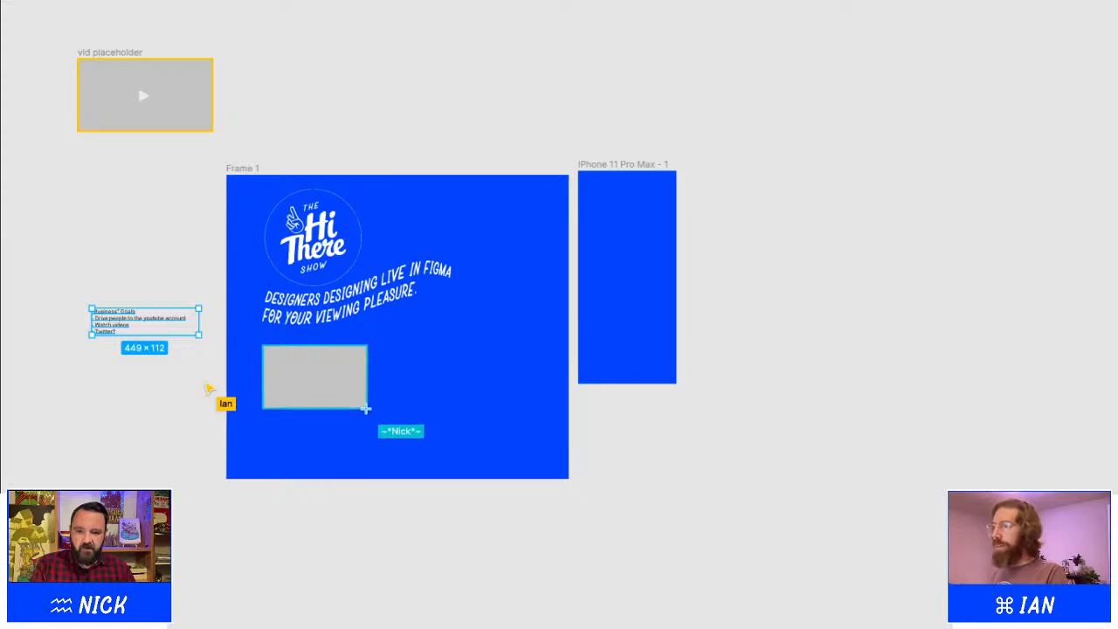
{"action": "scroll", "coordinate": [495, 342], "scroll_direction": "up", "scroll_amount": 5}
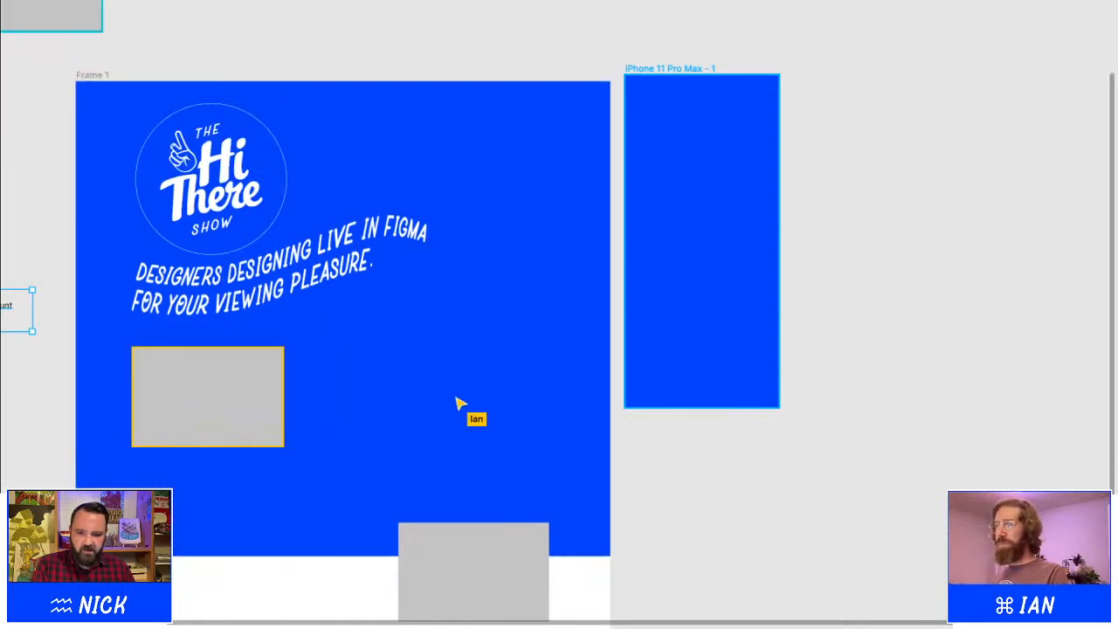
{"action": "scroll", "coordinate": [585, 466], "scroll_direction": "down", "scroll_amount": 2}
{"action": "scroll", "coordinate": [559, 314], "scroll_direction": "down", "scroll_amount": 1}
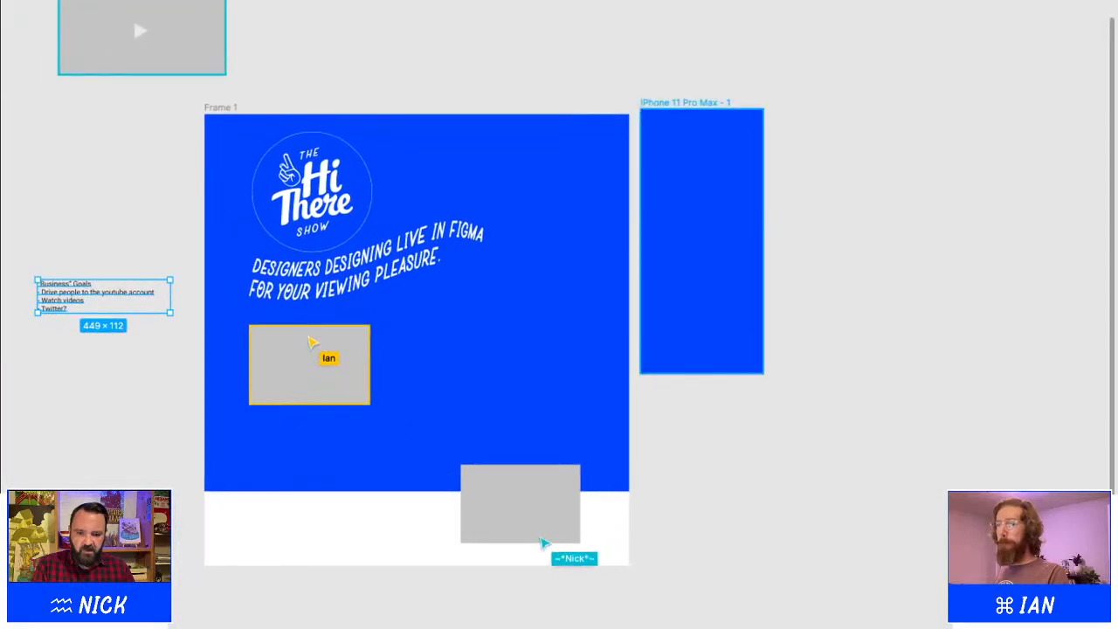
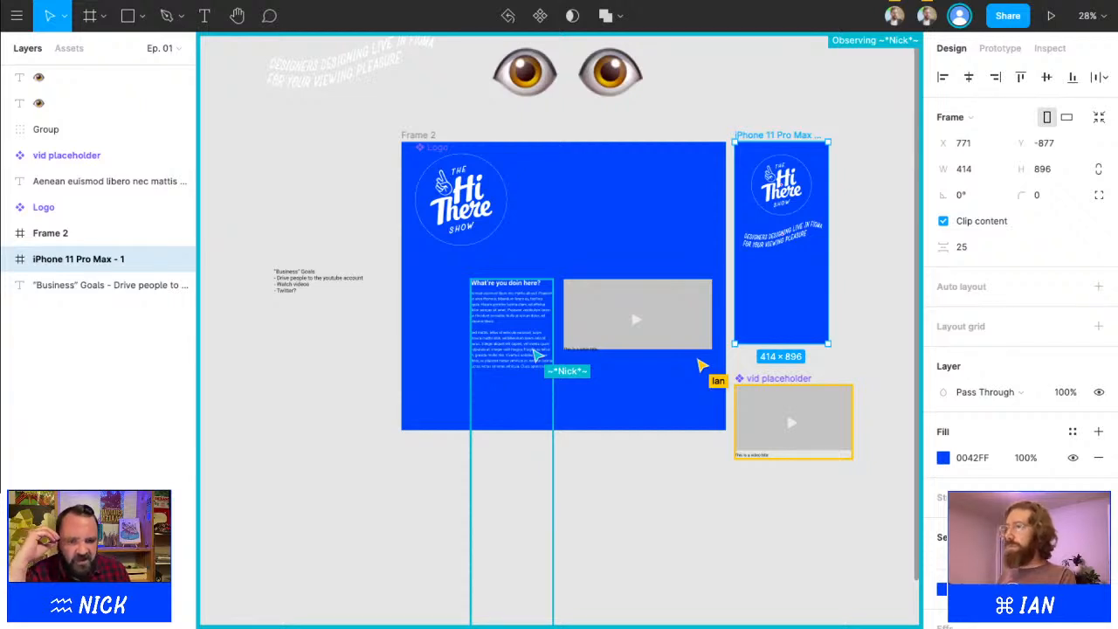
Deselect the iPhone 11 Pro Max frame and hide the editor interface around the canvas
{"action": "key", "text": "ctrl+backslash"}
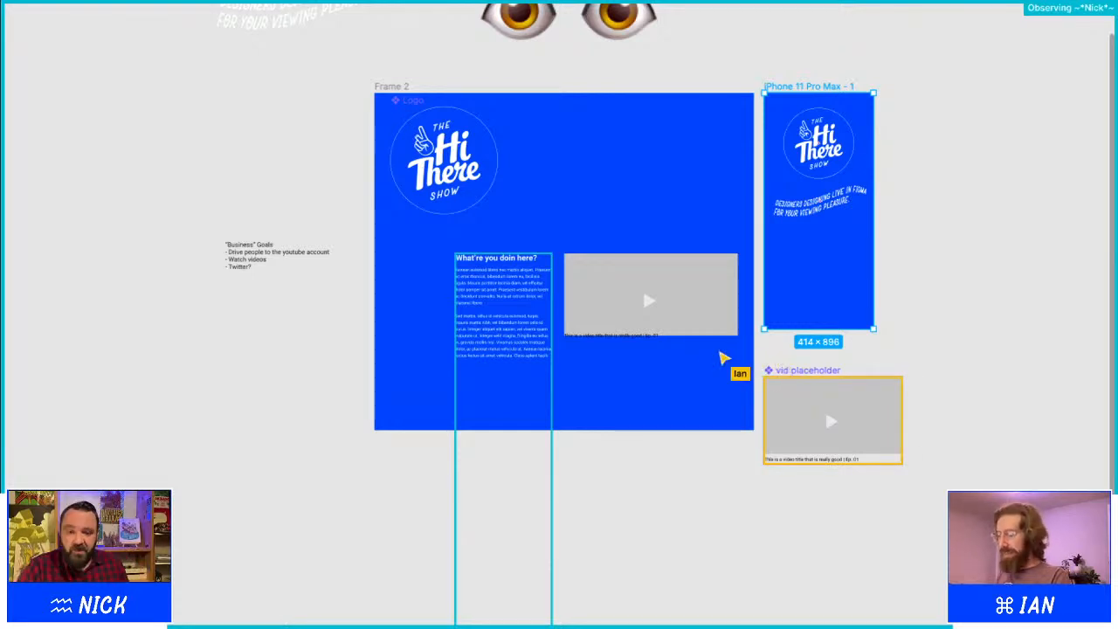
{"action": "key", "text": "ctrl+backslash"}
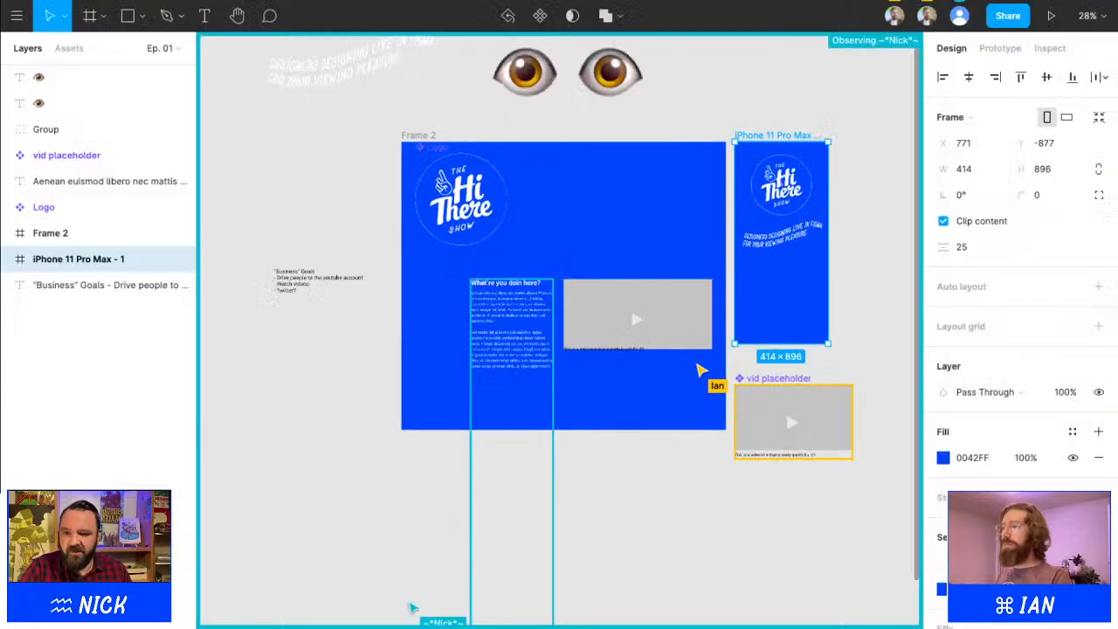
{"action": "key", "text": "Escape"}
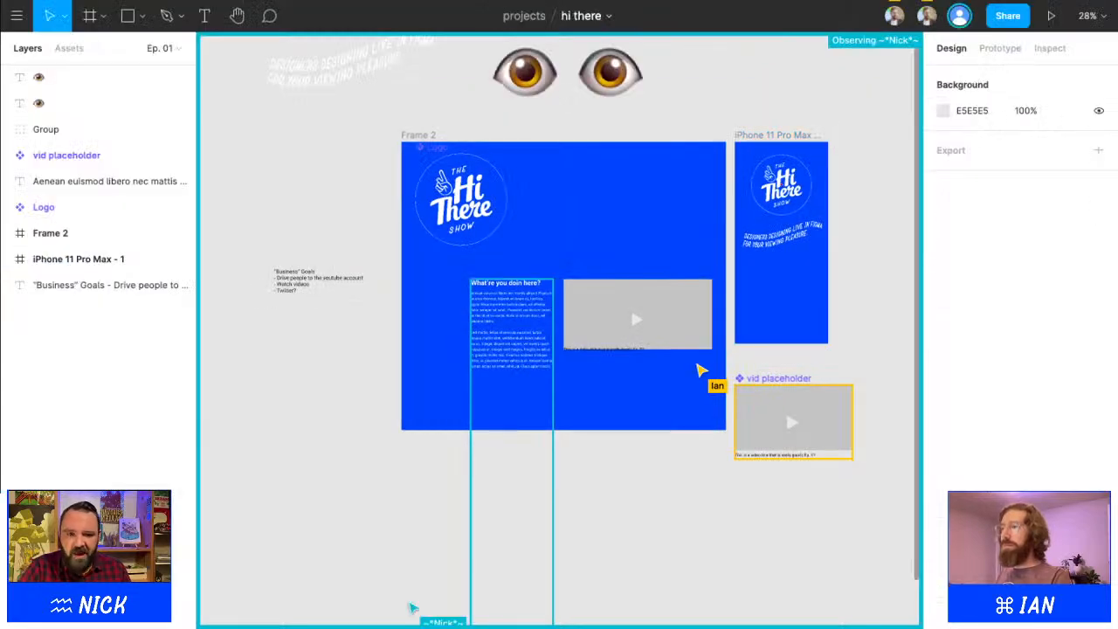
{"action": "scroll", "coordinate": [856, 91], "scroll_direction": "down", "scroll_amount": 3}
{"action": "key", "text": "ctrl+backslash"}
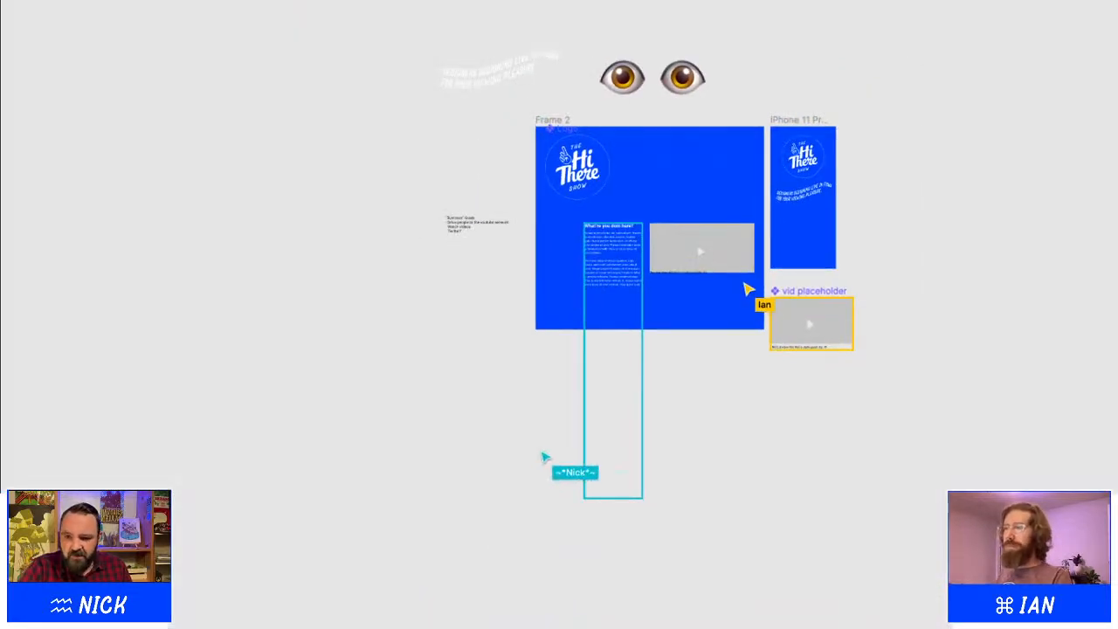
Look over the whole canvas with the eye emojis, the desktop and mobile frames and the vid placeholder component
{"action": "scroll", "coordinate": [559, 315], "scroll_direction": "right", "scroll_amount": 2}
{"action": "scroll", "coordinate": [559, 315], "scroll_direction": "up", "scroll_amount": 1}
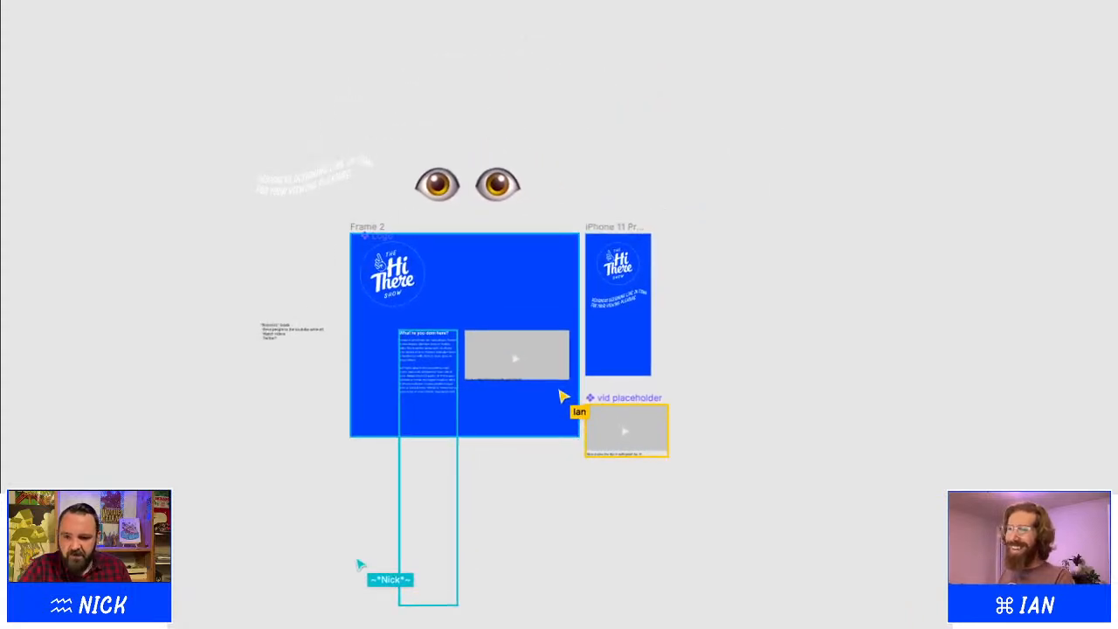
{"action": "scroll", "coordinate": [481, 291], "scroll_direction": "up", "scroll_amount": 5}
{"action": "scroll", "coordinate": [513, 301], "scroll_direction": "up", "scroll_amount": 1}
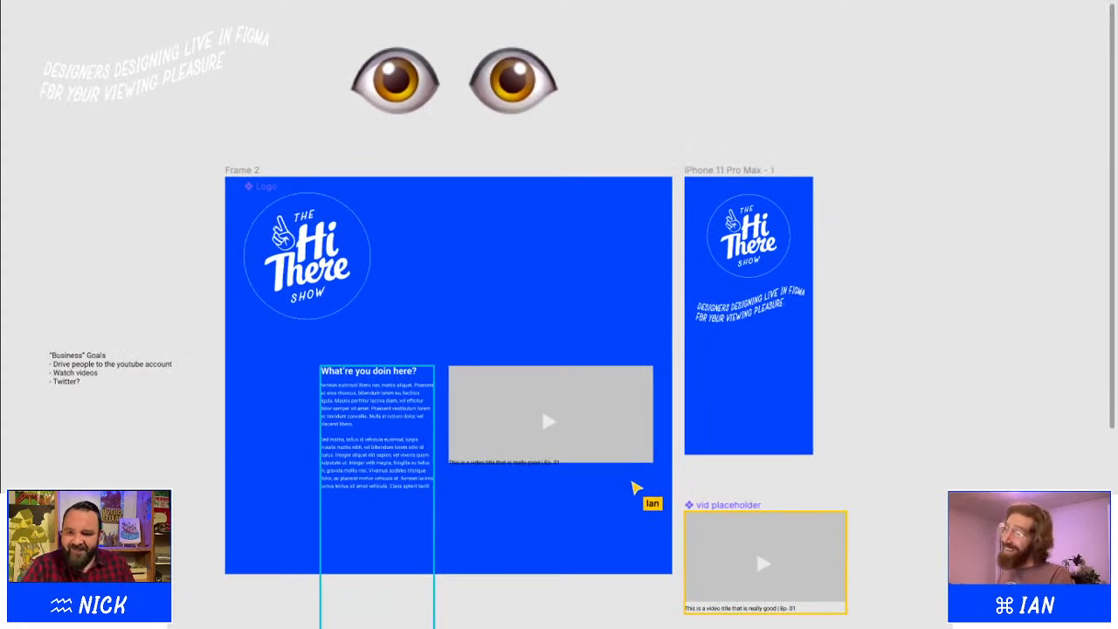
{"action": "scroll", "coordinate": [514, 301], "scroll_direction": "left", "scroll_amount": 1}
{"action": "scroll", "coordinate": [513, 301], "scroll_direction": "down", "scroll_amount": 1}
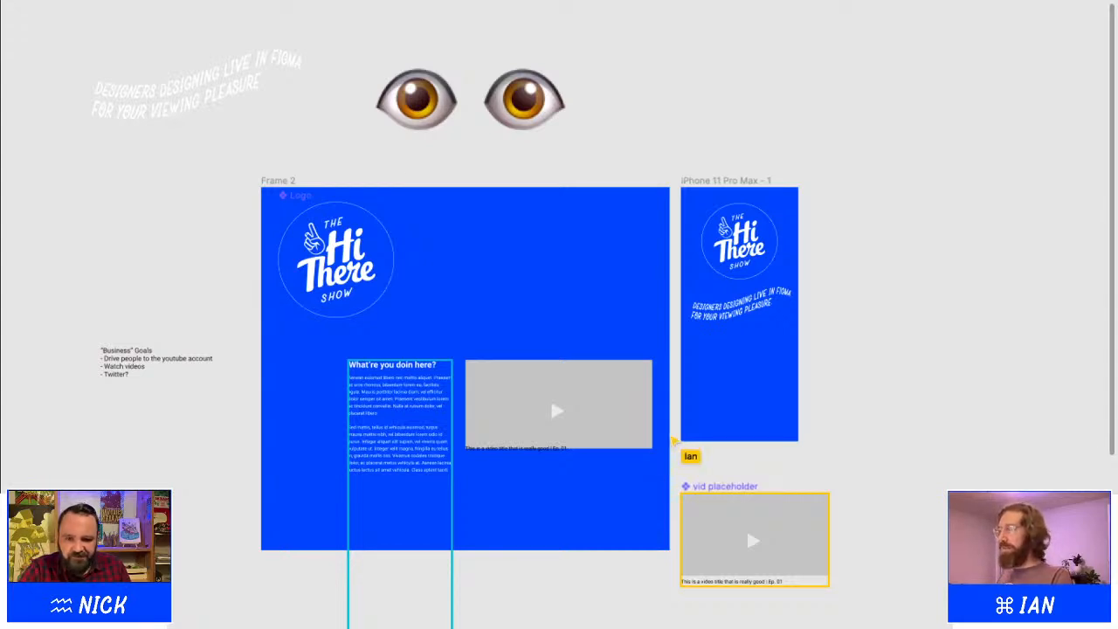
{"action": "key", "text": "Escape"}
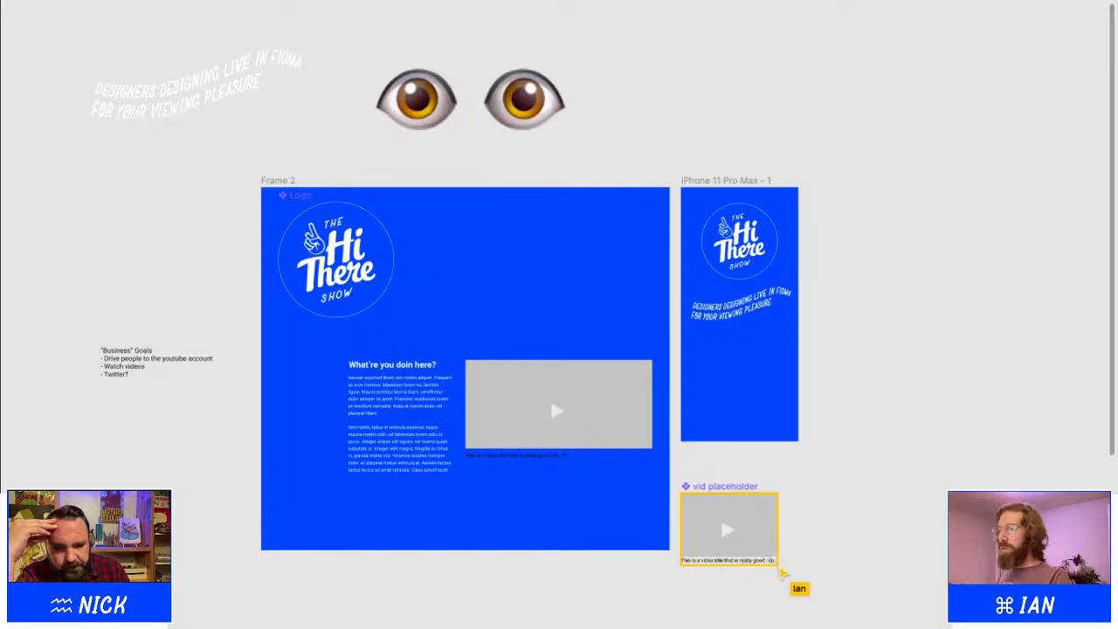
Try resizing the vid placeholder component to test how its play icon and title adapt, and undo the resizing
{"action": "left_click_drag", "start_coordinate": [845, 610], "coordinate": [684, 538]}
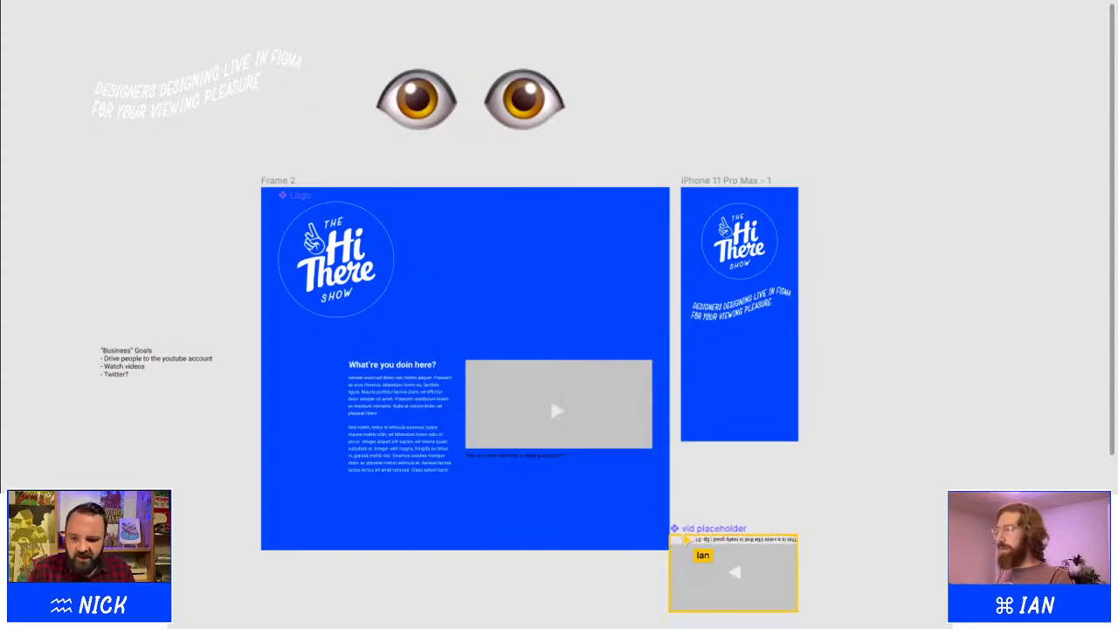
{"action": "key", "text": "ctrl+z"}
{"action": "key", "text": "ctrl+z"}
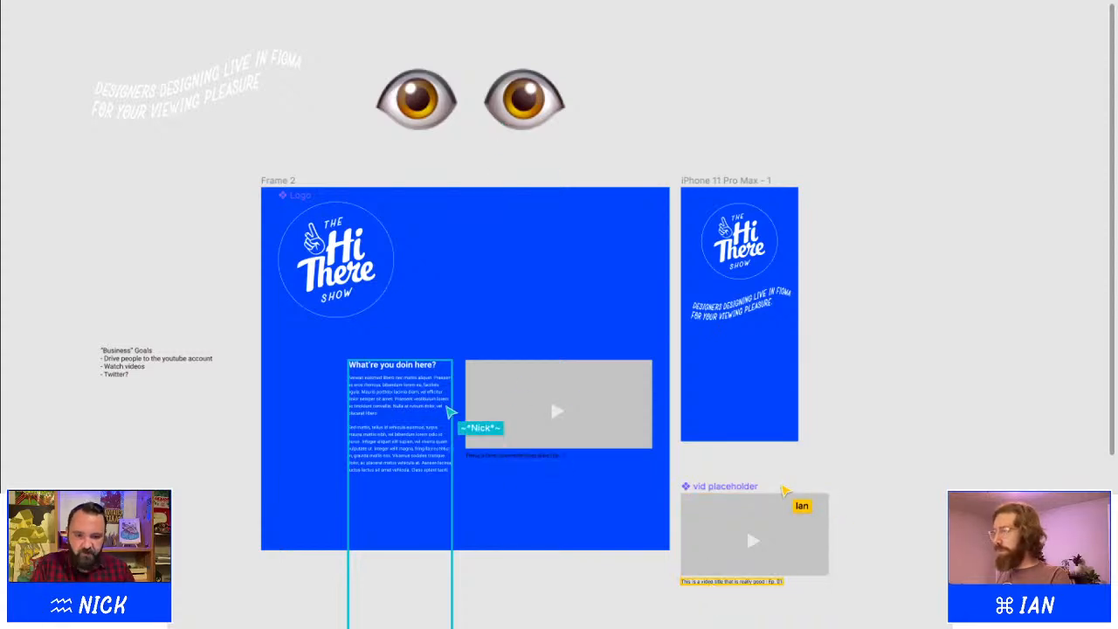
Examine the "What're you doin here?" text block and the captioned video placeholder beside it in the desktop frame
{"action": "scroll", "coordinate": [354, 383], "scroll_direction": "up", "scroll_amount": 2}
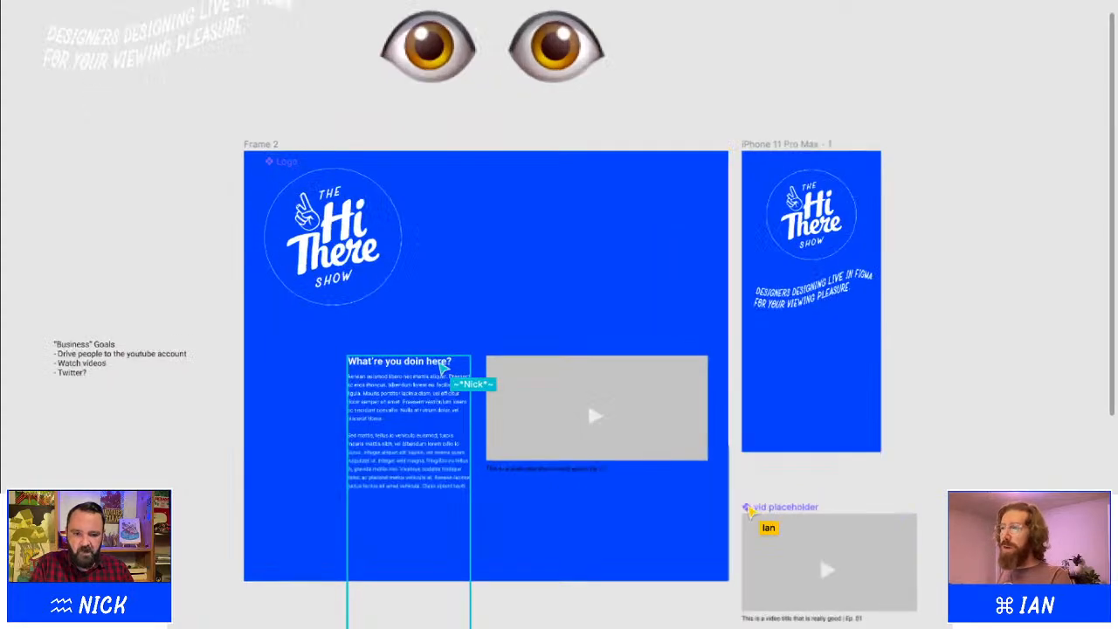
{"action": "scroll", "coordinate": [355, 378], "scroll_direction": "up", "scroll_amount": 2}
{"action": "scroll", "coordinate": [410, 439], "scroll_direction": "up", "scroll_amount": 10}
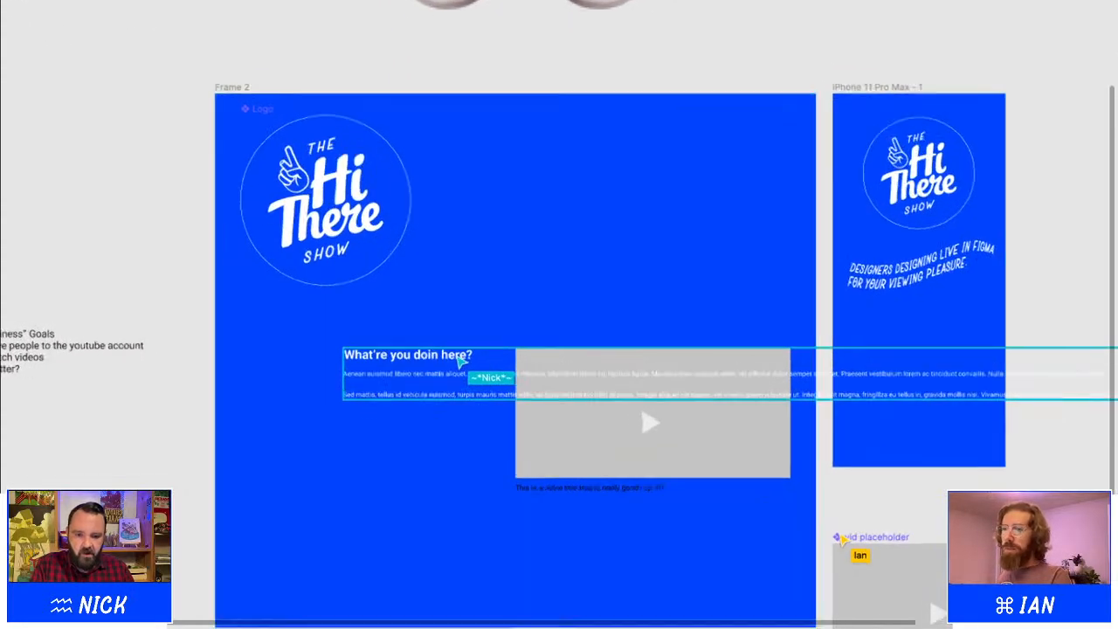
{"action": "scroll", "coordinate": [559, 349], "scroll_direction": "down", "scroll_amount": 2}
{"action": "scroll", "coordinate": [559, 349], "scroll_direction": "right", "scroll_amount": 2}
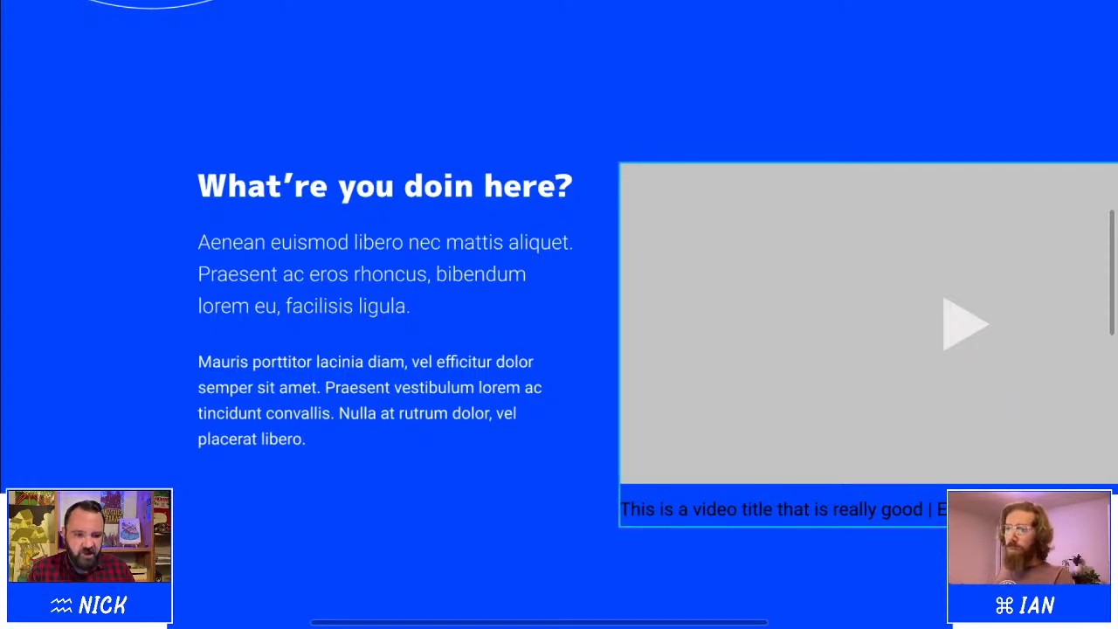
{"action": "scroll", "coordinate": [599, 397], "scroll_direction": "down", "scroll_amount": 5}
{"action": "scroll", "coordinate": [599, 397], "scroll_direction": "right", "scroll_amount": 2}
{"action": "scroll", "coordinate": [599, 398], "scroll_direction": "down", "scroll_amount": 2}
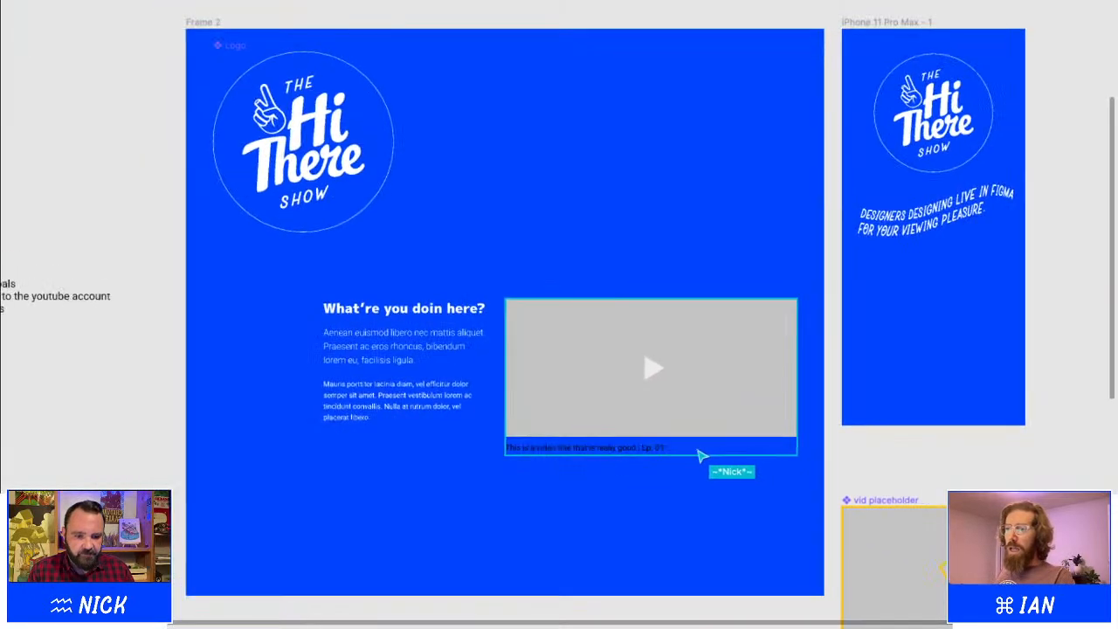
{"action": "scroll", "coordinate": [602, 402], "scroll_direction": "down", "scroll_amount": 5}
{"action": "scroll", "coordinate": [602, 401], "scroll_direction": "right", "scroll_amount": 2}
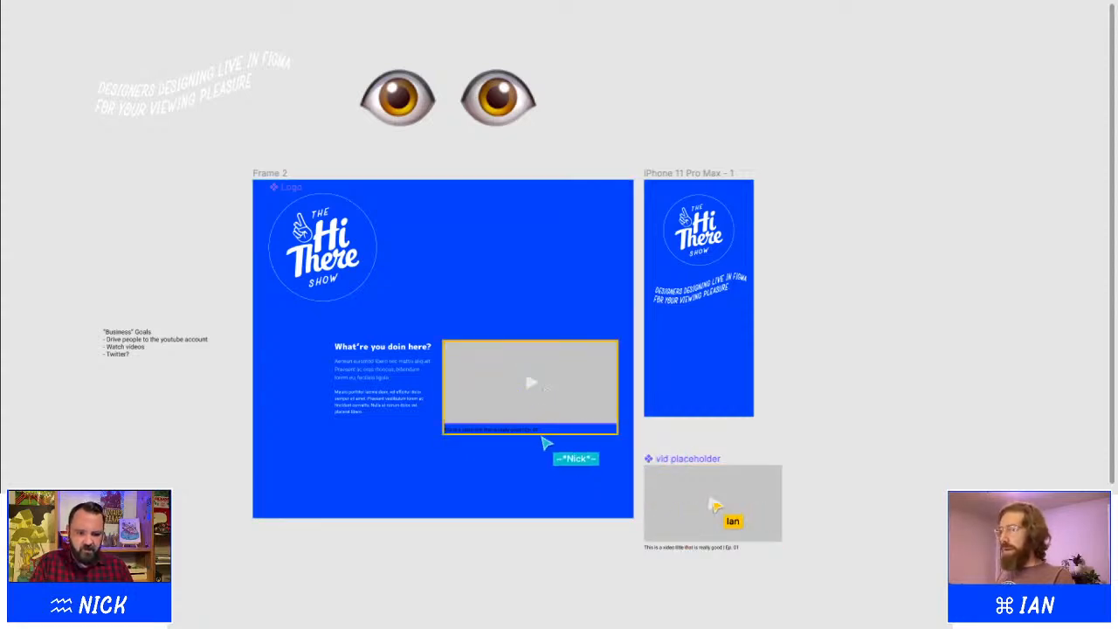
Review the revised desktop layout, including the large video, the "This is not a webinar." copy and the YouTube screenshot
{"action": "scroll", "coordinate": [569, 414], "scroll_direction": "up", "scroll_amount": 3}
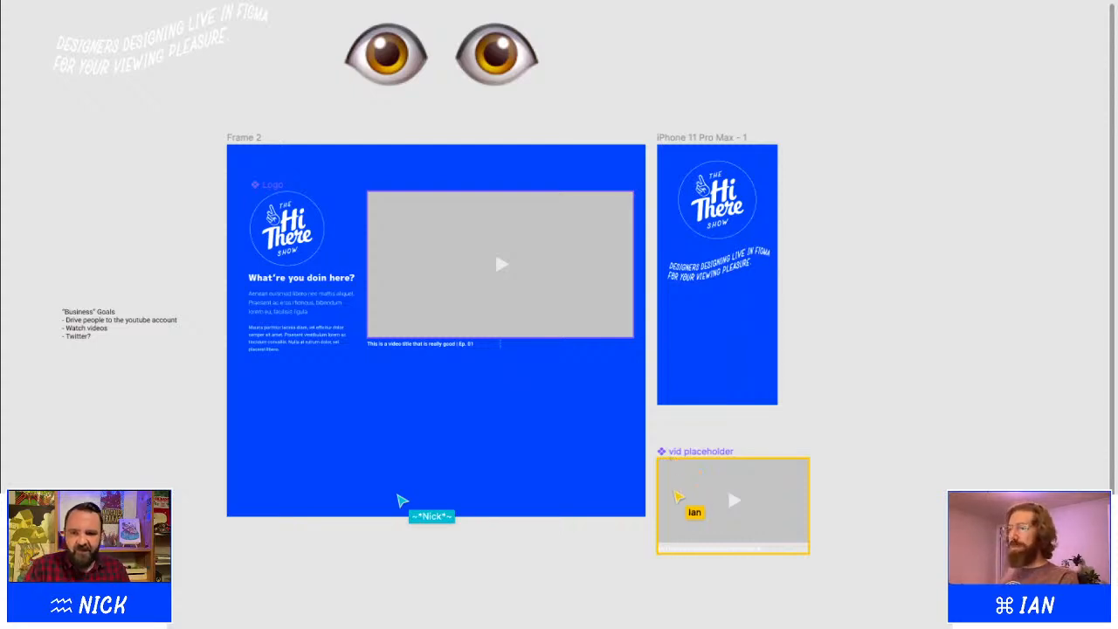
{"action": "scroll", "coordinate": [528, 391], "scroll_direction": "up", "scroll_amount": 3}
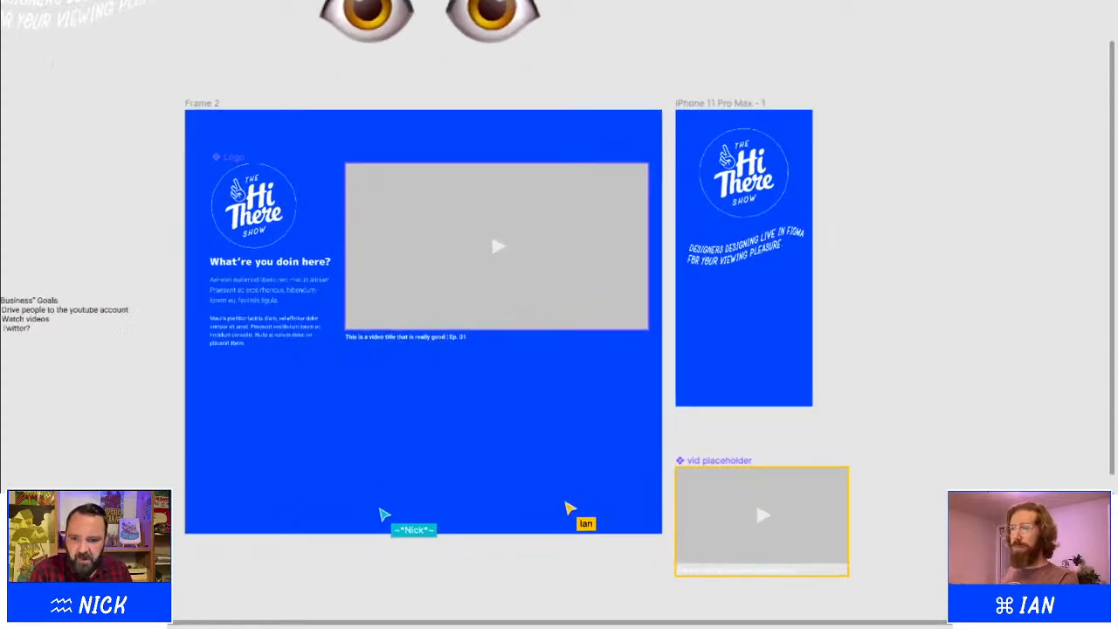
{"action": "scroll", "coordinate": [528, 392], "scroll_direction": "down", "scroll_amount": 1}
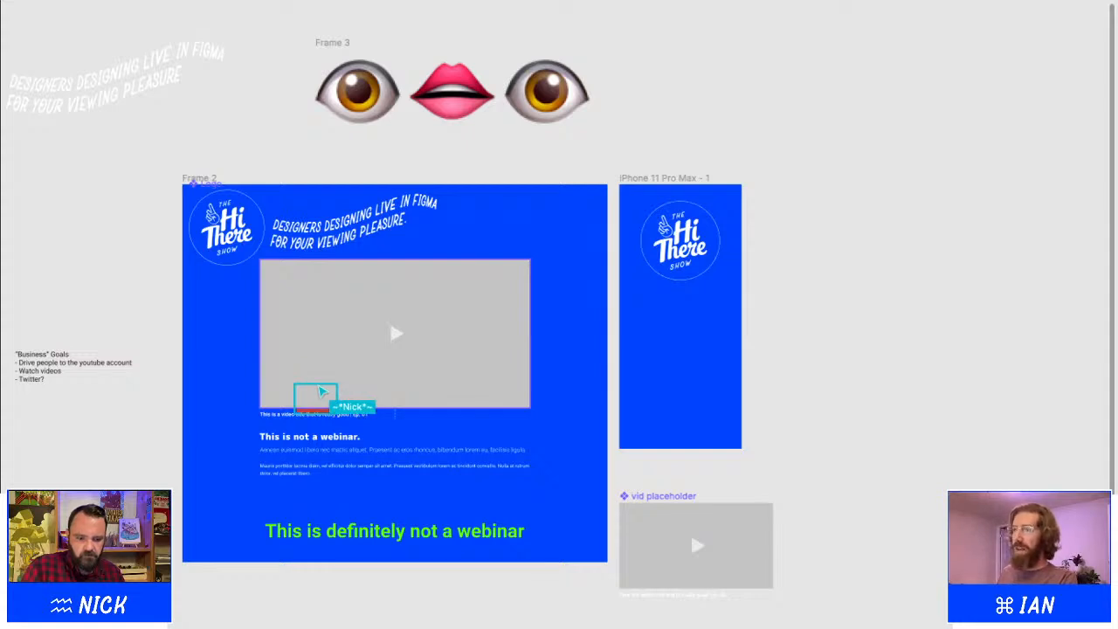
{"action": "scroll", "coordinate": [463, 293], "scroll_direction": "left", "scroll_amount": 1}
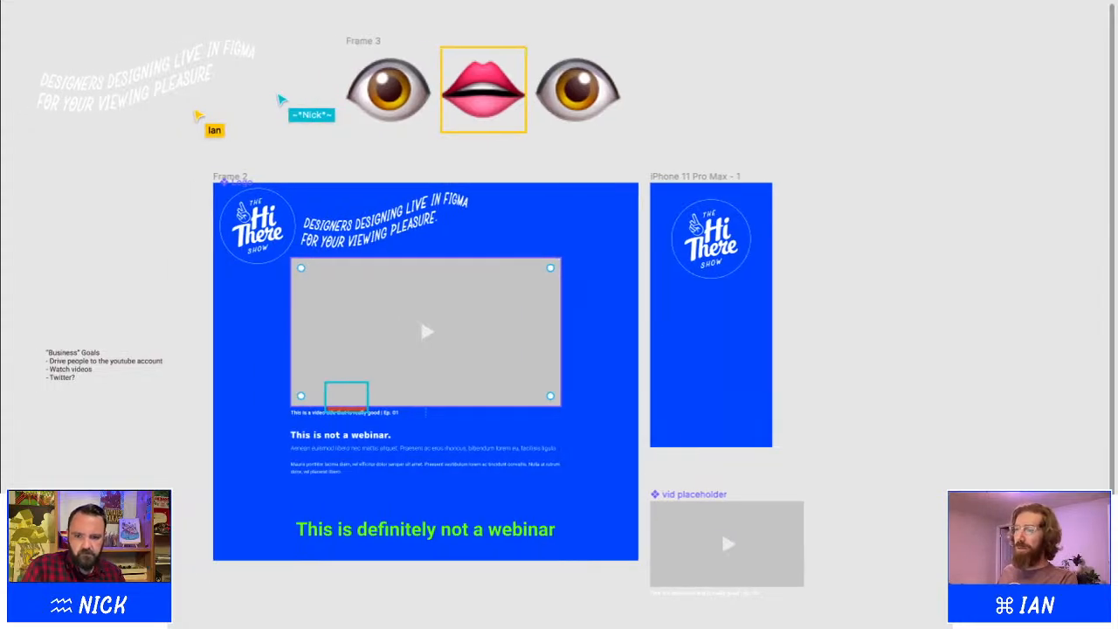
{"action": "scroll", "coordinate": [463, 293], "scroll_direction": "up", "scroll_amount": 1}
{"action": "scroll", "coordinate": [477, 303], "scroll_direction": "down", "scroll_amount": 1}
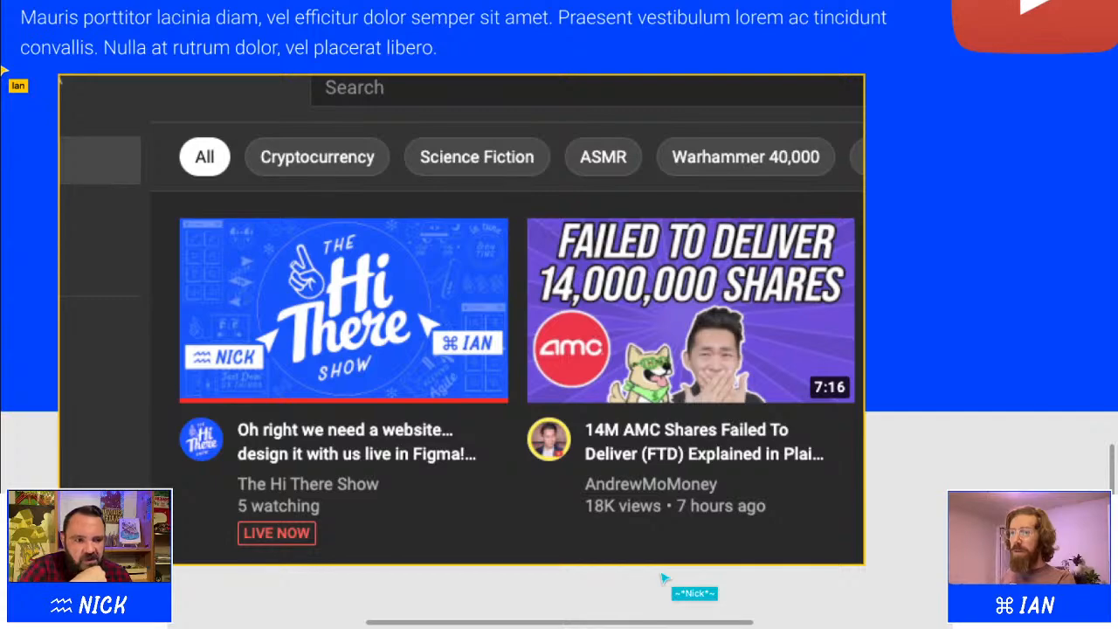
{"action": "scroll", "coordinate": [444, 506], "scroll_direction": "down", "scroll_amount": 6}
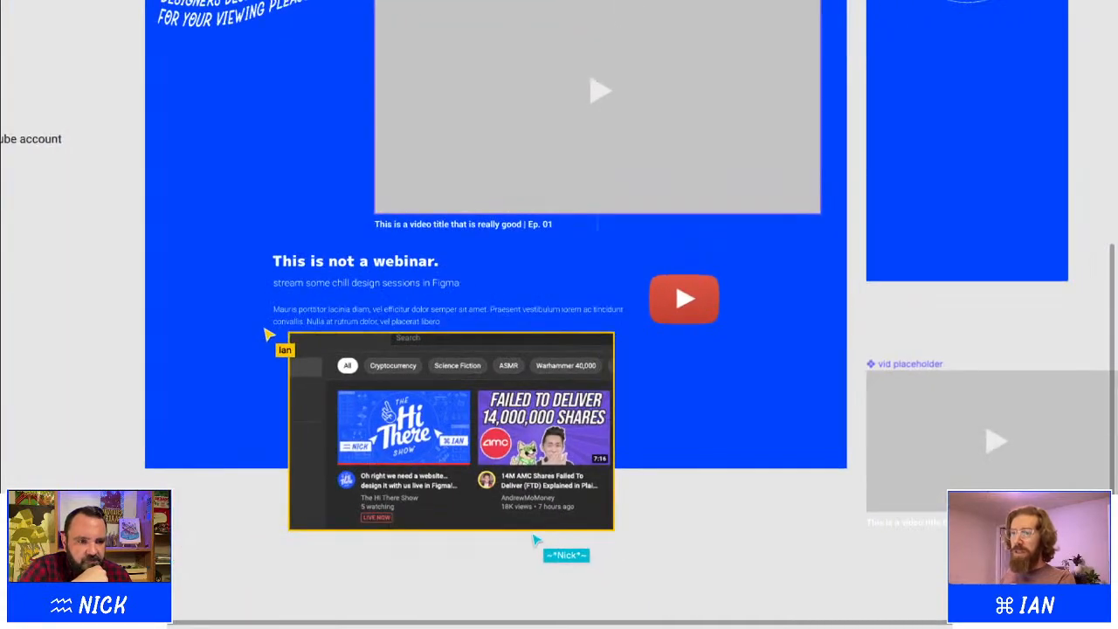
{"action": "scroll", "coordinate": [436, 528], "scroll_direction": "down", "scroll_amount": 1}
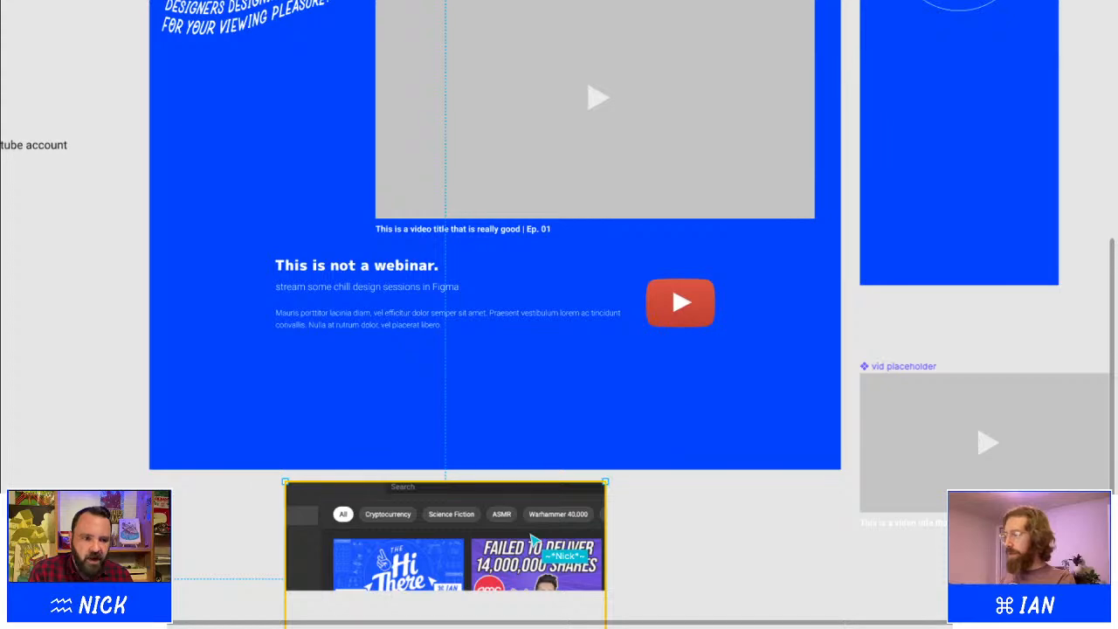
{"action": "scroll", "coordinate": [657, 355], "scroll_direction": "down", "scroll_amount": 3}
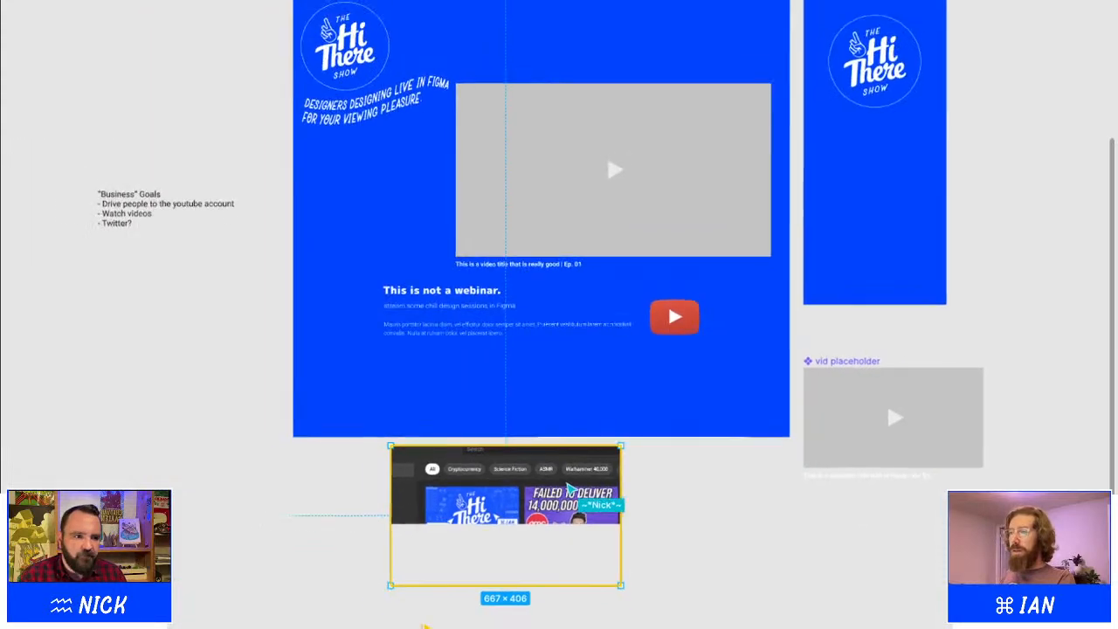
{"action": "scroll", "coordinate": [657, 356], "scroll_direction": "up", "scroll_amount": 1}
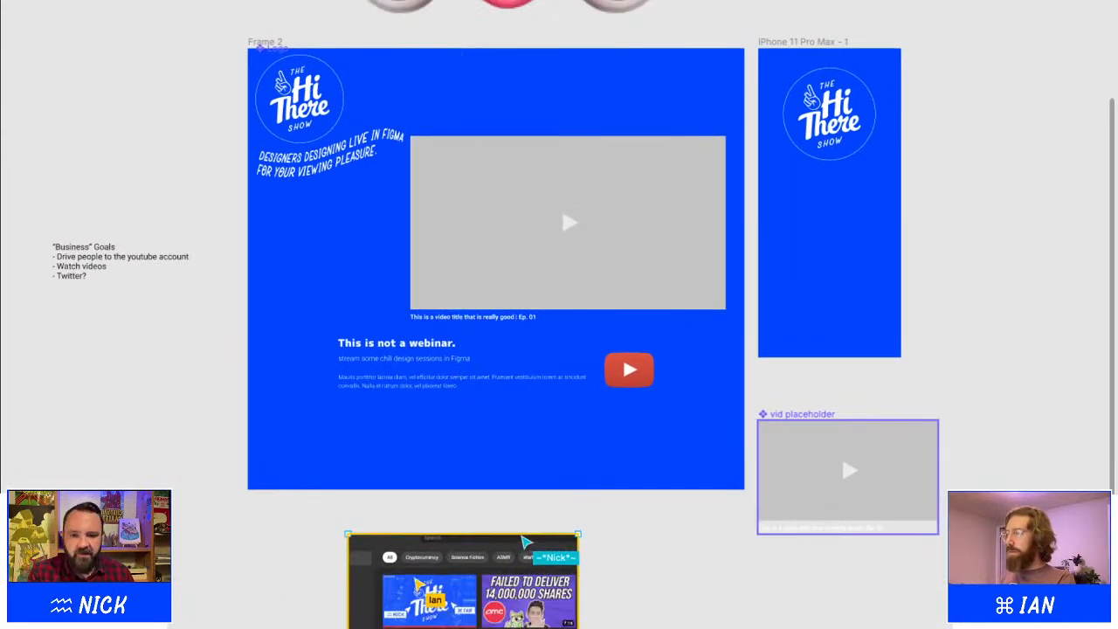
{"action": "scroll", "coordinate": [559, 314], "scroll_direction": "up", "scroll_amount": 4}
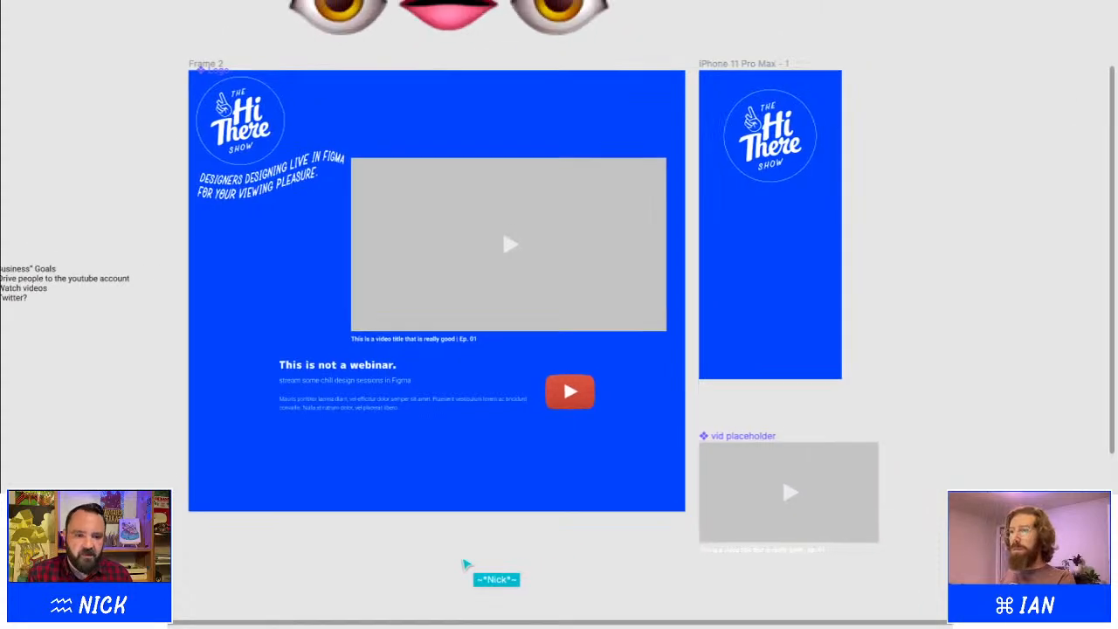
Examine the desktop frame's changing arrangement of logo, video placeholder and introductory copy alongside the mobile frame
{"action": "scroll", "coordinate": [559, 315], "scroll_direction": "down", "scroll_amount": 2}
{"action": "scroll", "coordinate": [559, 315], "scroll_direction": "right", "scroll_amount": 1}
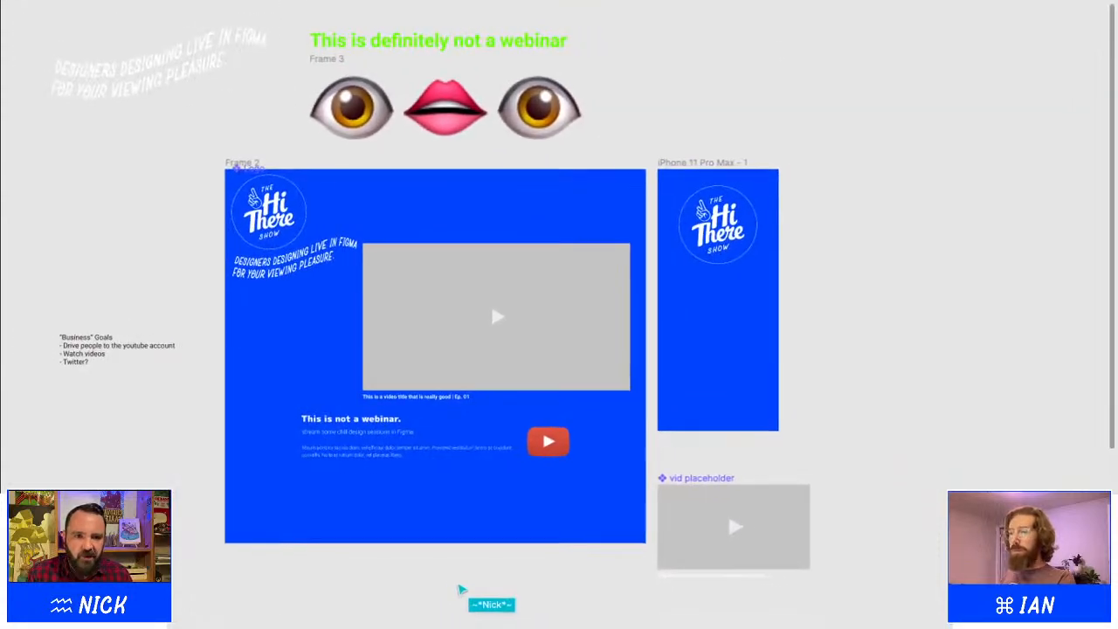
{"action": "scroll", "coordinate": [677, 436], "scroll_direction": "up", "scroll_amount": 1}
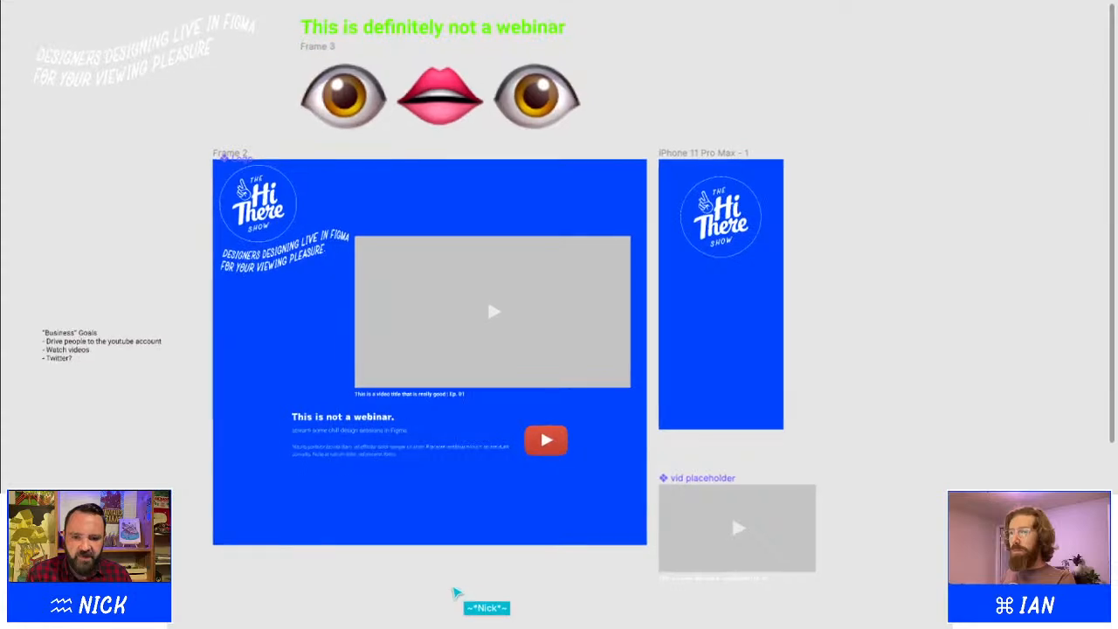
{"action": "scroll", "coordinate": [677, 436], "scroll_direction": "up", "scroll_amount": 1}
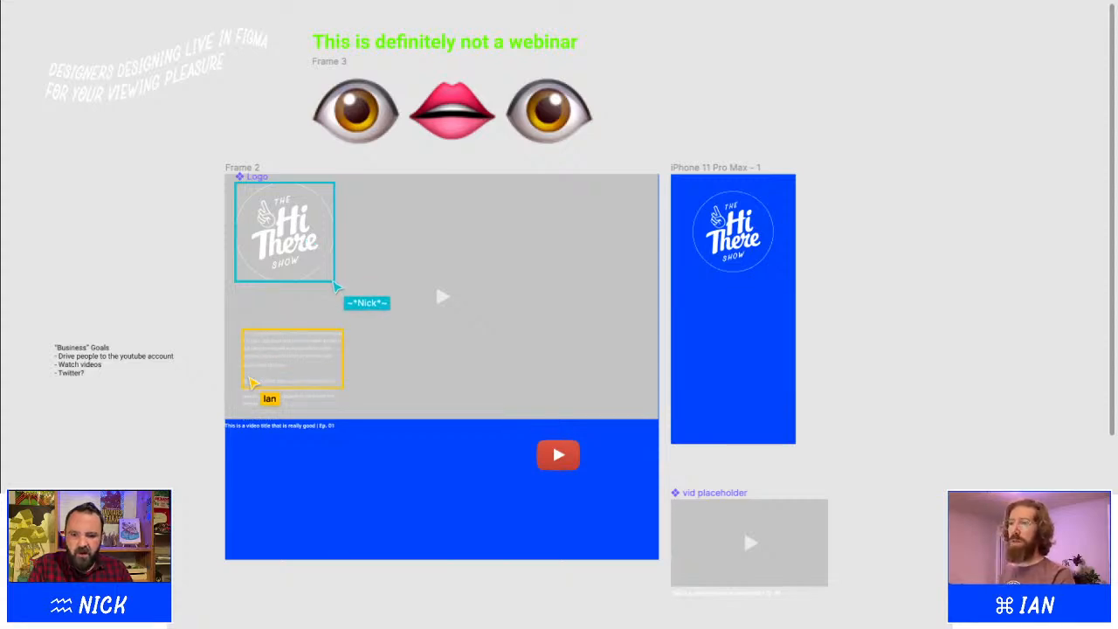
{"action": "scroll", "coordinate": [378, 239], "scroll_direction": "up", "scroll_amount": 4}
{"action": "scroll", "coordinate": [557, 316], "scroll_direction": "down", "scroll_amount": 3}
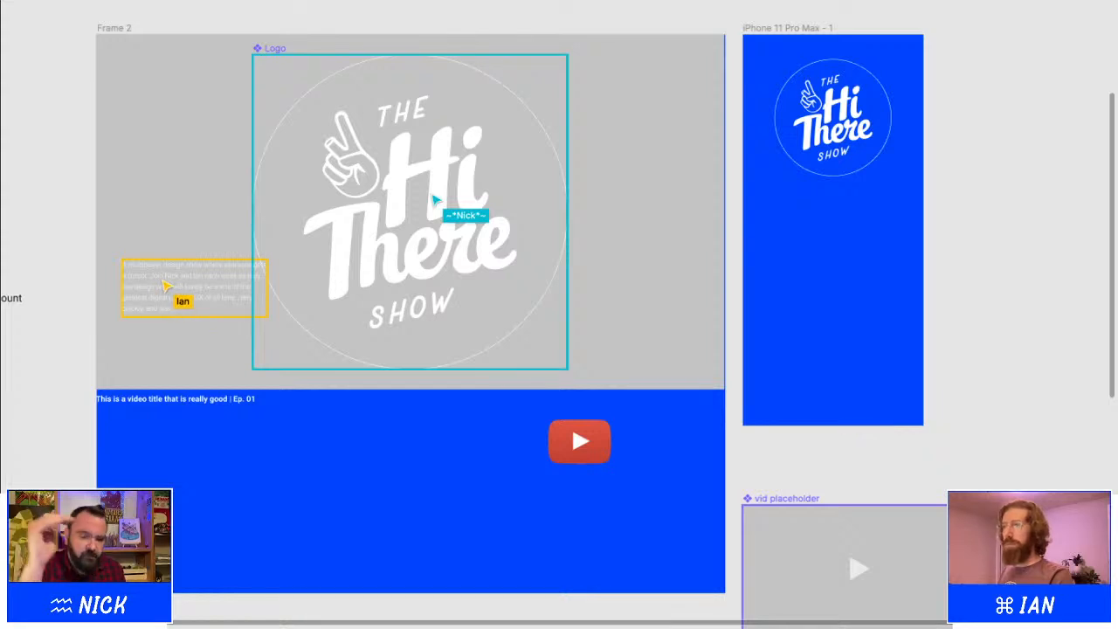
{"action": "scroll", "coordinate": [585, 283], "scroll_direction": "down", "scroll_amount": 4}
{"action": "scroll", "coordinate": [585, 282], "scroll_direction": "up", "scroll_amount": 1}
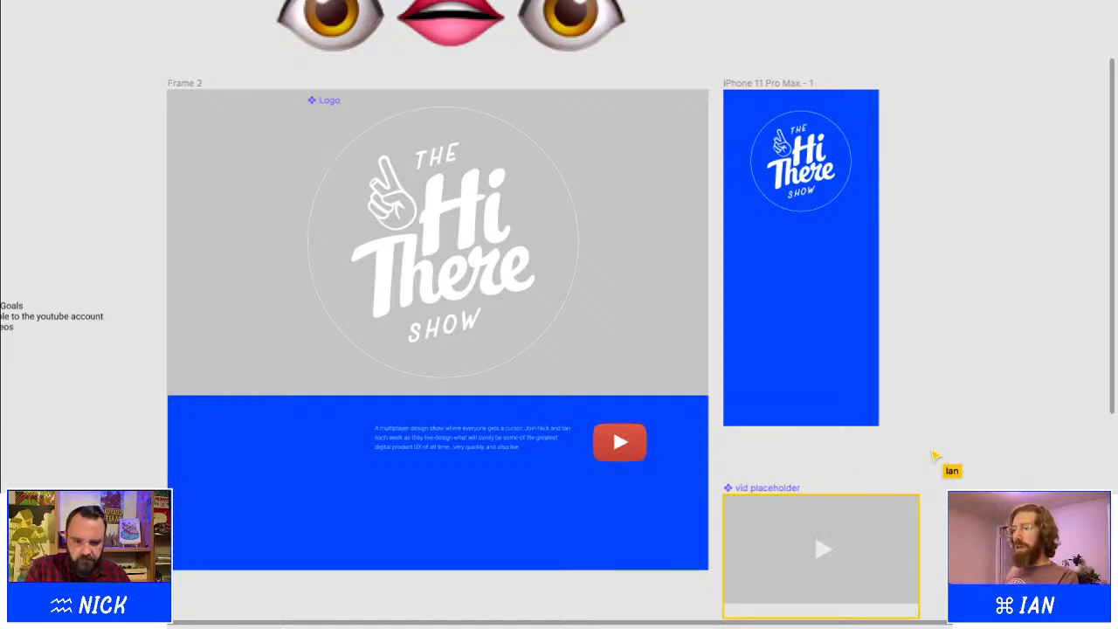
{"action": "scroll", "coordinate": [559, 314], "scroll_direction": "right", "scroll_amount": 1}
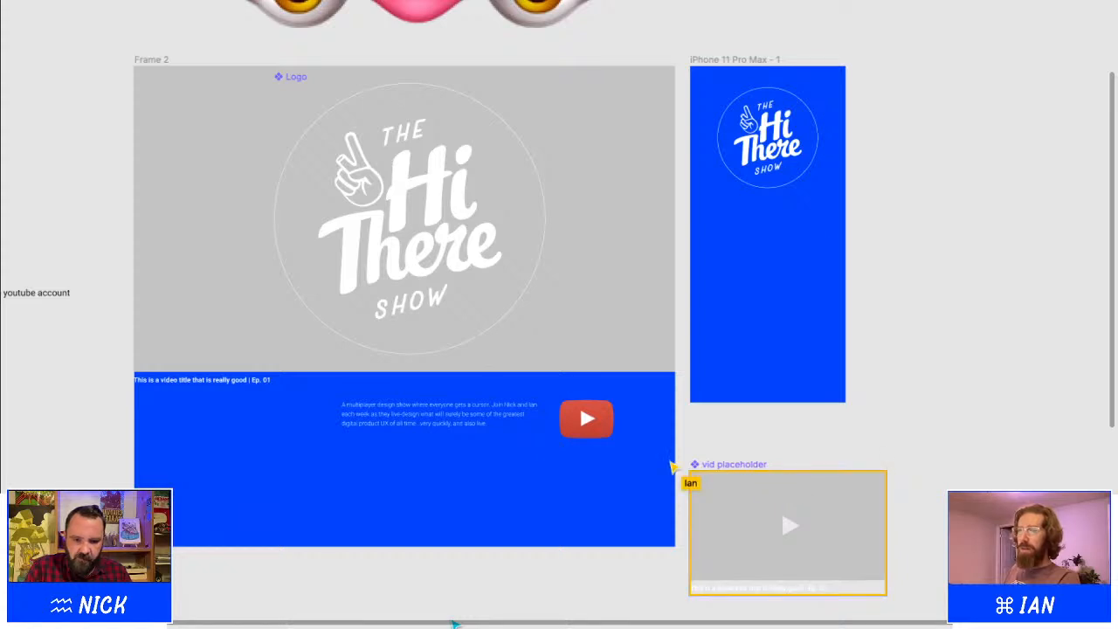
{"action": "scroll", "coordinate": [454, 623], "scroll_direction": "up", "scroll_amount": 2}
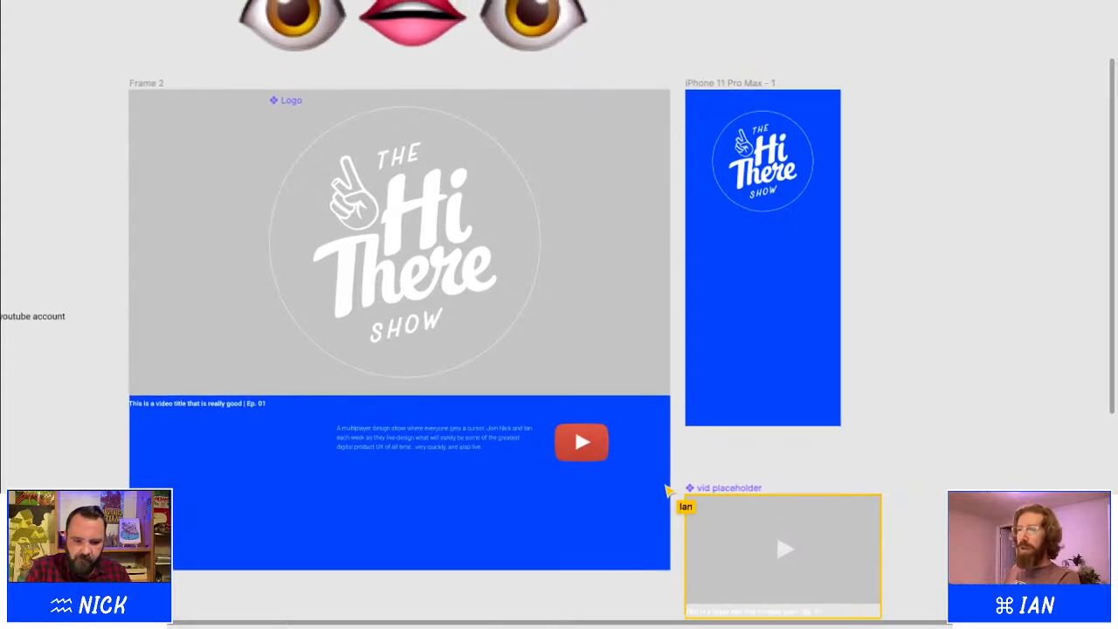
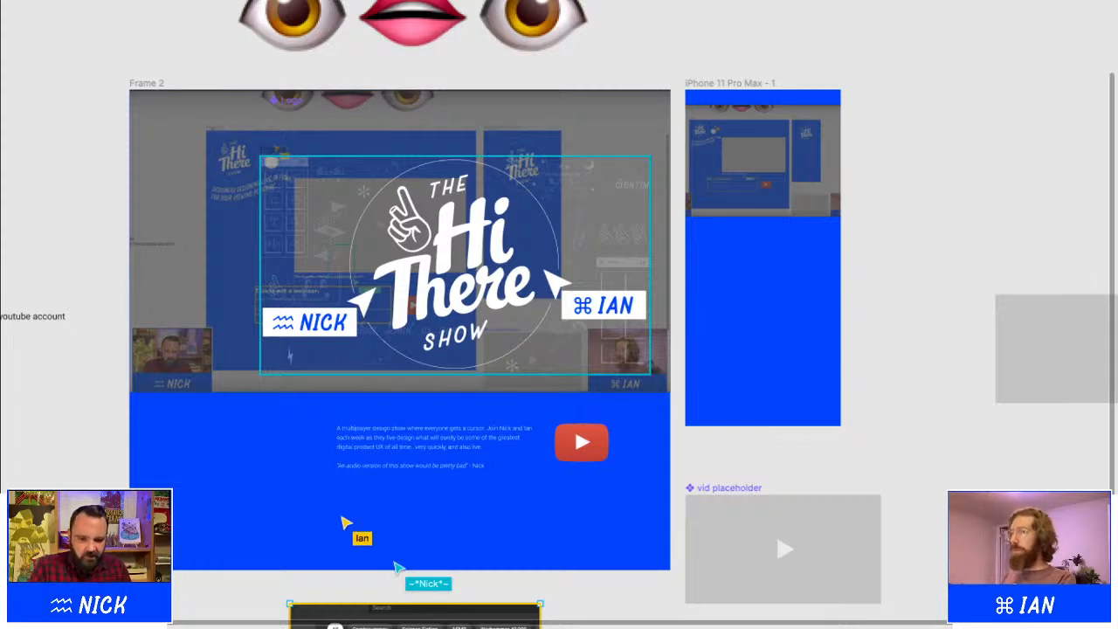
Try hiding the logo and name-tag artwork over the desktop frame's video screenshot, and restore it
{"action": "scroll", "coordinate": [529, 283], "scroll_direction": "down", "scroll_amount": 2}
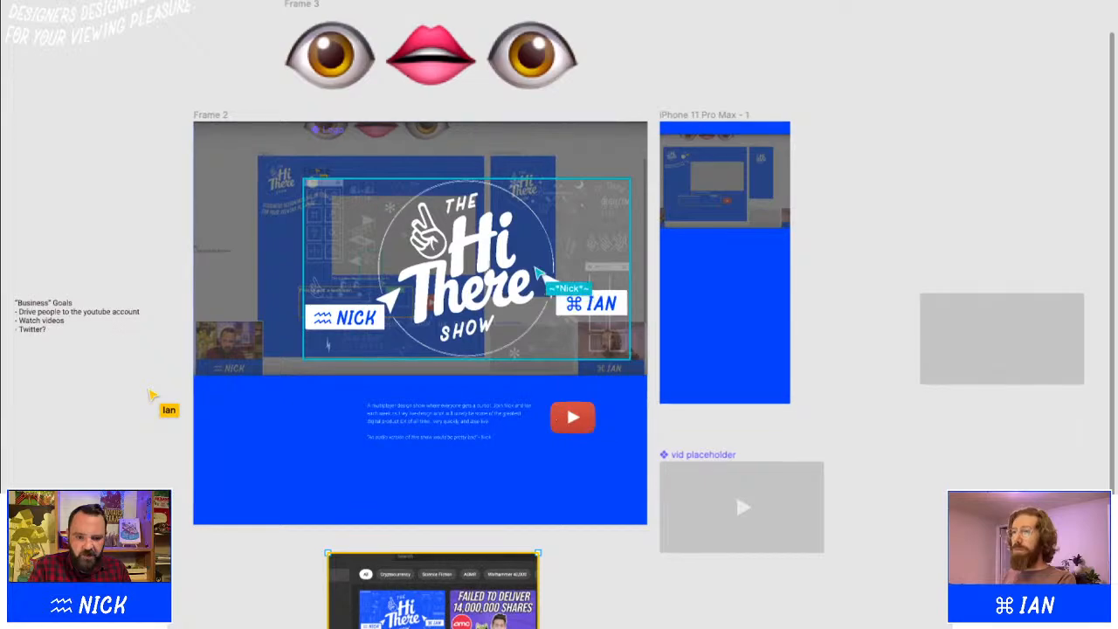
{"action": "scroll", "coordinate": [532, 262], "scroll_direction": "up", "scroll_amount": 2}
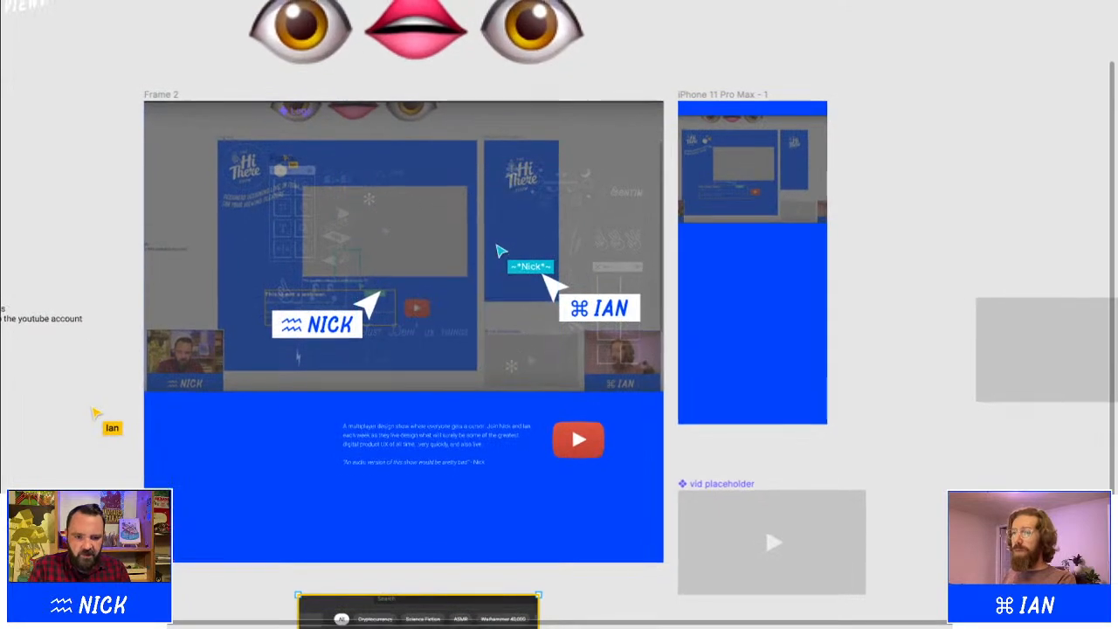
{"action": "key", "text": "super+z"}
{"action": "scroll", "coordinate": [499, 267], "scroll_direction": "down", "scroll_amount": 2}
{"action": "left_click", "coordinate": [512, 267]}
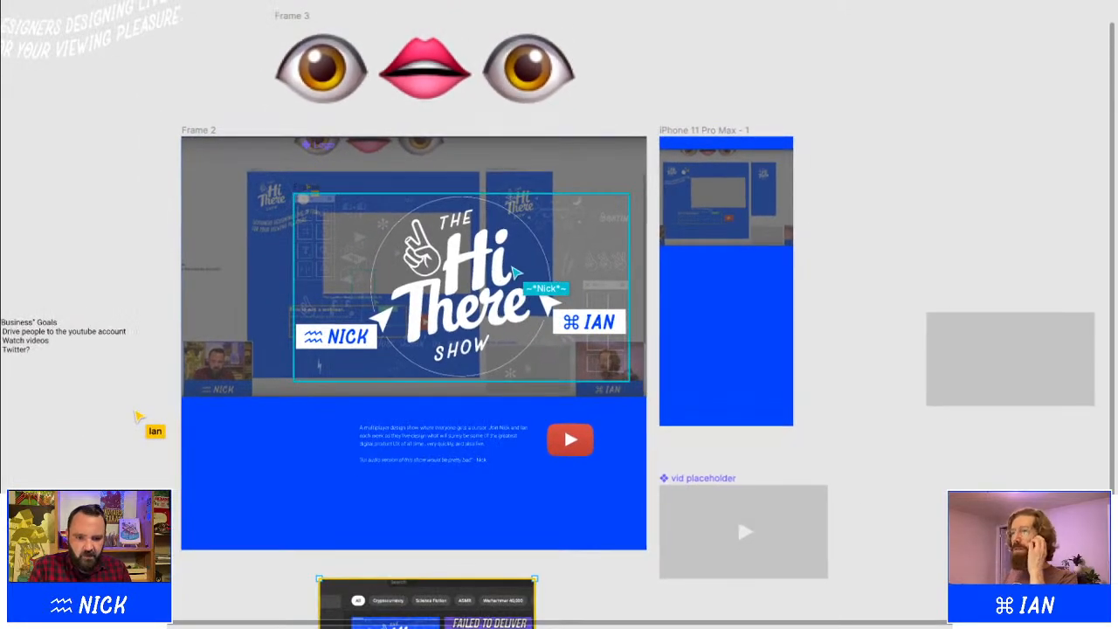
{"action": "key", "text": "super+shift+h"}
{"action": "scroll", "coordinate": [516, 269], "scroll_direction": "left", "scroll_amount": 1}
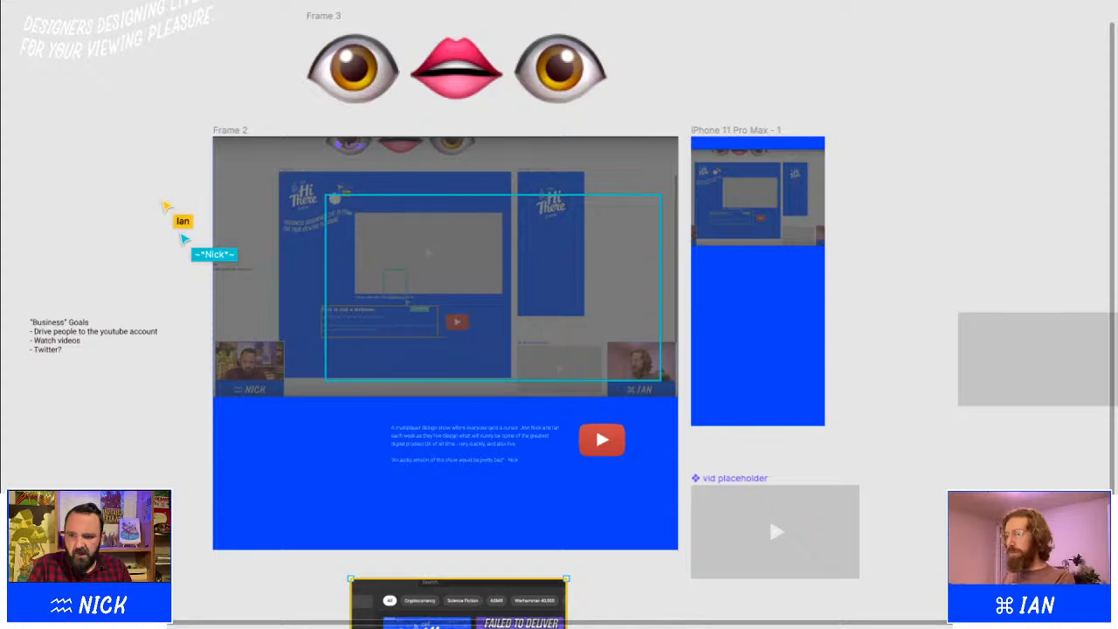
{"action": "key", "text": "super+shift+h"}
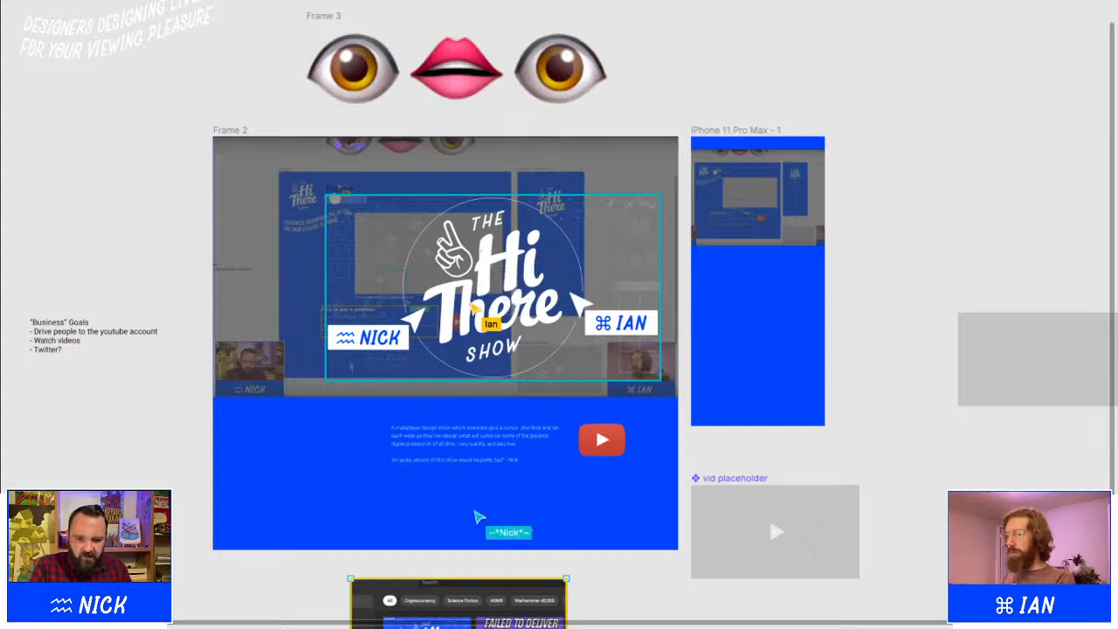
{"action": "key", "text": "Delete"}
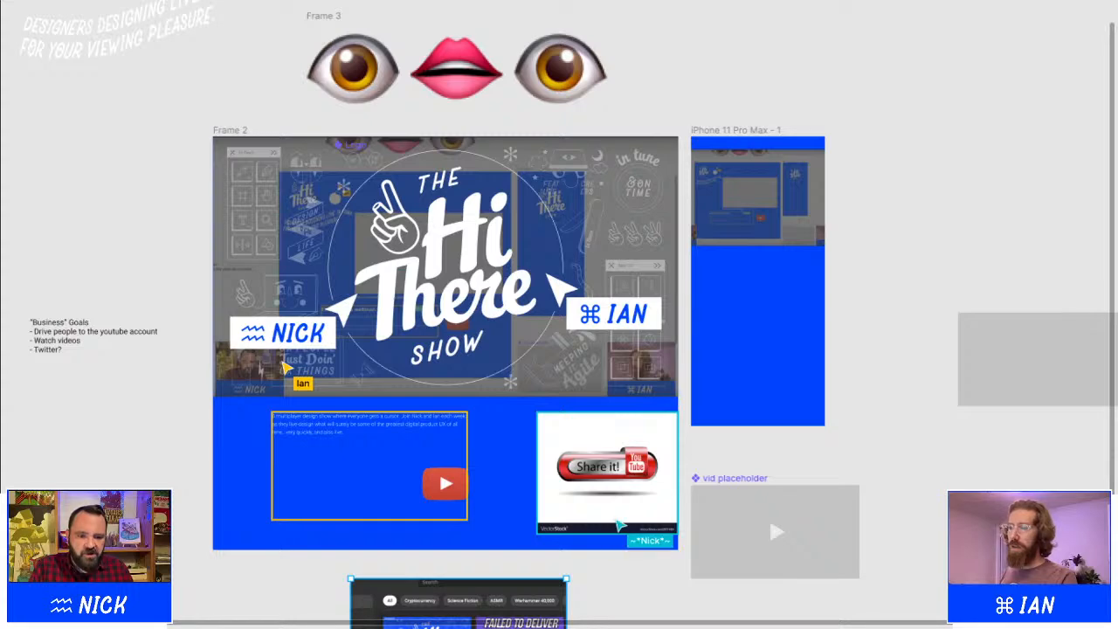
Examine the YouTube "Share it!" button image beside the introductory copy in the desktop frame
{"action": "scroll", "coordinate": [603, 509], "scroll_direction": "up", "scroll_amount": 5}
{"action": "scroll", "coordinate": [594, 504], "scroll_direction": "down", "scroll_amount": 2}
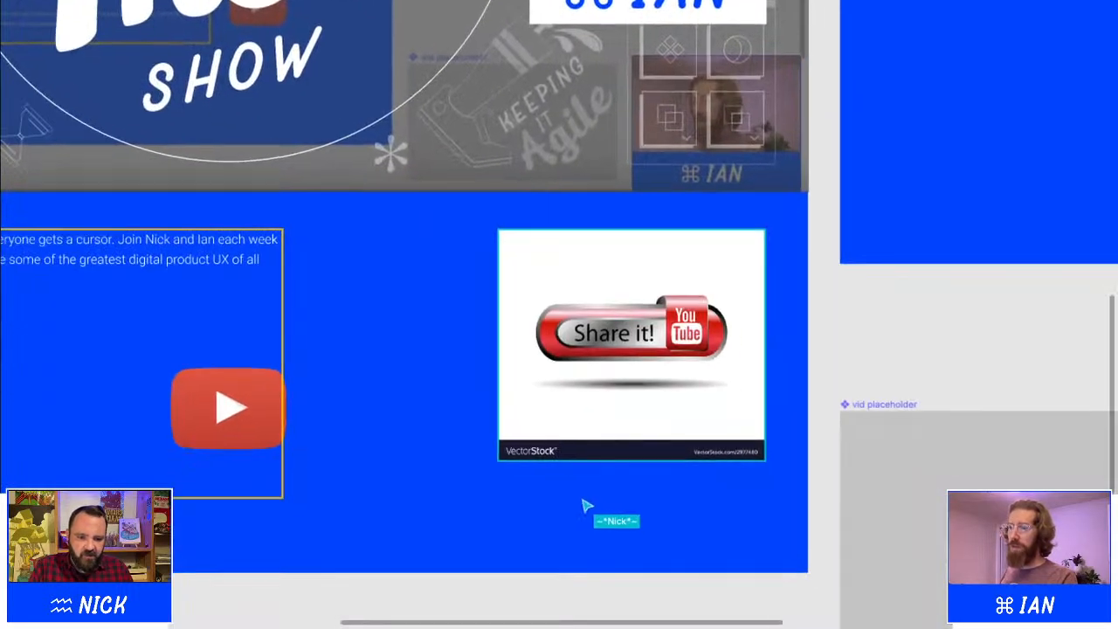
{"action": "scroll", "coordinate": [600, 476], "scroll_direction": "up", "scroll_amount": 3}
{"action": "scroll", "coordinate": [596, 513], "scroll_direction": "up", "scroll_amount": 3}
{"action": "scroll", "coordinate": [597, 514], "scroll_direction": "left", "scroll_amount": 3}
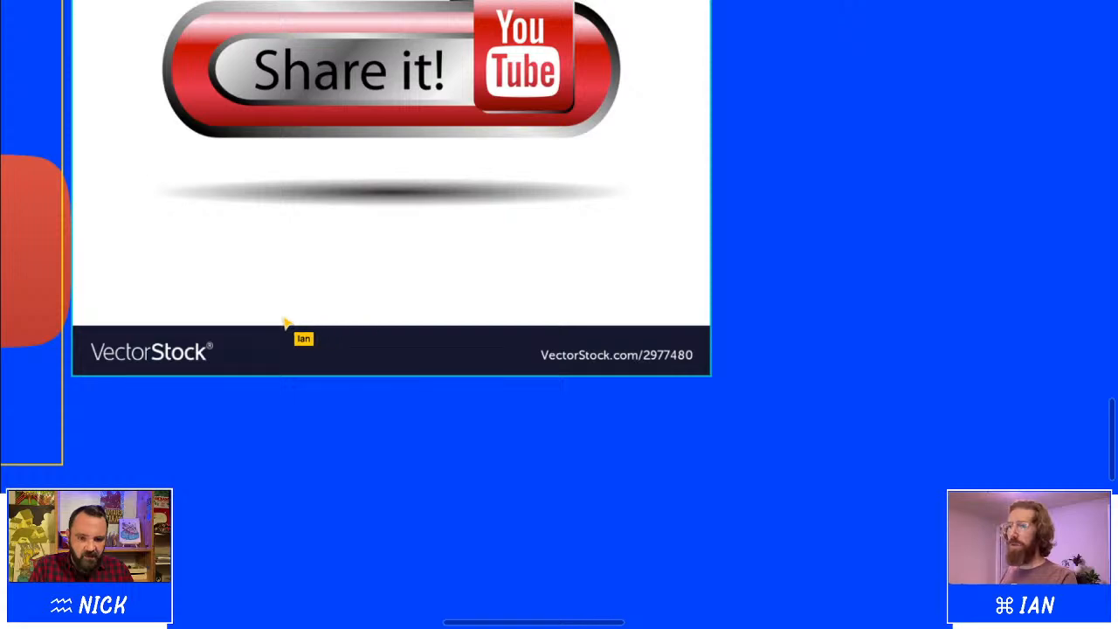
{"action": "scroll", "coordinate": [499, 420], "scroll_direction": "down", "scroll_amount": 1}
{"action": "scroll", "coordinate": [651, 440], "scroll_direction": "down", "scroll_amount": 5}
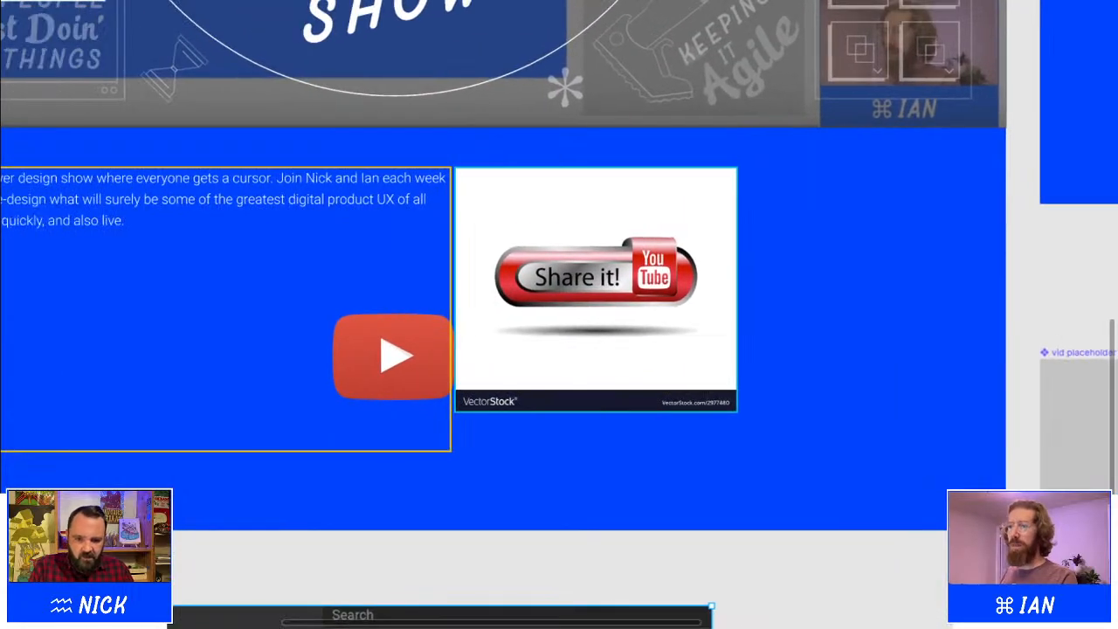
{"action": "scroll", "coordinate": [559, 314], "scroll_direction": "left", "scroll_amount": 1}
{"action": "scroll", "coordinate": [559, 315], "scroll_direction": "up", "scroll_amount": 1}
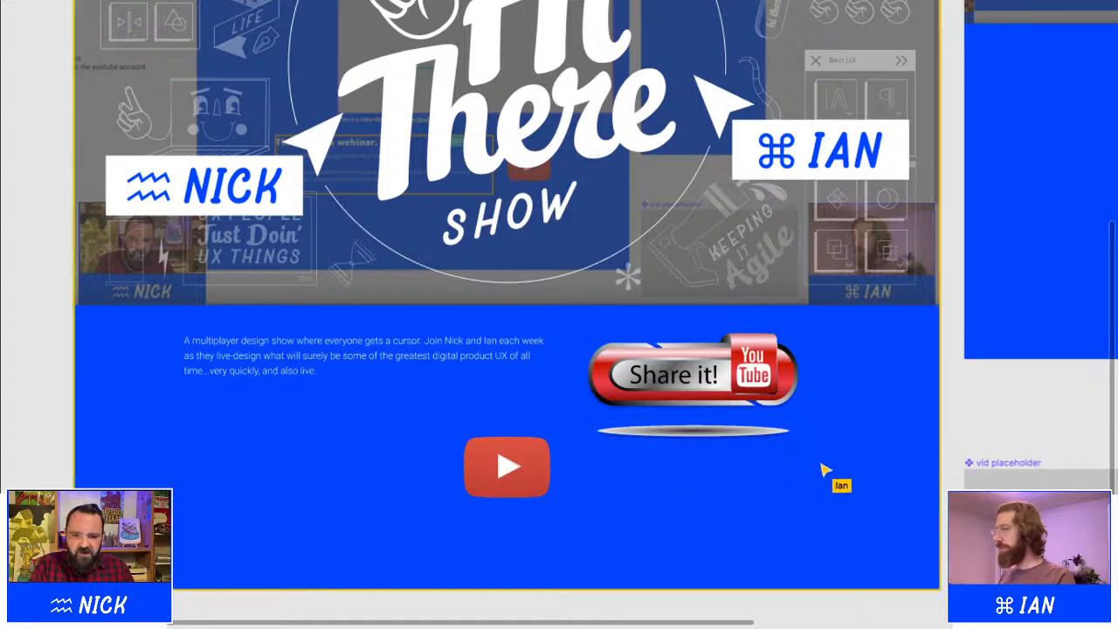
Review the whole desktop layout, including the hero artwork, the "Under Construction" banner, the copy and the "Share it!" button
{"action": "scroll", "coordinate": [664, 408], "scroll_direction": "down", "scroll_amount": 5}
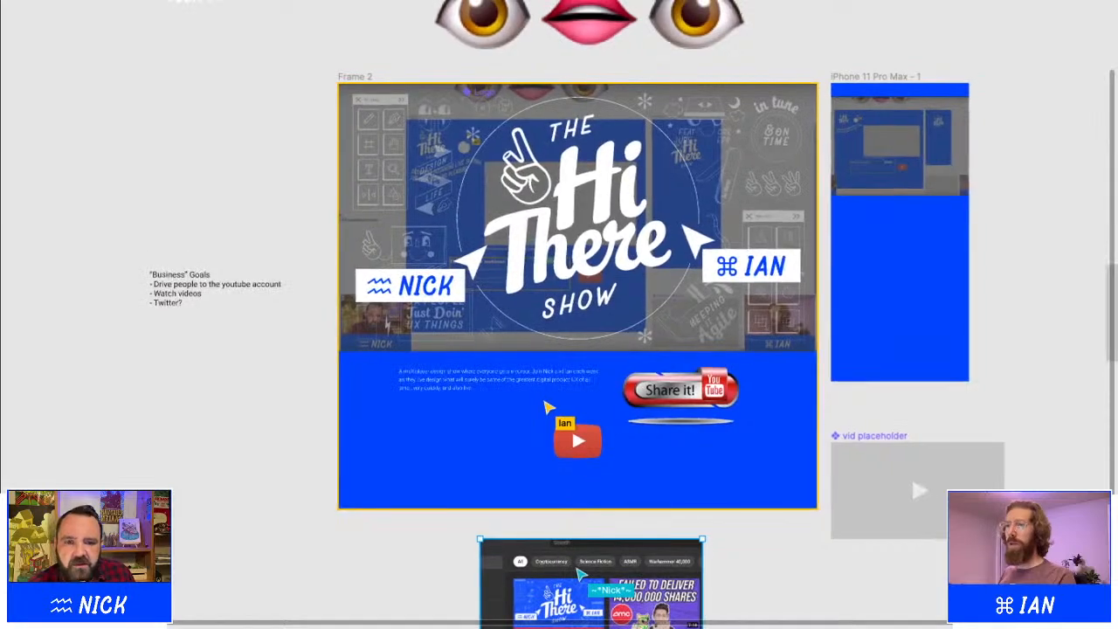
{"action": "scroll", "coordinate": [664, 409], "scroll_direction": "right", "scroll_amount": 2}
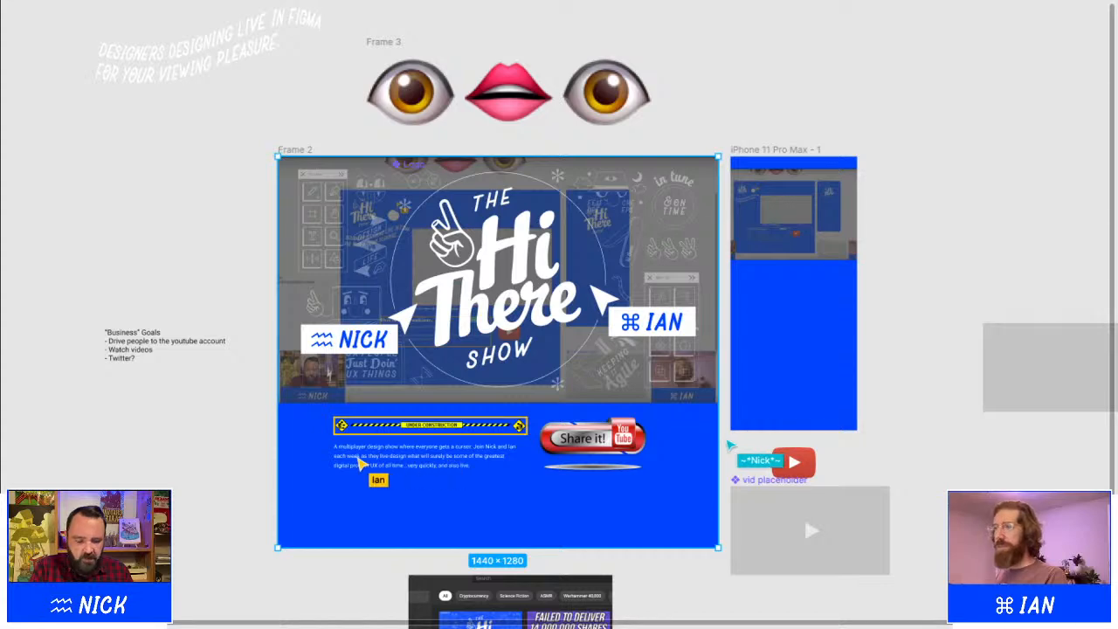
{"action": "scroll", "coordinate": [498, 352], "scroll_direction": "down", "scroll_amount": 1}
{"action": "scroll", "coordinate": [427, 428], "scroll_direction": "up", "scroll_amount": 2}
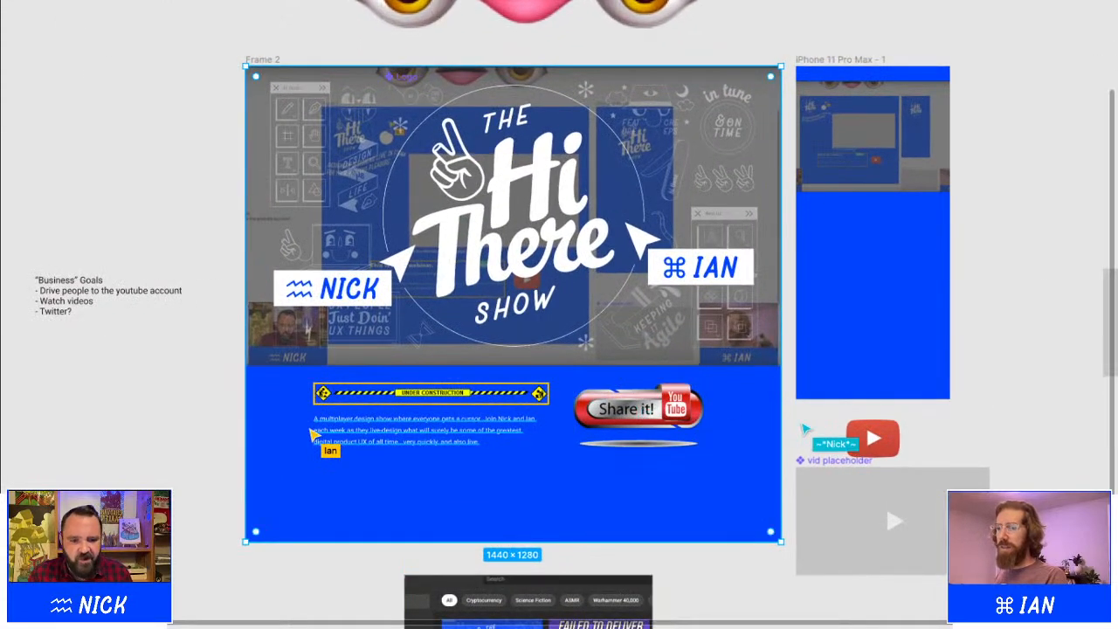
{"action": "scroll", "coordinate": [468, 436], "scroll_direction": "up", "scroll_amount": 1}
{"action": "scroll", "coordinate": [468, 437], "scroll_direction": "down", "scroll_amount": 1}
{"action": "scroll", "coordinate": [462, 436], "scroll_direction": "down", "scroll_amount": 1}
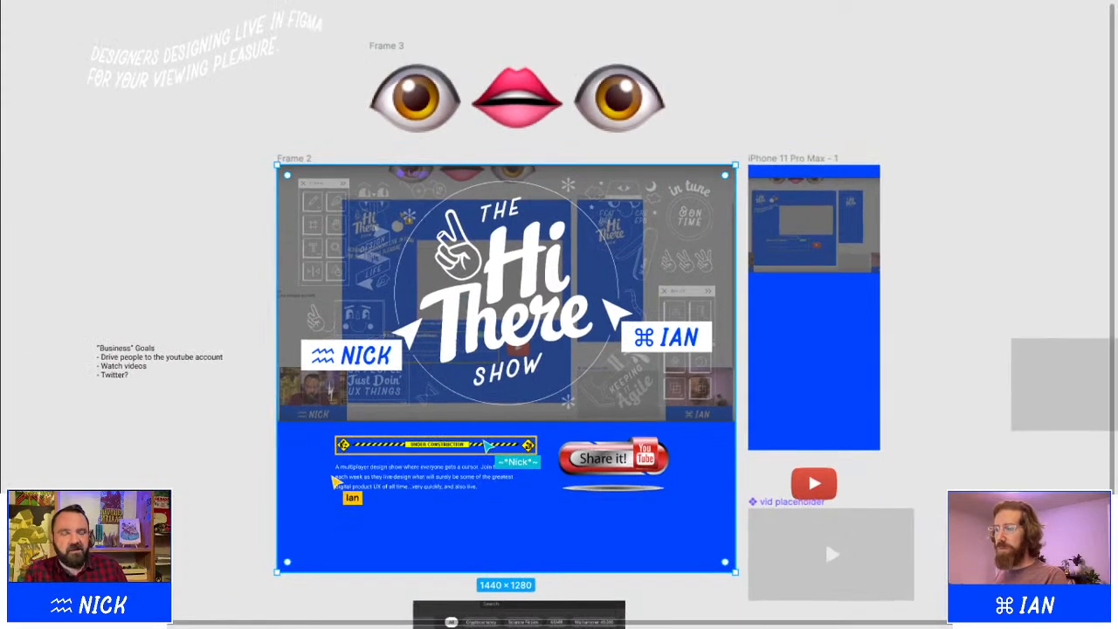
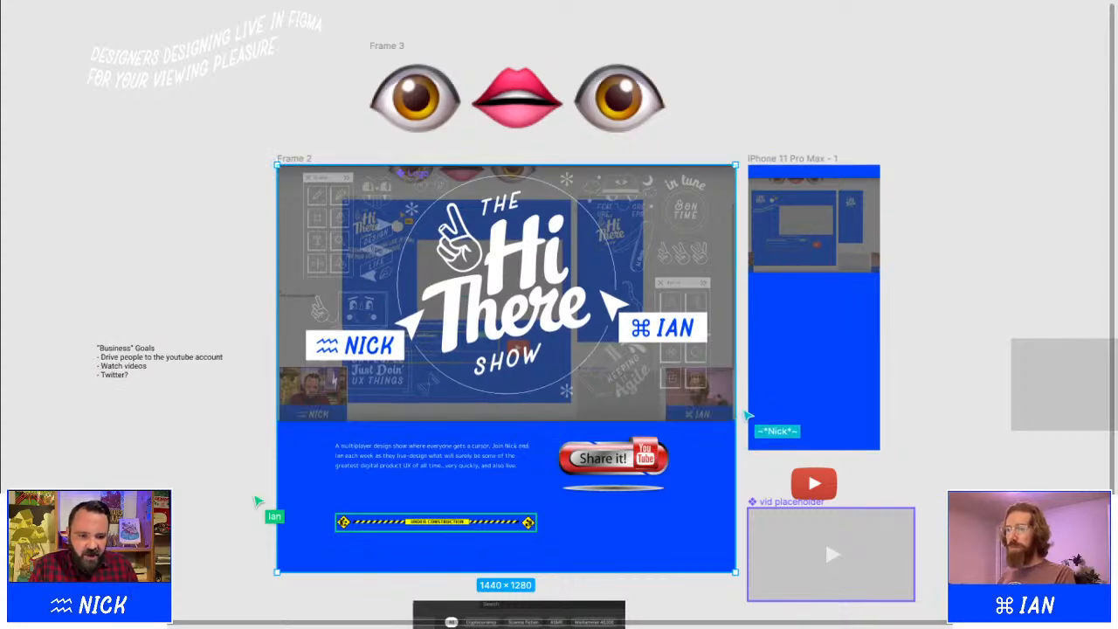
Shorten the video screenshot behind the logo artwork by raising its lower edge in the desktop frame
{"action": "scroll", "coordinate": [640, 448], "scroll_direction": "up", "scroll_amount": 3}
{"action": "scroll", "coordinate": [745, 444], "scroll_direction": "down", "scroll_amount": 1}
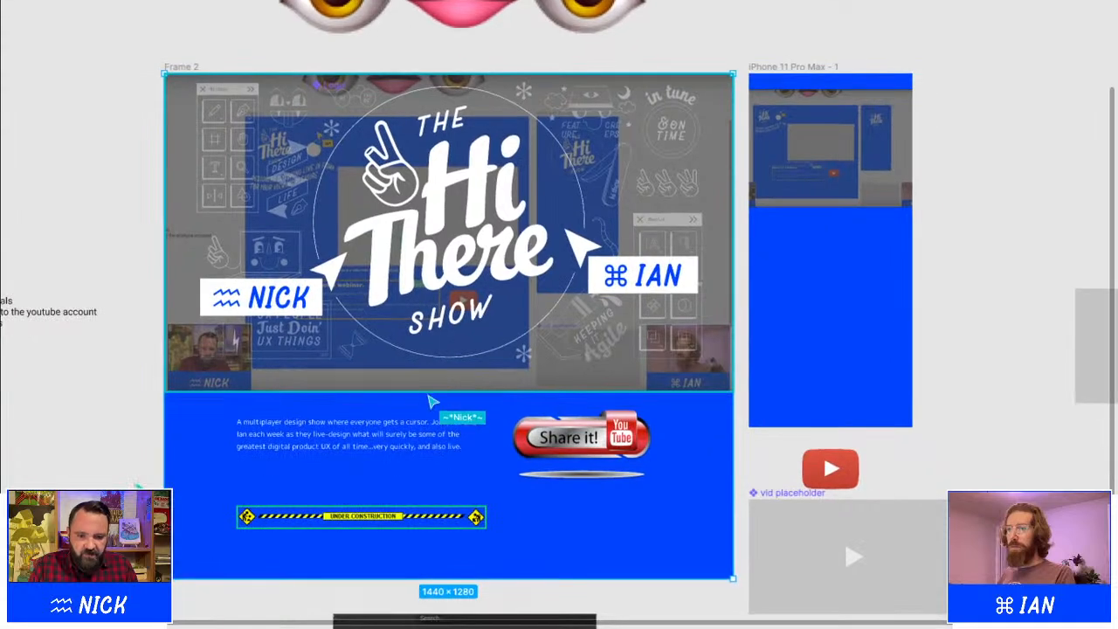
{"action": "left_click_drag", "start_coordinate": [431, 396], "coordinate": [437, 360]}
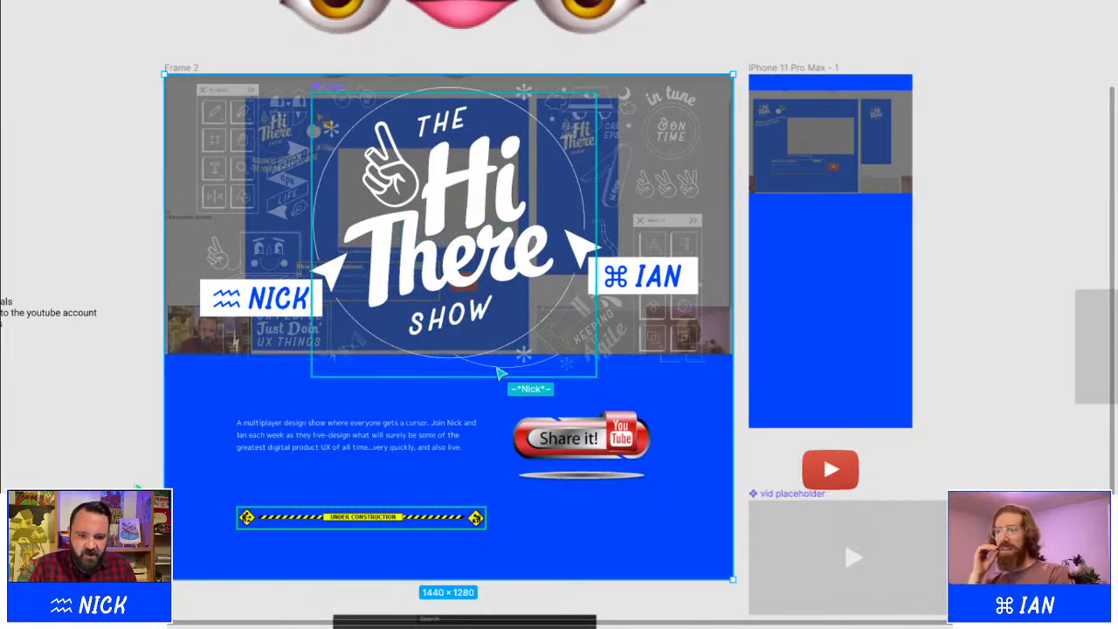
Try deleting the large logo artwork over the desktop frame's video screenshot, and restore it
{"action": "key", "text": "Delete"}
{"action": "key", "text": "ctrl+z"}
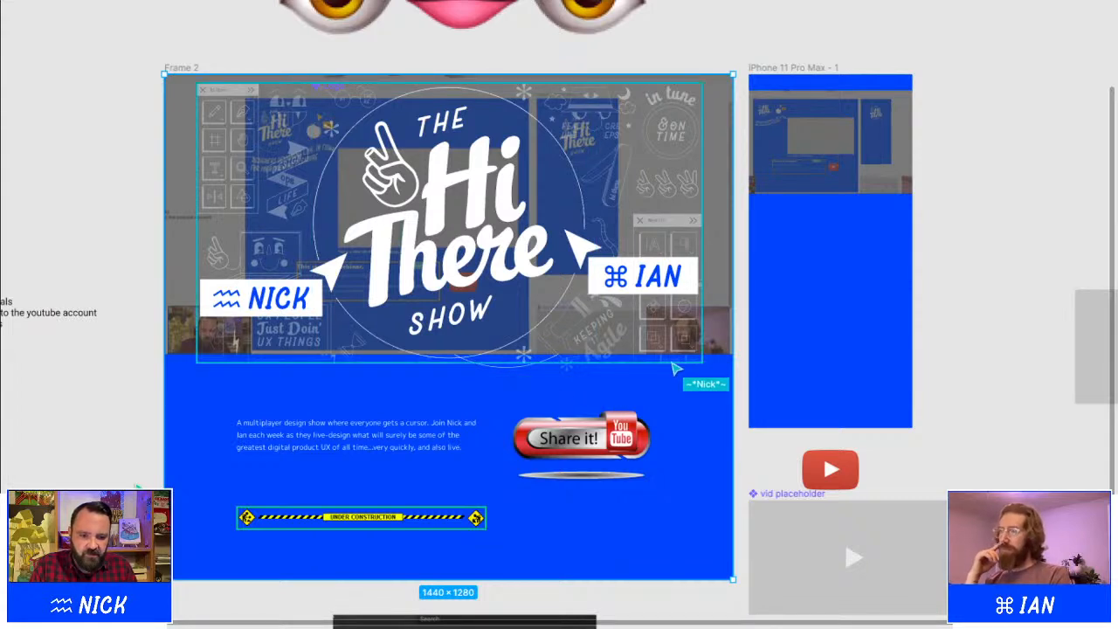
{"action": "key", "text": "Delete"}
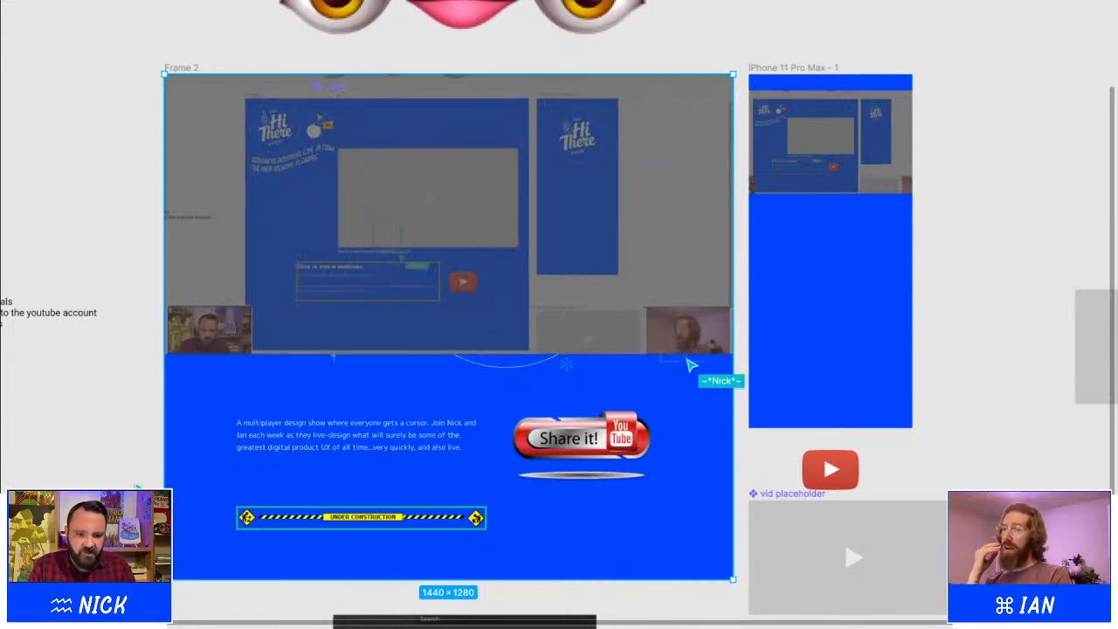
{"action": "key", "text": "ctrl+z"}
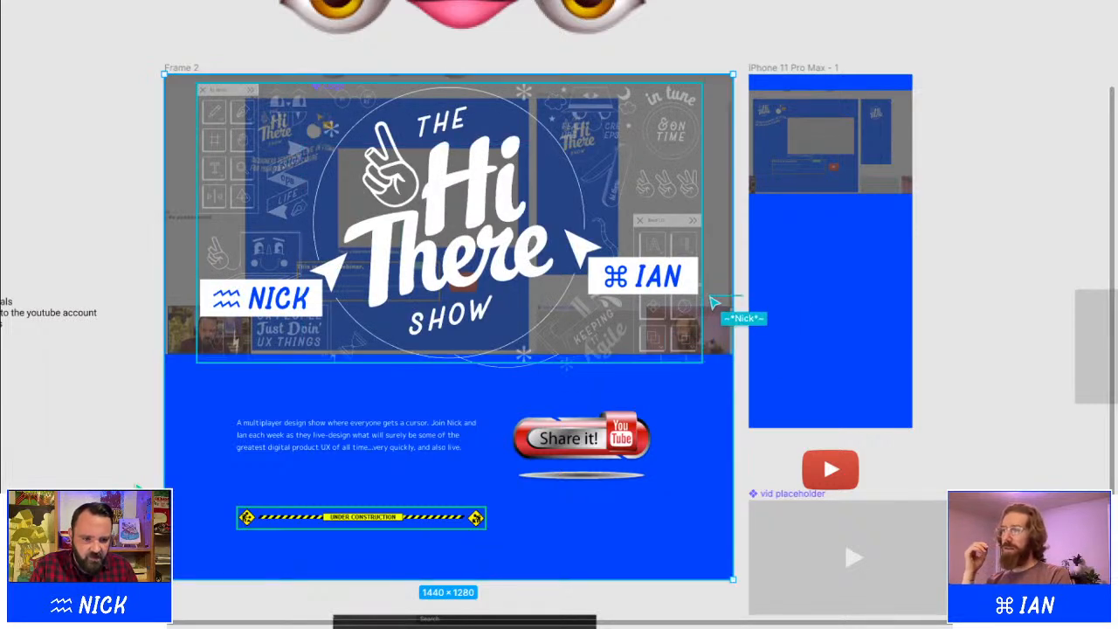
{"action": "key", "text": "Delete"}
{"action": "key", "text": "ctrl+z"}
Try deleting both the large logo artwork and the video screenshot behind it, and restore them
{"action": "key", "text": "Delete"}
{"action": "left_click", "coordinate": [512, 369]}
{"action": "key", "text": "Delete"}
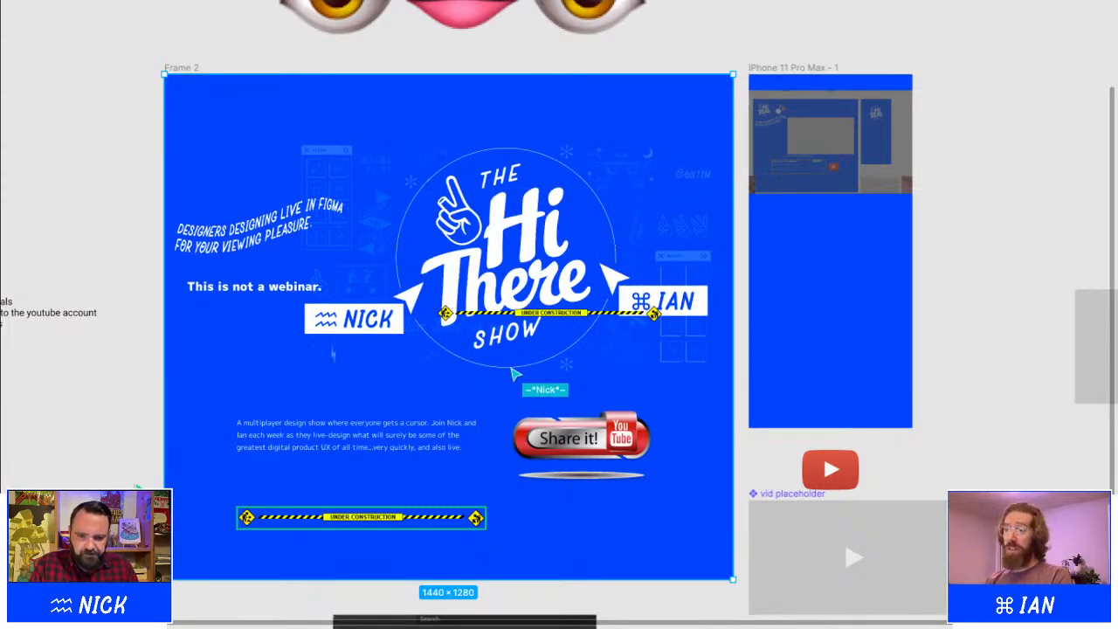
{"action": "key", "text": "ctrl+z"}
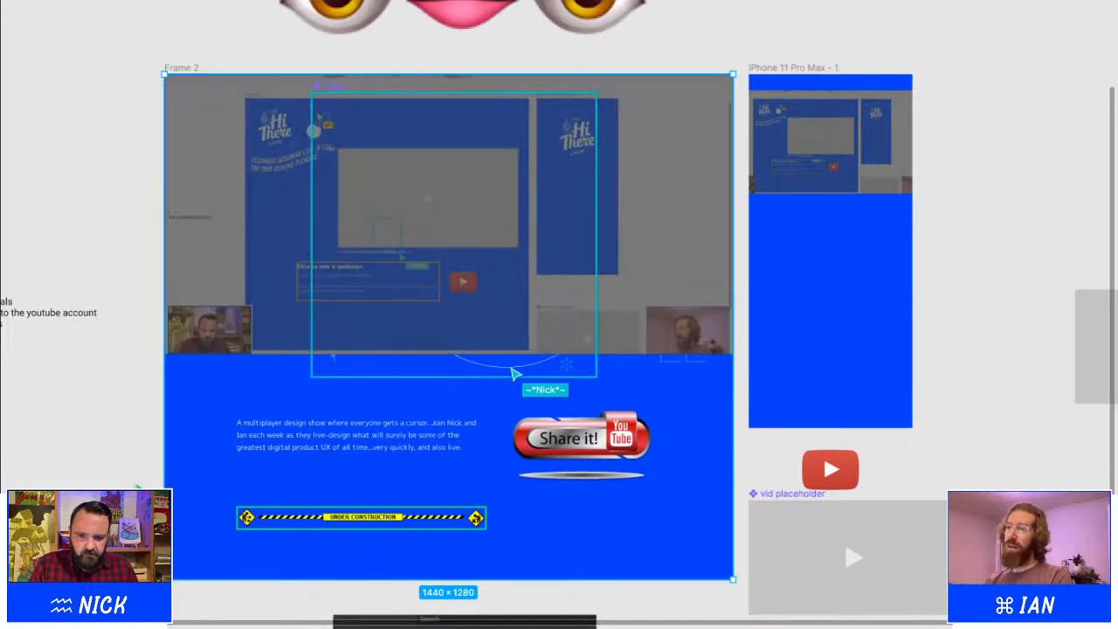
{"action": "key", "text": "Escape"}
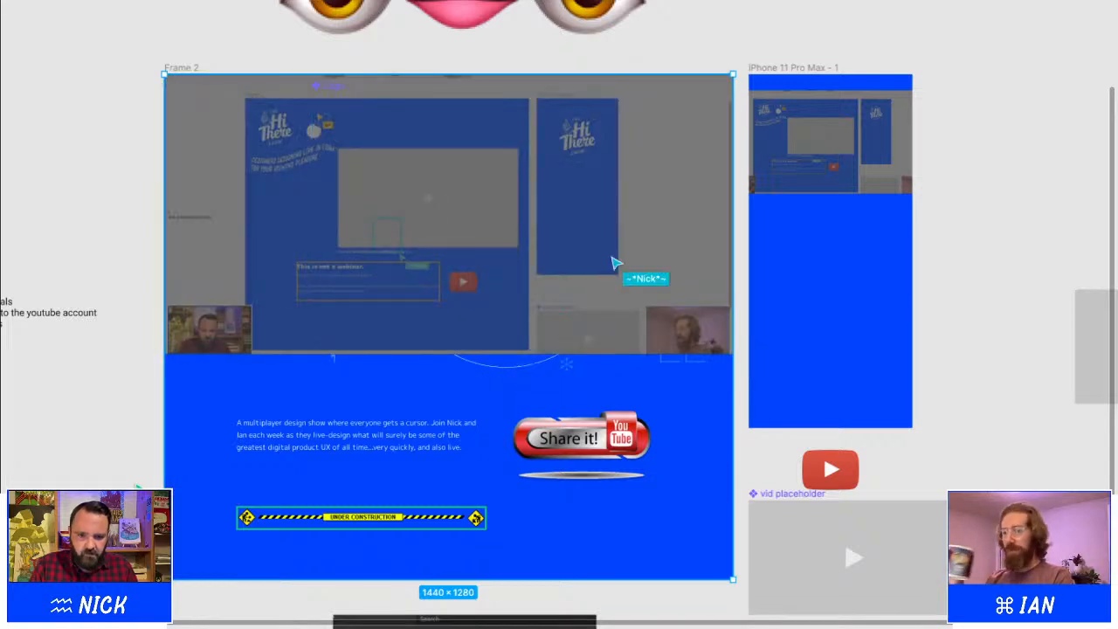
{"action": "key", "text": "ctrl+v"}
Delete the large logo artwork and the video screenshot from the desktop frame, undoing the removal of the frame's blue background
{"action": "left_click", "coordinate": [712, 204], "text": "shift"}
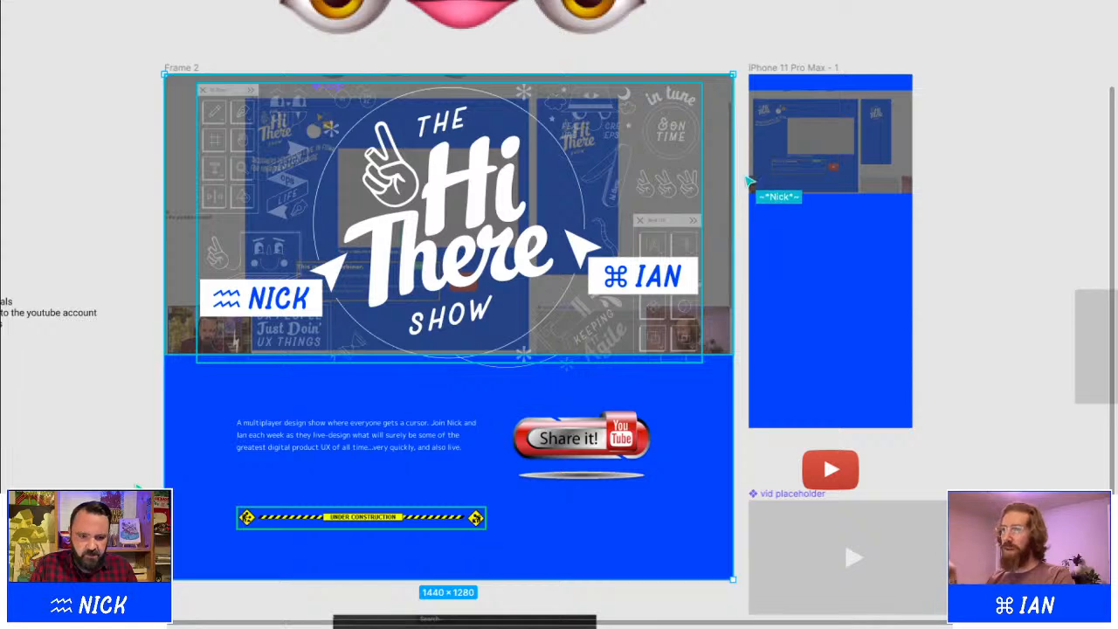
{"action": "left_click", "coordinate": [743, 88]}
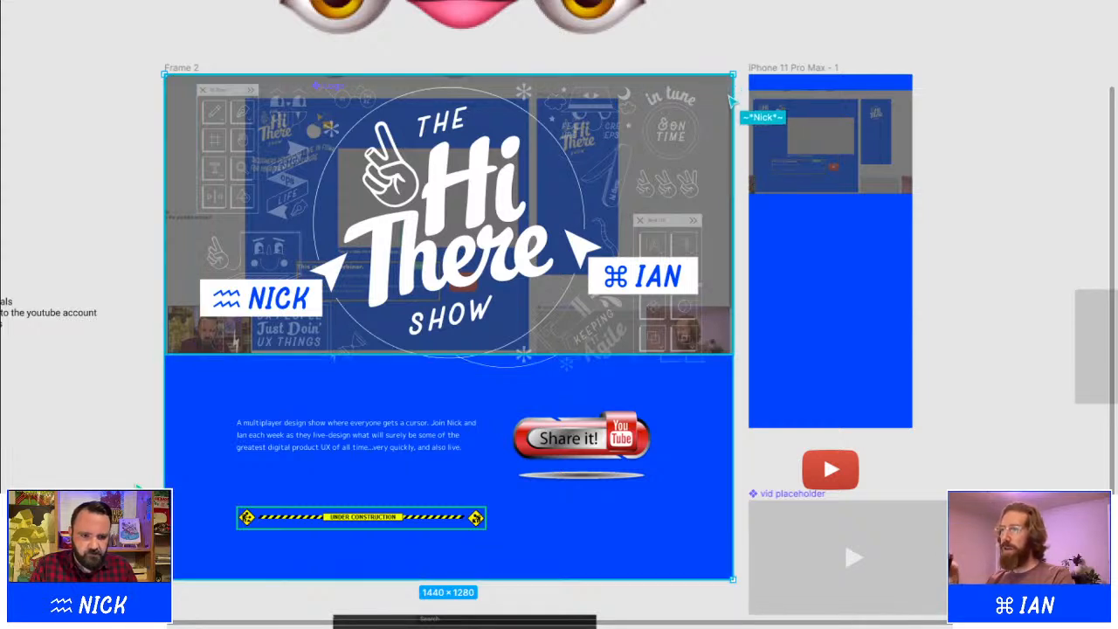
{"action": "key", "text": "Delete"}
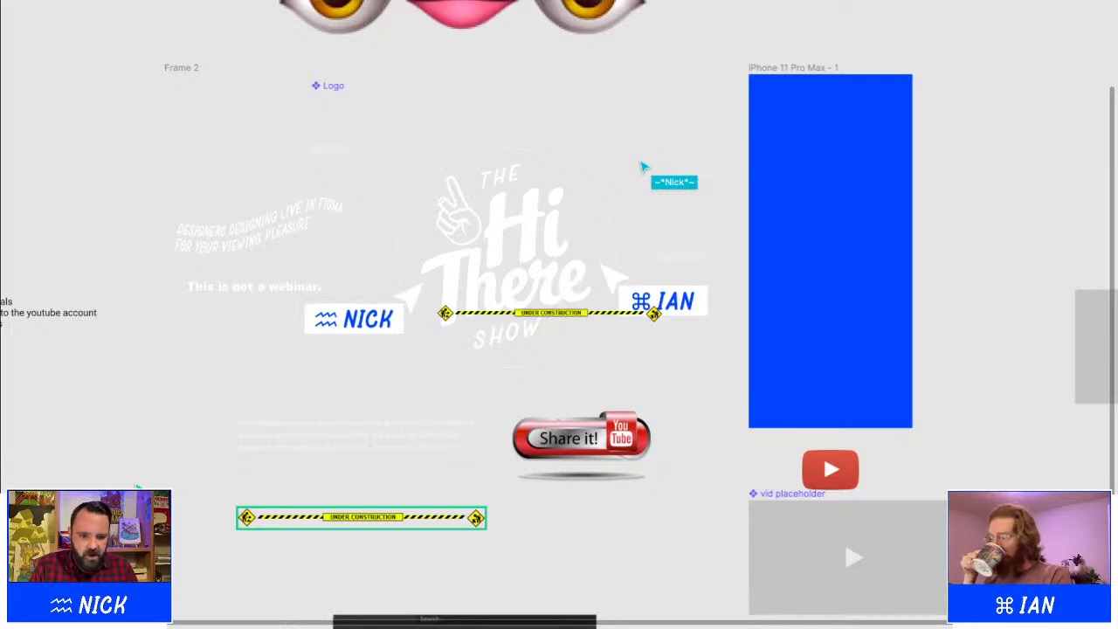
{"action": "key", "text": "ctrl+z"}
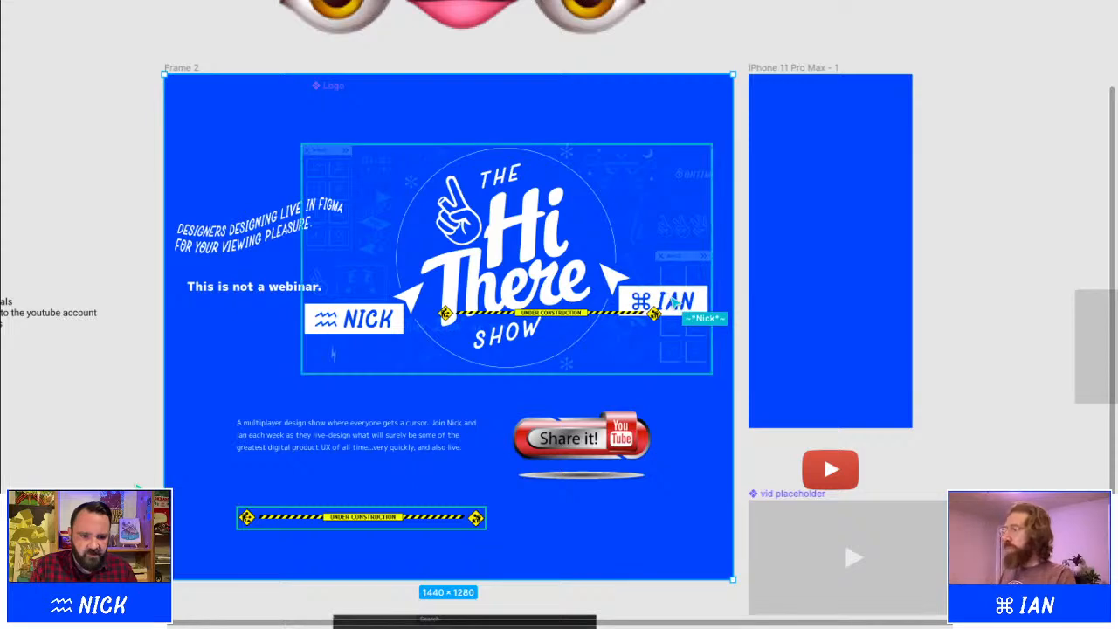
Delete the logo artwork and the construction banner over it, and move the tagline and "This is not a webinar." heading down by the body paragraph
{"action": "key", "text": "Delete"}
{"action": "left_click", "coordinate": [565, 314]}
{"action": "key", "text": "Delete"}
{"action": "left_click_drag", "start_coordinate": [246, 287], "coordinate": [300, 411]}
{"action": "left_click_drag", "start_coordinate": [237, 231], "coordinate": [298, 381]}
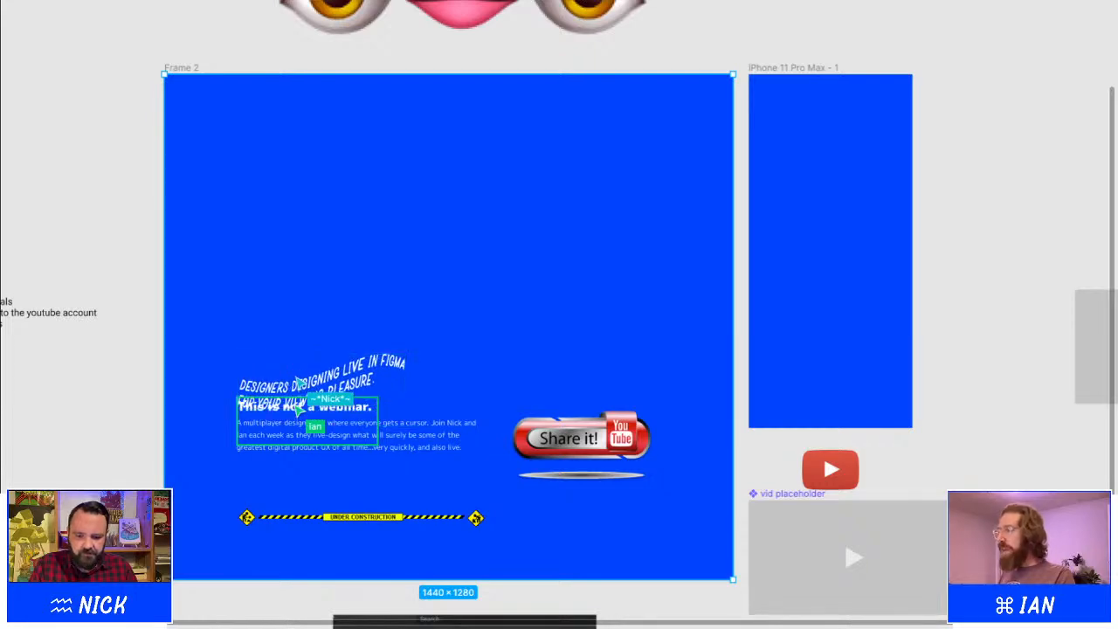
Paste the large logo artwork with its full-width video screenshot and position it across the top of the desktop frame
{"action": "key", "text": "ctrl+v"}
{"action": "left_click_drag", "start_coordinate": [515, 282], "coordinate": [516, 160]}
{"action": "left_click", "coordinate": [615, 71]}
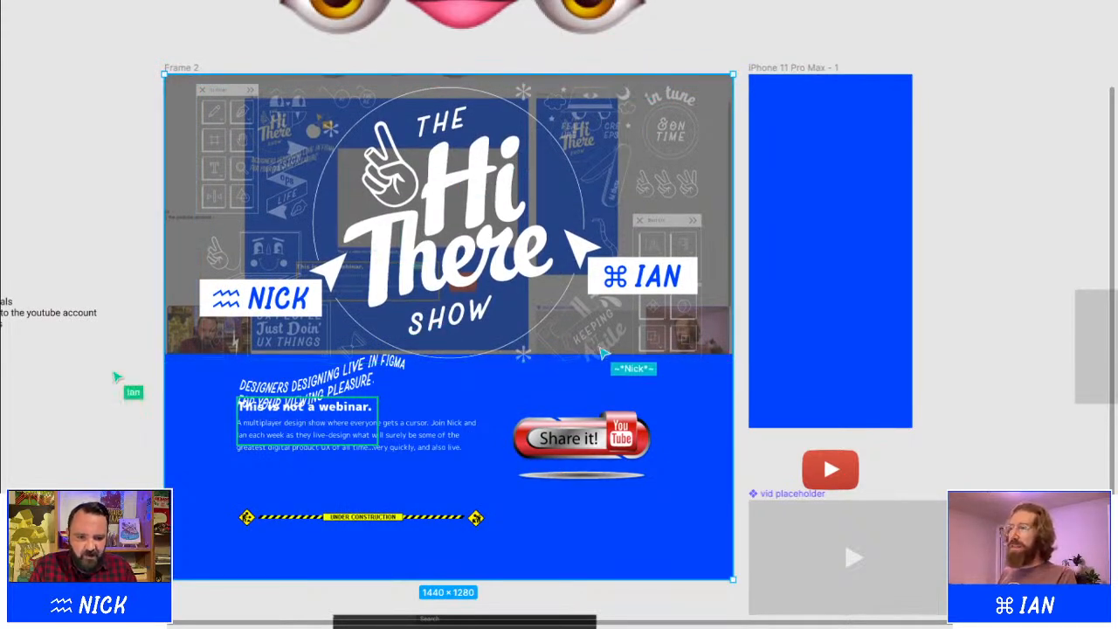
Try to shorten the full-width video screenshot by raising its lower edge, and undo the change
{"action": "left_click", "coordinate": [721, 330]}
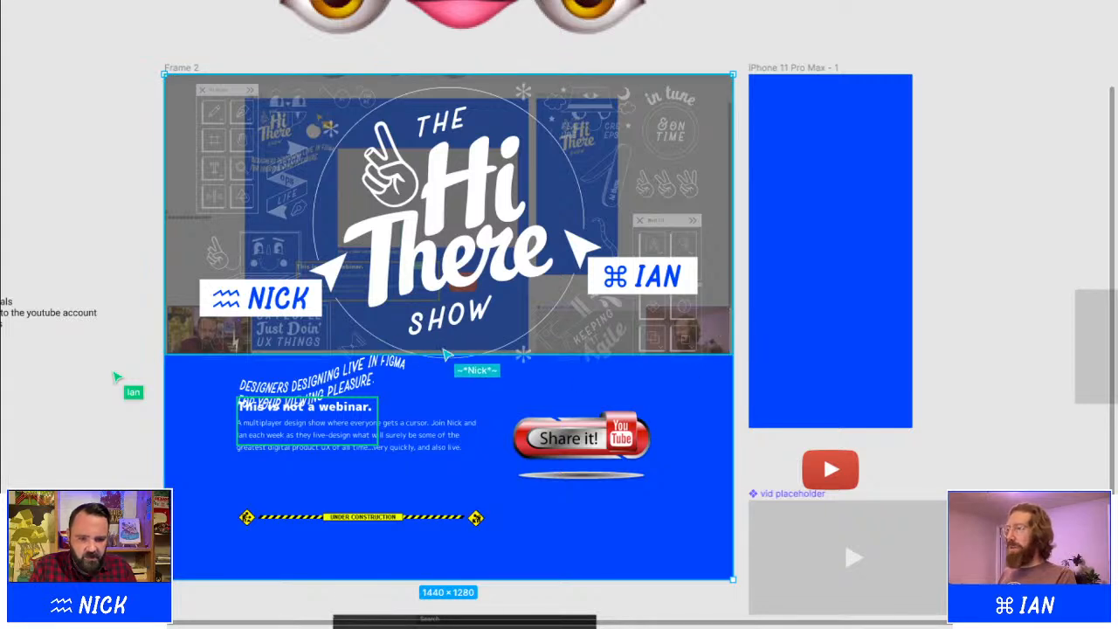
{"action": "left_click_drag", "start_coordinate": [445, 359], "coordinate": [594, 333]}
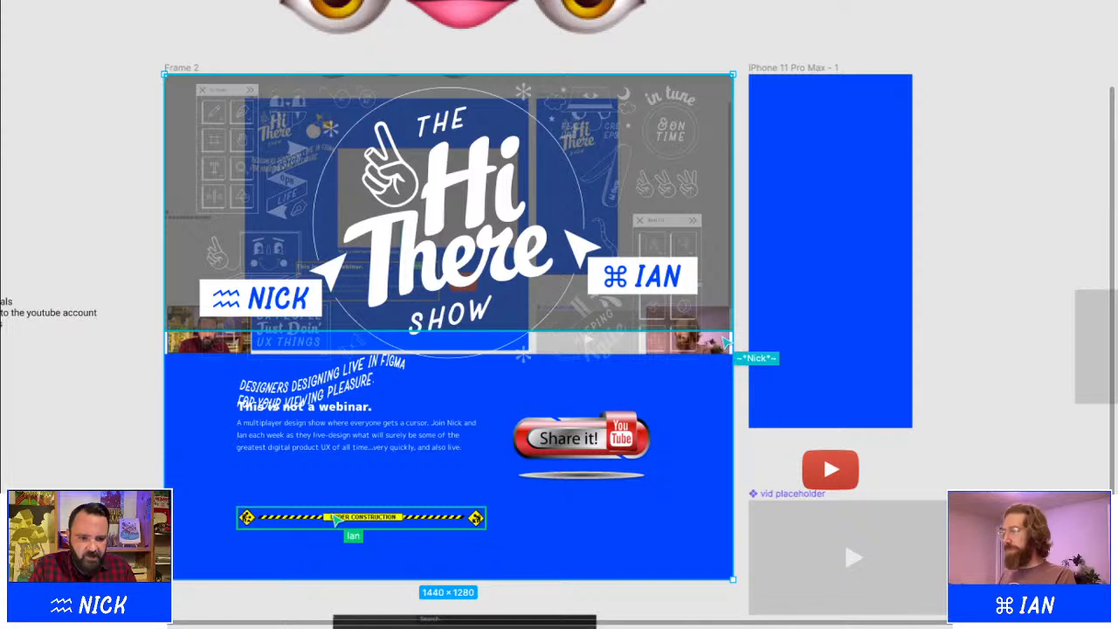
{"action": "key", "text": "ctrl+z"}
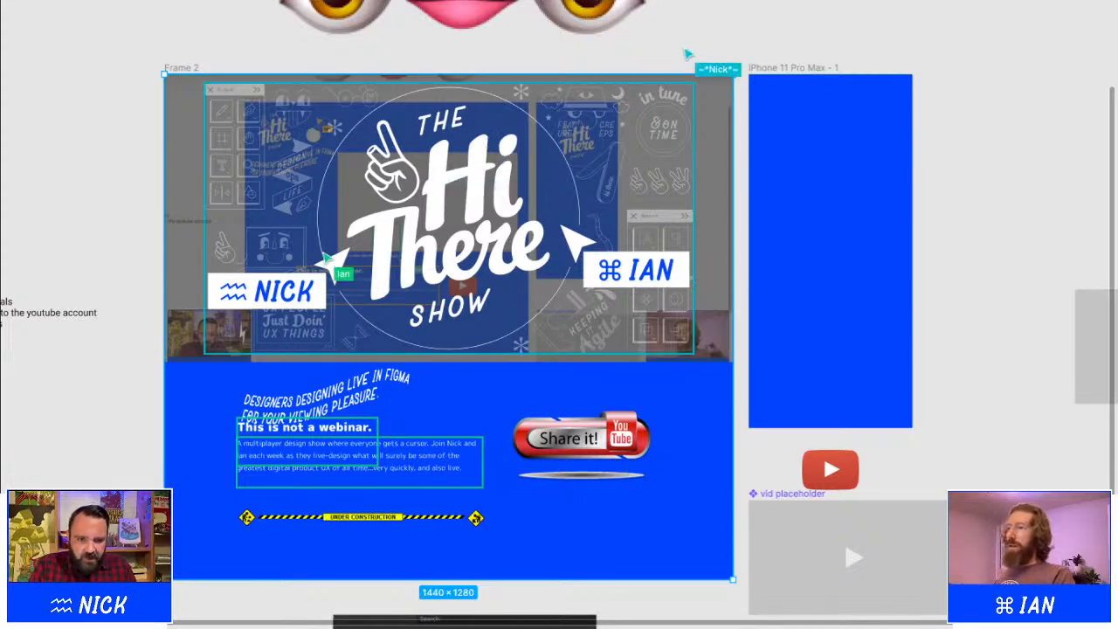
{"action": "scroll", "coordinate": [700, 359], "scroll_direction": "down", "scroll_amount": 3}
{"action": "scroll", "coordinate": [559, 315], "scroll_direction": "right", "scroll_amount": 1}
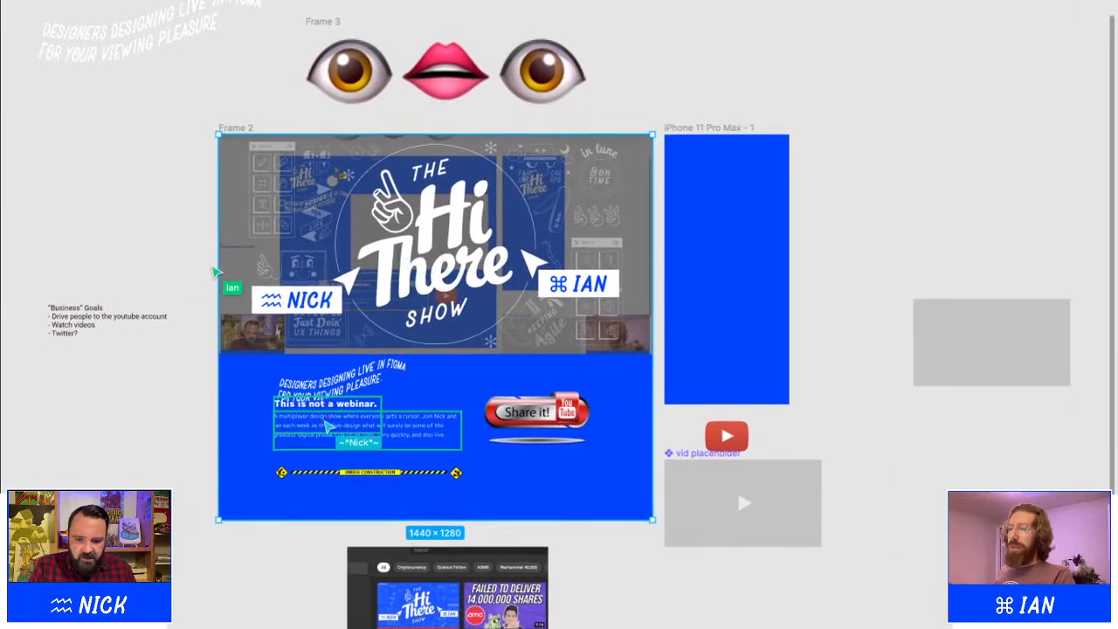
{"action": "scroll", "coordinate": [703, 366], "scroll_direction": "up", "scroll_amount": 2}
{"action": "scroll", "coordinate": [703, 367], "scroll_direction": "up", "scroll_amount": 1}
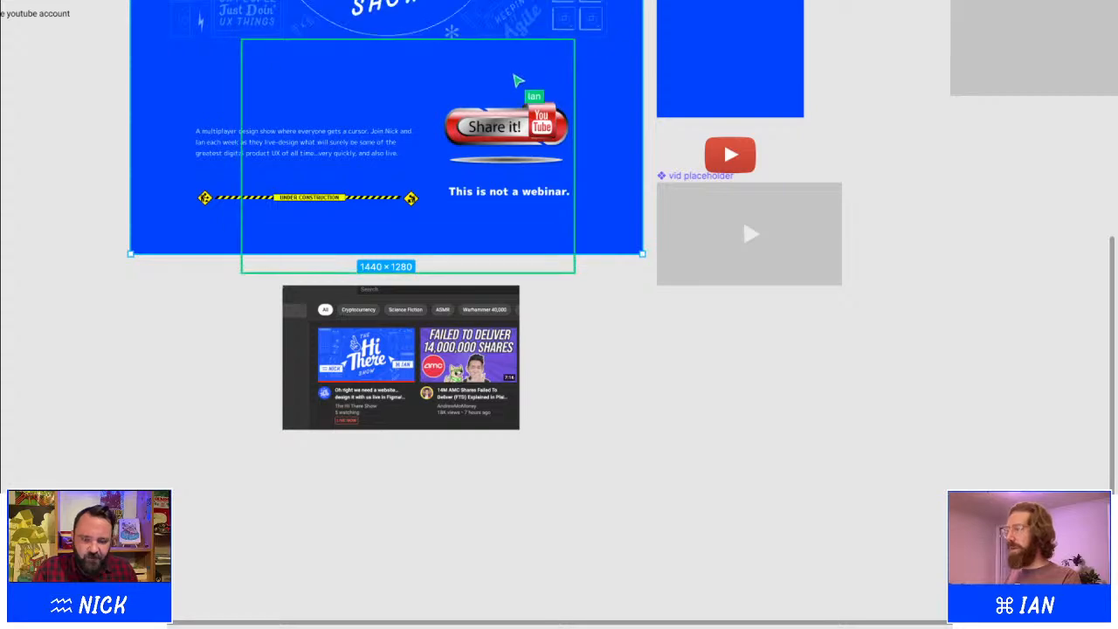
Examine the photo of a foot and knife cutting a carrot, both over the desktop frame and beside it
{"action": "scroll", "coordinate": [365, 191], "scroll_direction": "up", "scroll_amount": 5}
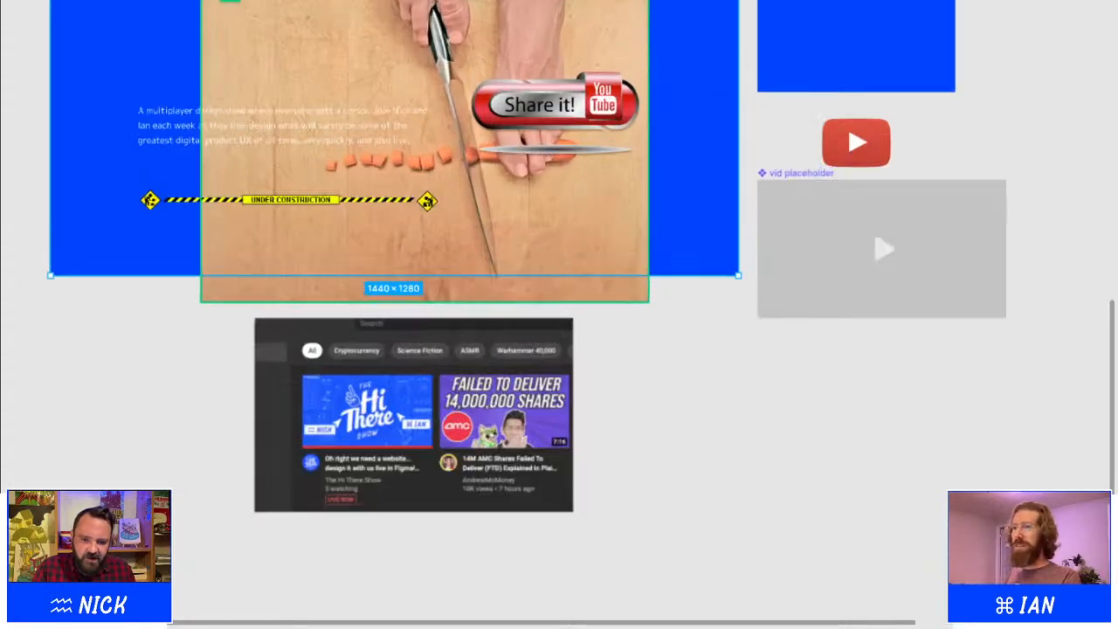
{"action": "scroll", "coordinate": [516, 244], "scroll_direction": "up", "scroll_amount": 3}
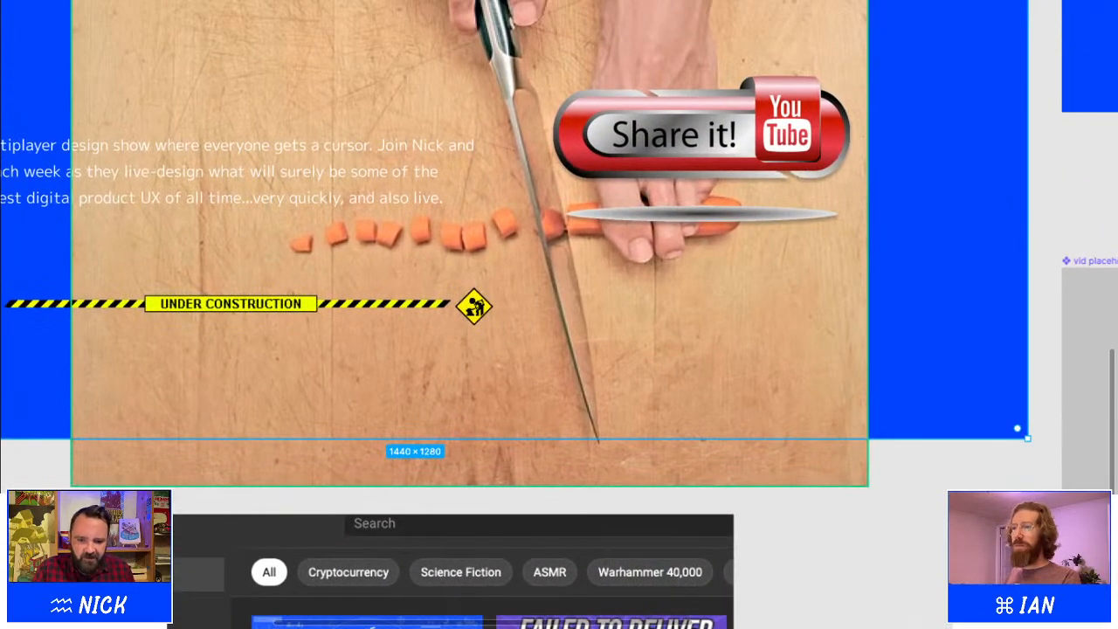
{"action": "scroll", "coordinate": [559, 262], "scroll_direction": "up", "scroll_amount": 3}
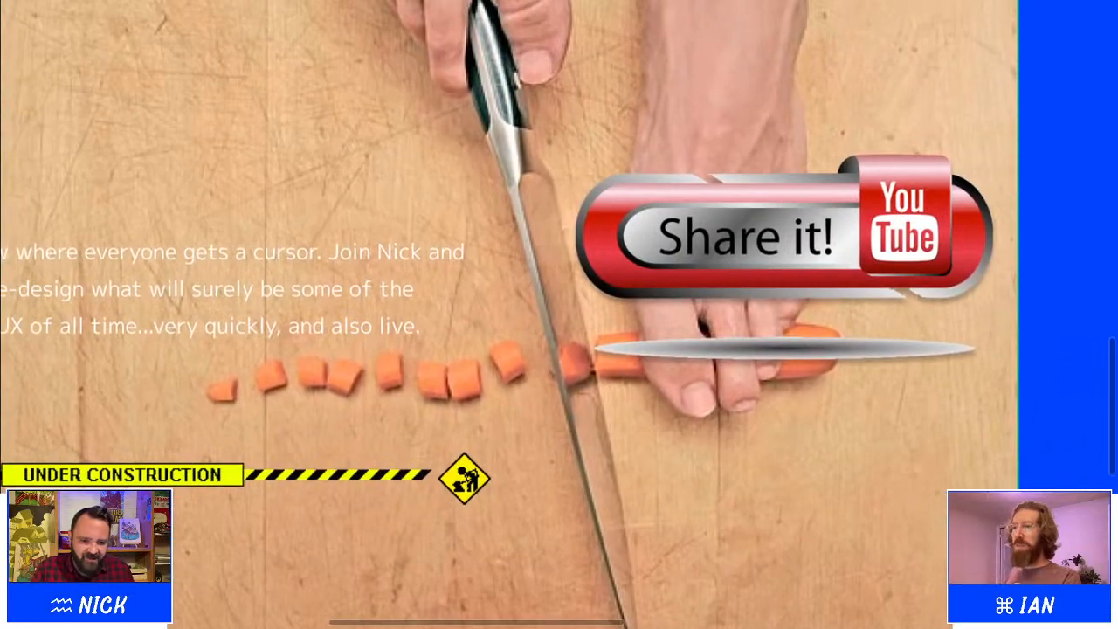
{"action": "scroll", "coordinate": [369, 192], "scroll_direction": "down", "scroll_amount": 2}
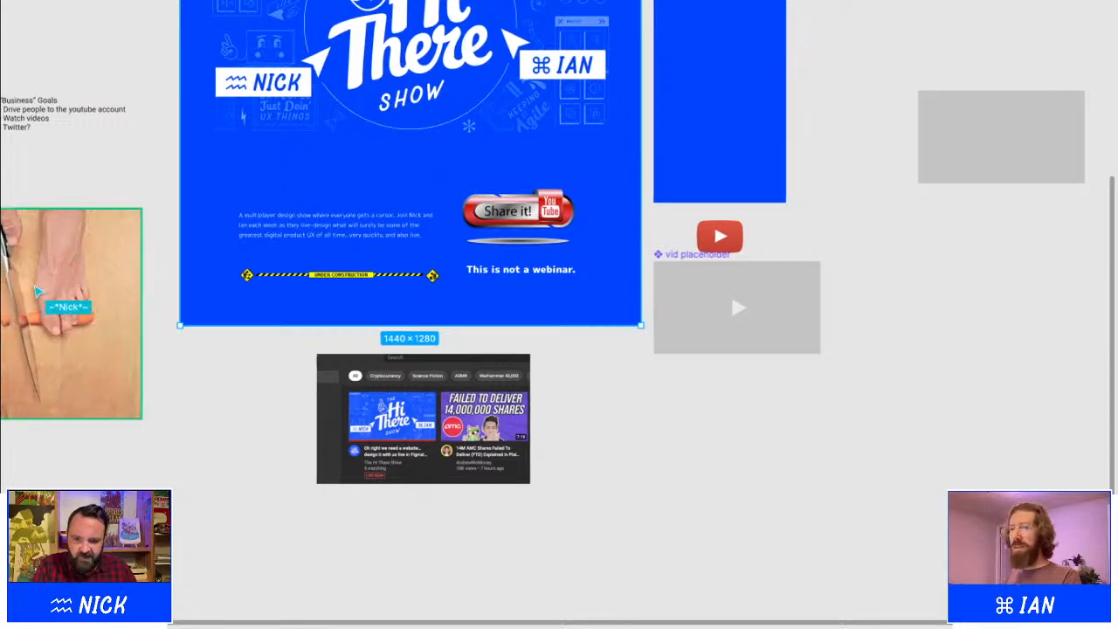
{"action": "scroll", "coordinate": [559, 315], "scroll_direction": "left", "scroll_amount": 6}
{"action": "scroll", "coordinate": [518, 295], "scroll_direction": "up", "scroll_amount": 5}
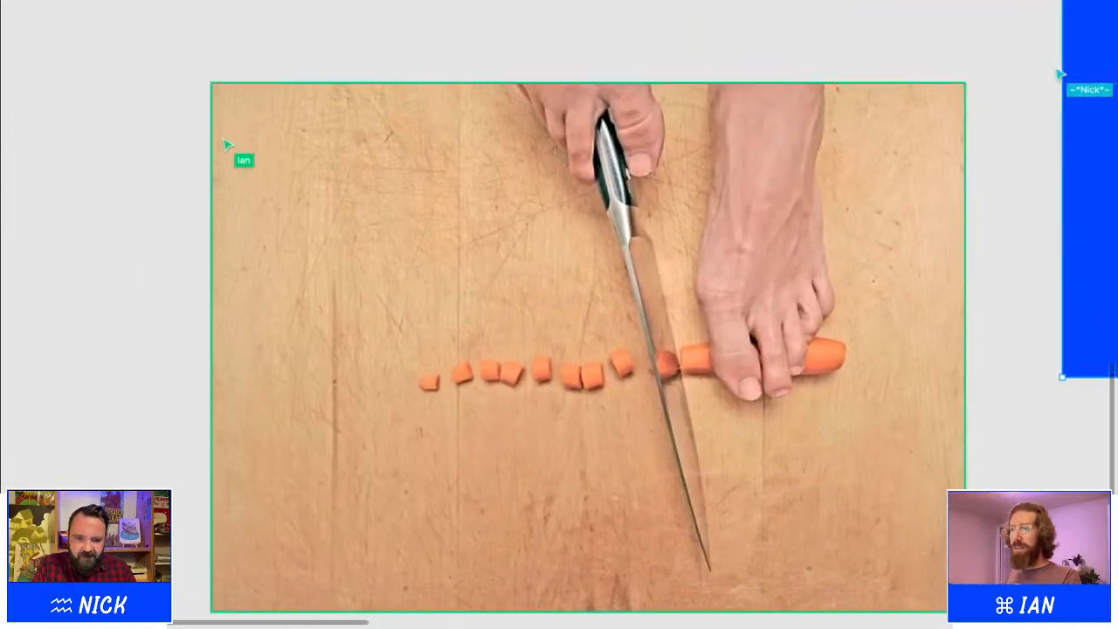
{"action": "scroll", "coordinate": [518, 295], "scroll_direction": "right", "scroll_amount": 1}
{"action": "scroll", "coordinate": [518, 296], "scroll_direction": "down", "scroll_amount": 1}
{"action": "scroll", "coordinate": [454, 280], "scroll_direction": "up", "scroll_amount": 3}
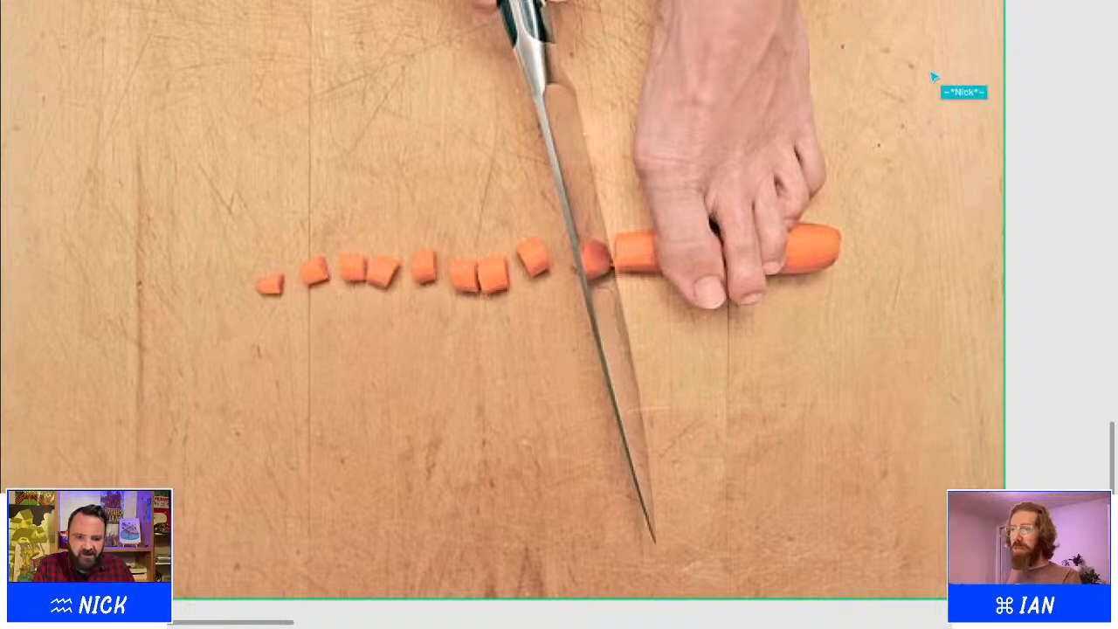
{"action": "scroll", "coordinate": [454, 279], "scroll_direction": "up", "scroll_amount": 1}
{"action": "scroll", "coordinate": [454, 280], "scroll_direction": "down", "scroll_amount": 4}
{"action": "scroll", "coordinate": [455, 280], "scroll_direction": "down", "scroll_amount": 1}
{"action": "scroll", "coordinate": [454, 279], "scroll_direction": "up", "scroll_amount": 1}
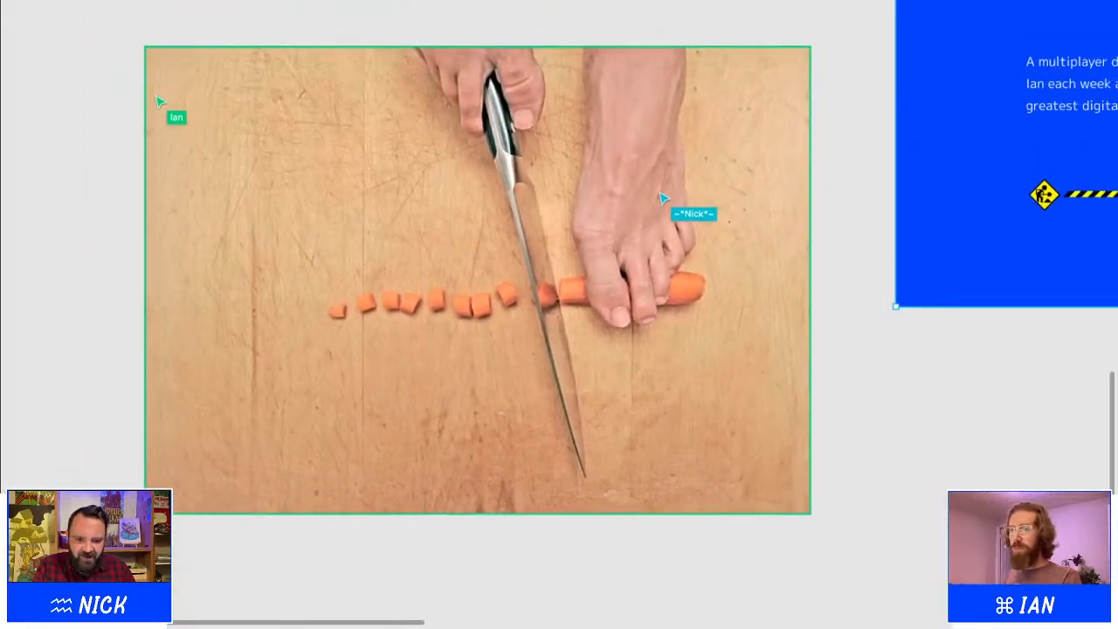
{"action": "scroll", "coordinate": [460, 284], "scroll_direction": "down", "scroll_amount": 4}
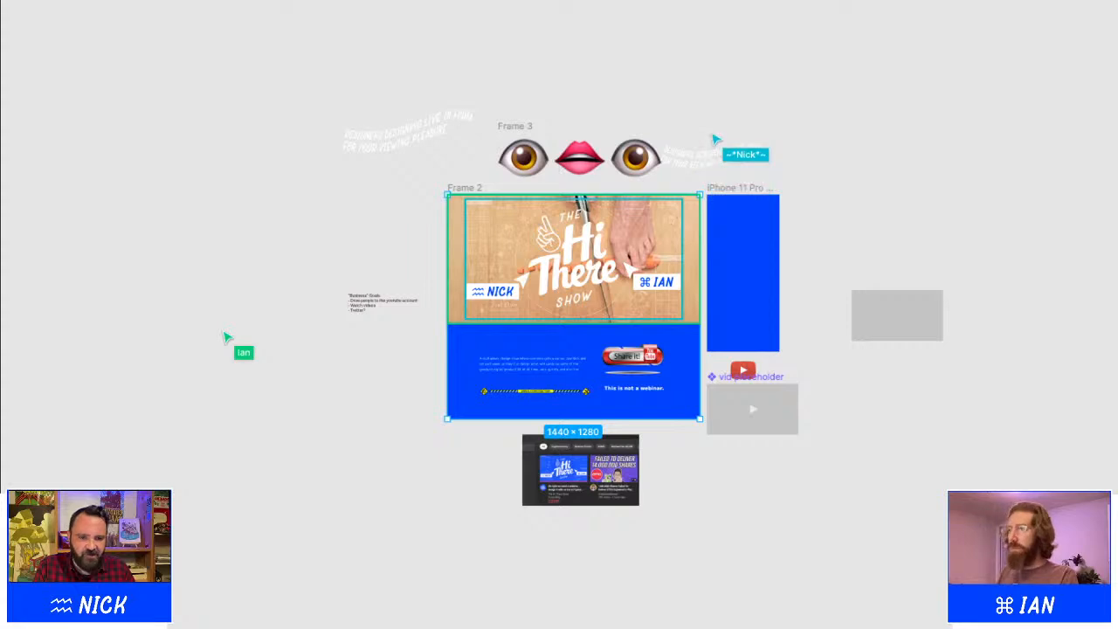
Stop observing the collaborator's view and hide the interface around the canvas
{"action": "key", "text": "ctrl+backslash"}
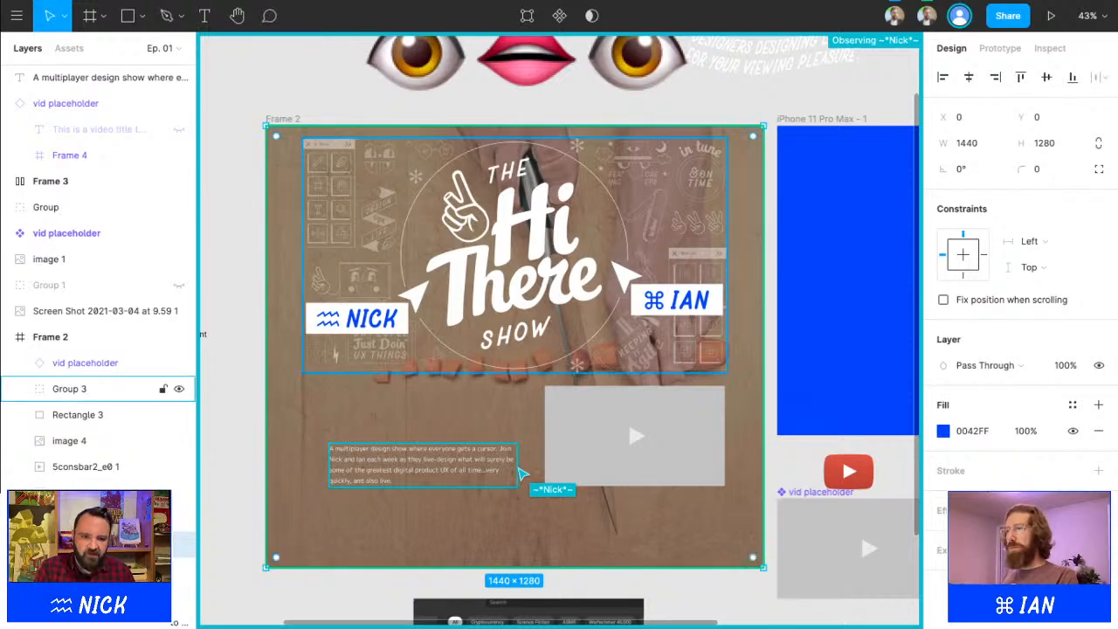
{"action": "key", "text": "Escape"}
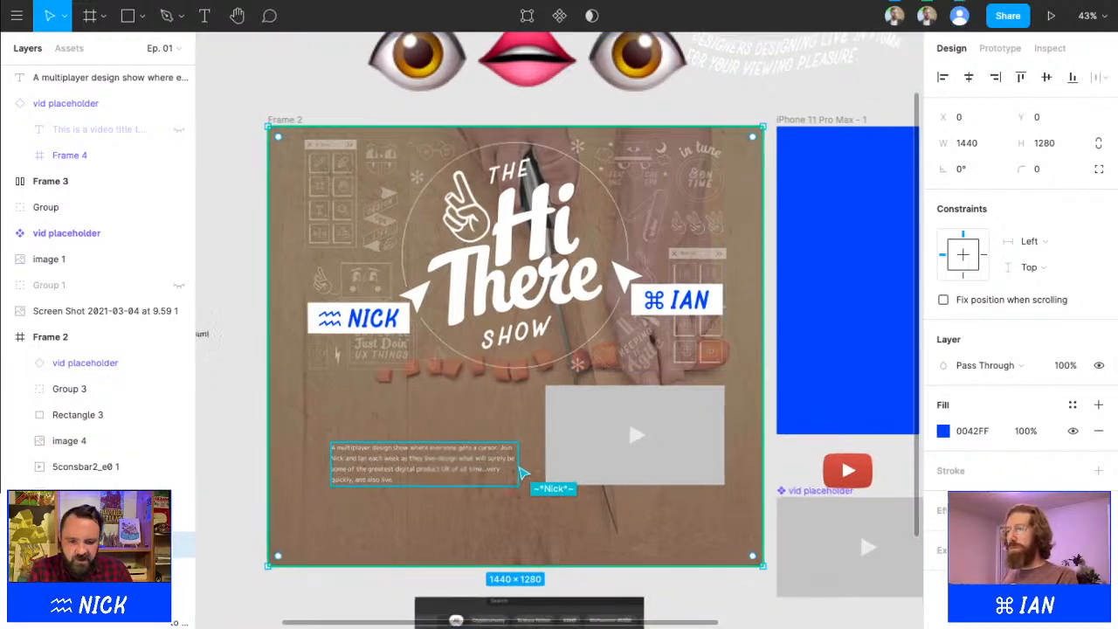
{"action": "scroll", "coordinate": [748, 242], "scroll_direction": "down", "scroll_amount": 3}
{"action": "scroll", "coordinate": [748, 242], "scroll_direction": "right", "scroll_amount": 1}
{"action": "key", "text": "ctrl+backslash"}
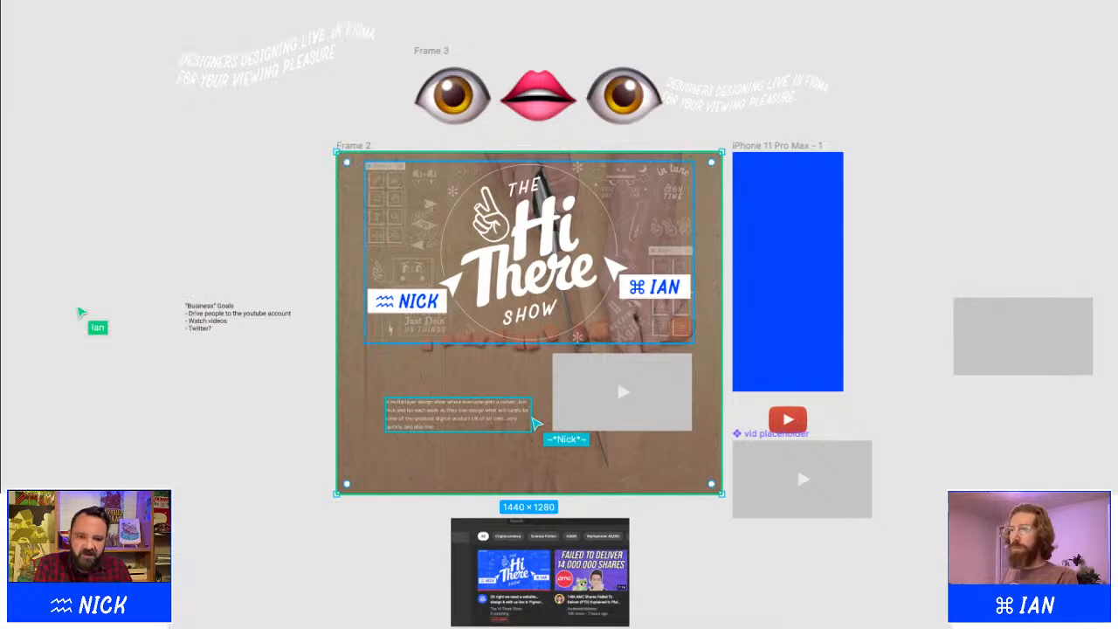
Lower the video placeholder in the desktop frame slightly to line it up with the "This is not a webinar." heading
{"action": "scroll", "coordinate": [559, 314], "scroll_direction": "right", "scroll_amount": 2}
{"action": "scroll", "coordinate": [559, 315], "scroll_direction": "up", "scroll_amount": 1}
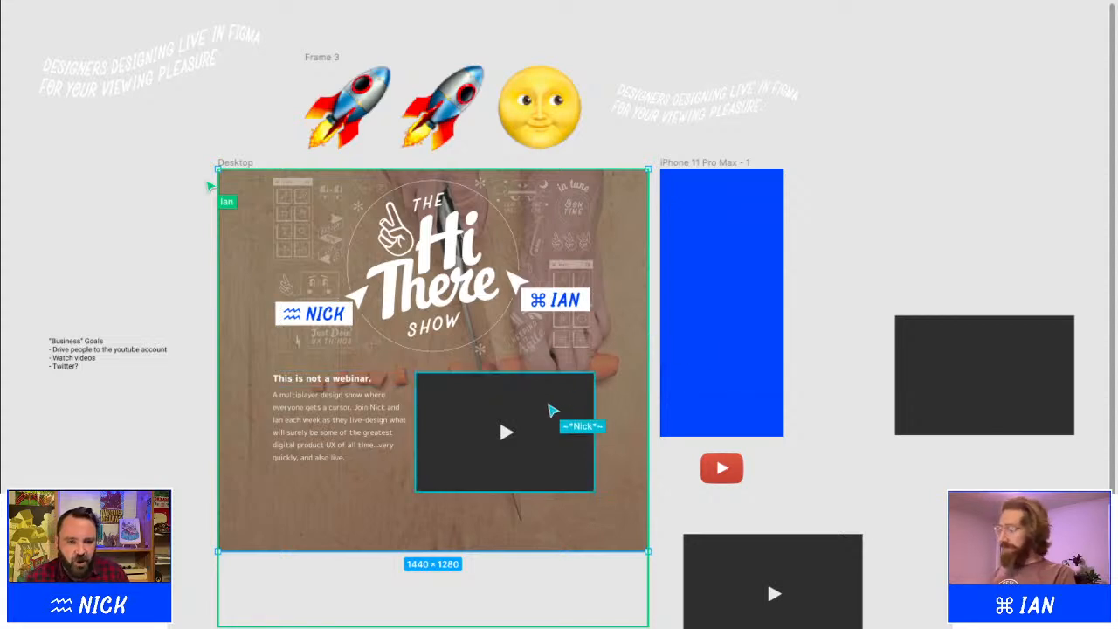
{"action": "left_click_drag", "start_coordinate": [553, 409], "coordinate": [552, 414]}
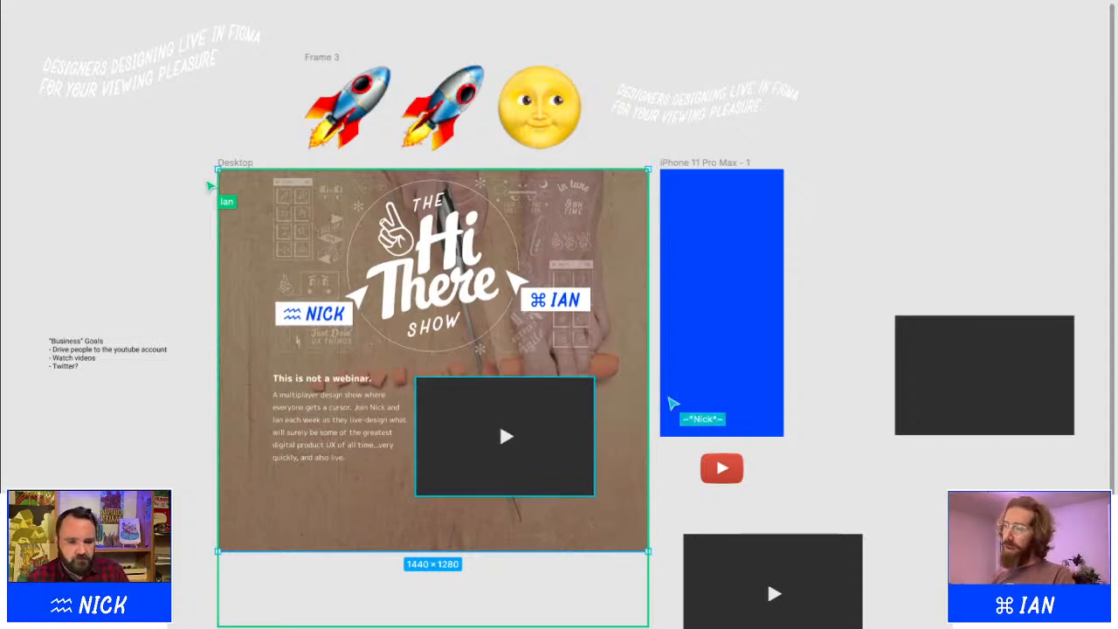
Try placing the red YouTube icon over the lower corner of the desktop frame's video placeholder, and undo the move
{"action": "left_click", "coordinate": [704, 478]}
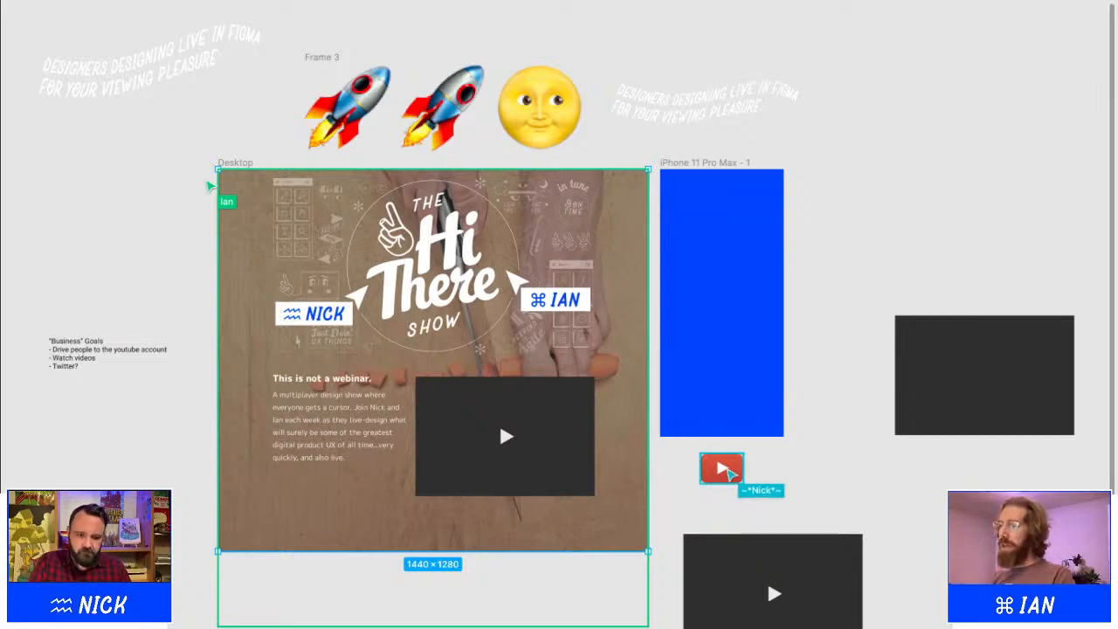
{"action": "left_click_drag", "start_coordinate": [704, 479], "coordinate": [420, 471]}
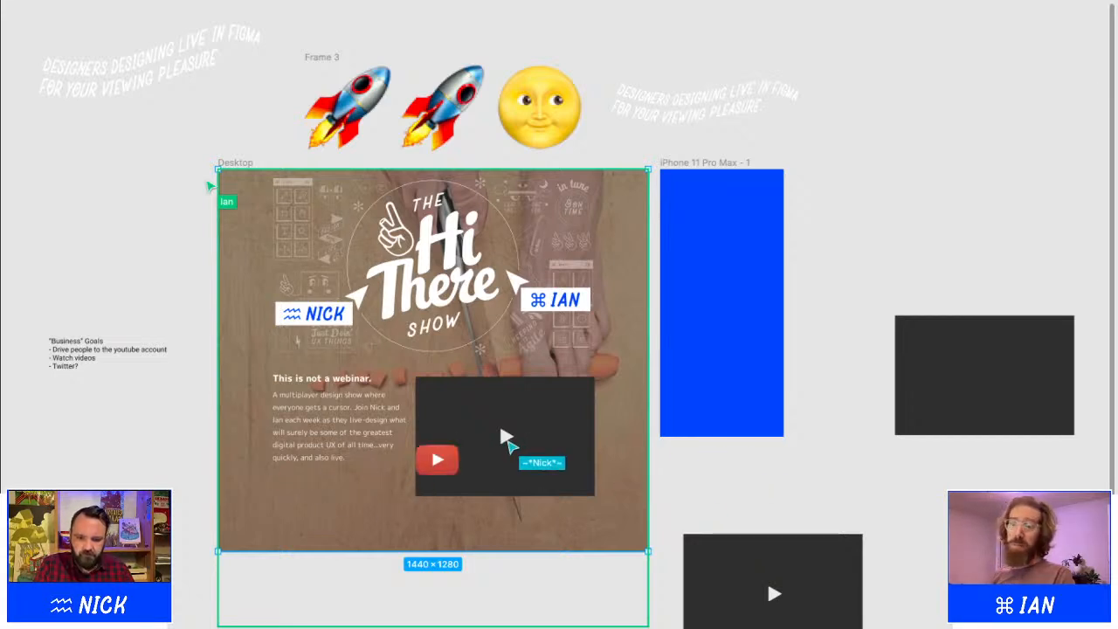
{"action": "key", "text": "ctrl+z"}
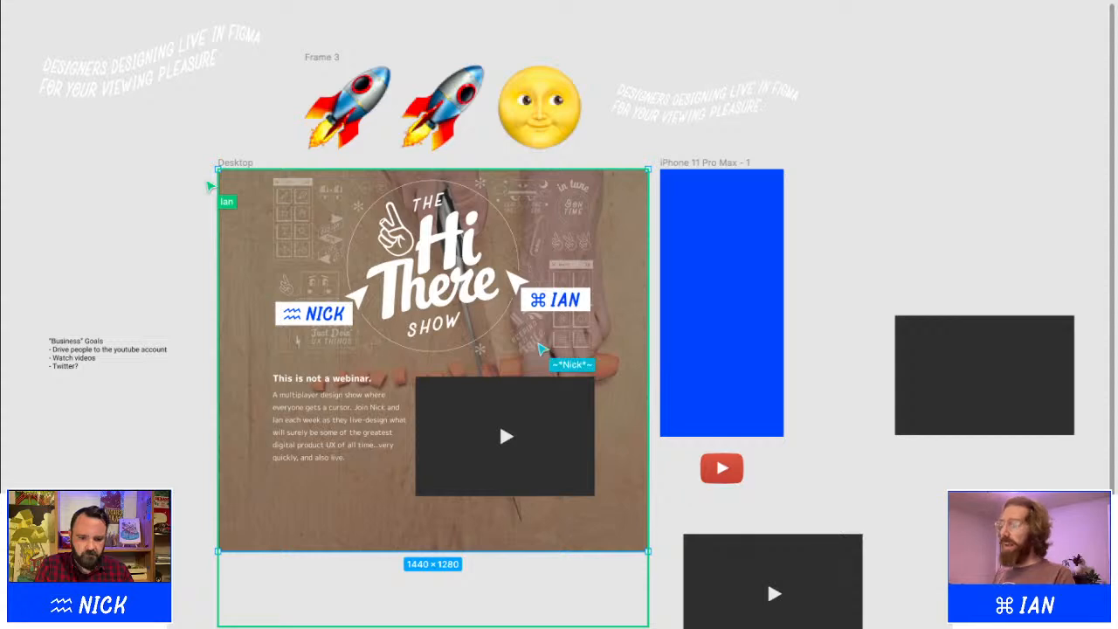
{"action": "left_click_drag", "start_coordinate": [503, 296], "coordinate": [1114, 621]}
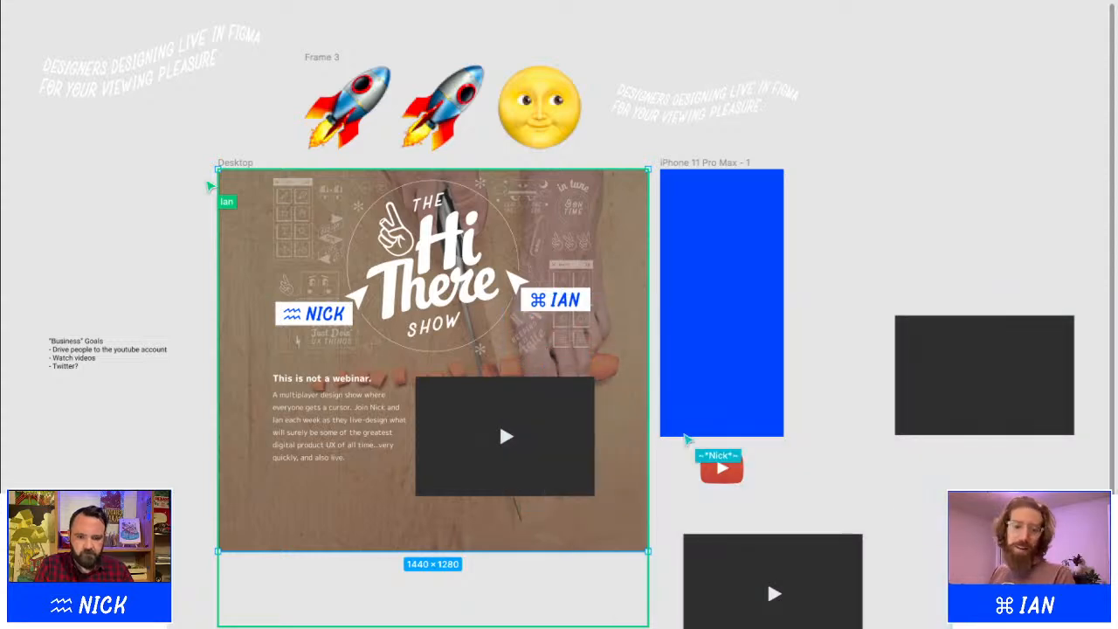
Recolor the overlay on the desktop frame with the phone frame's sampled blue, and make it opaque over the photo
{"action": "left_click", "coordinate": [648, 279]}
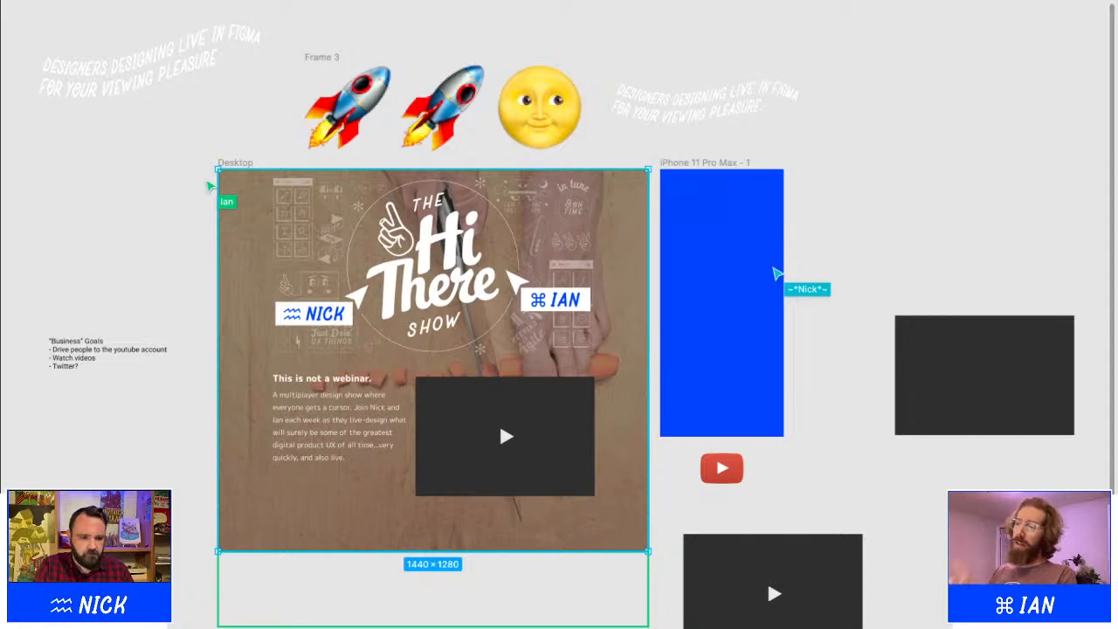
{"action": "key", "text": "i"}
{"action": "left_click", "coordinate": [718, 200]}
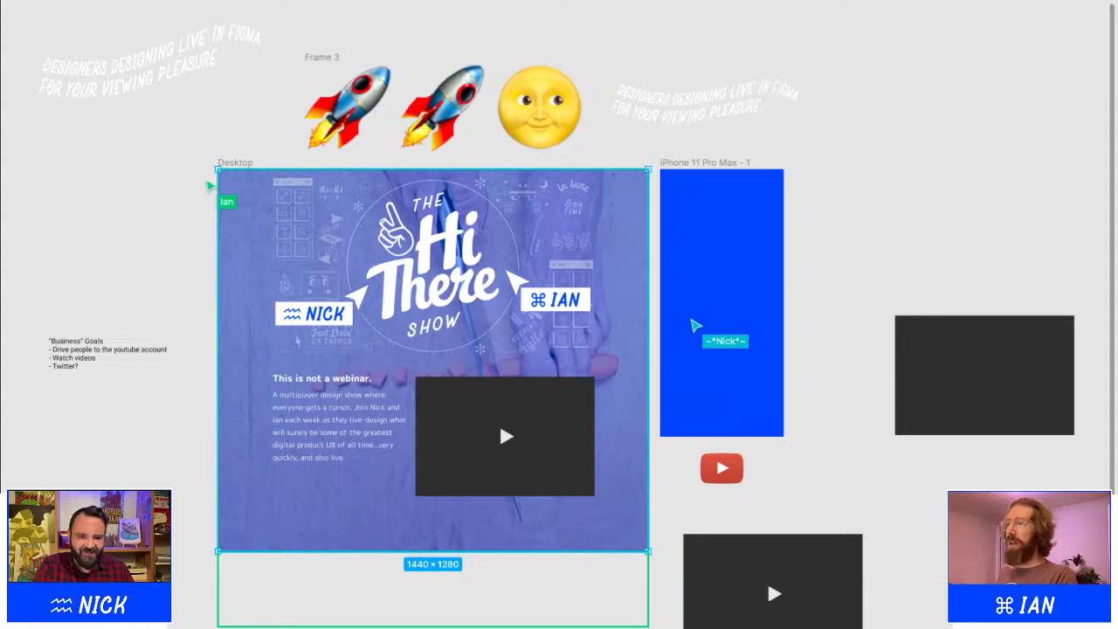
{"action": "key", "text": "super+z"}
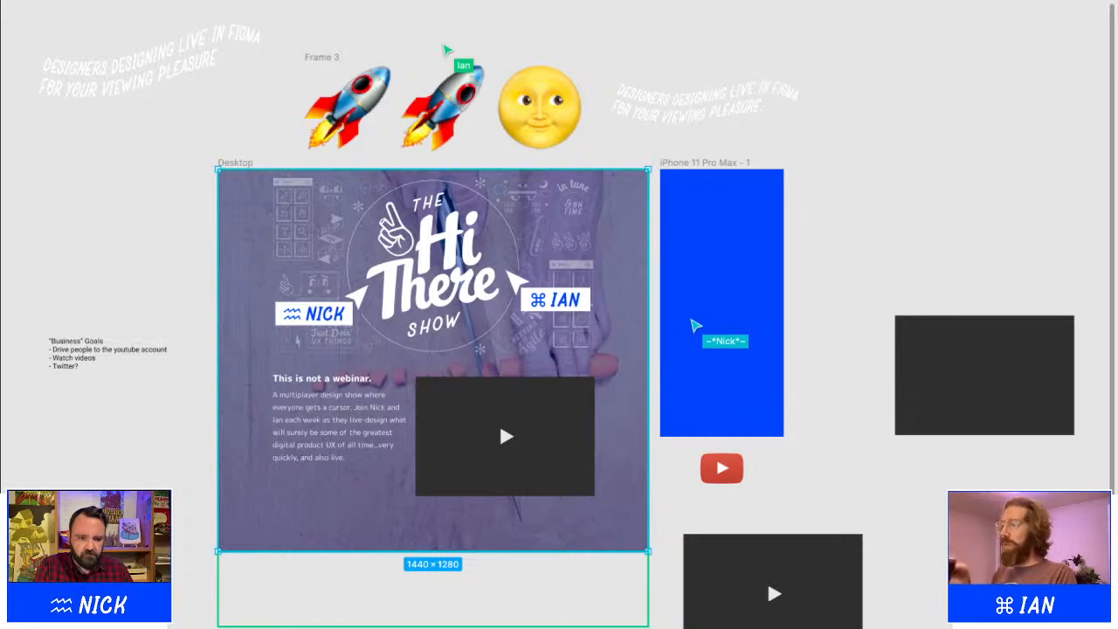
{"action": "key", "text": "i"}
{"action": "left_click", "coordinate": [716, 211]}
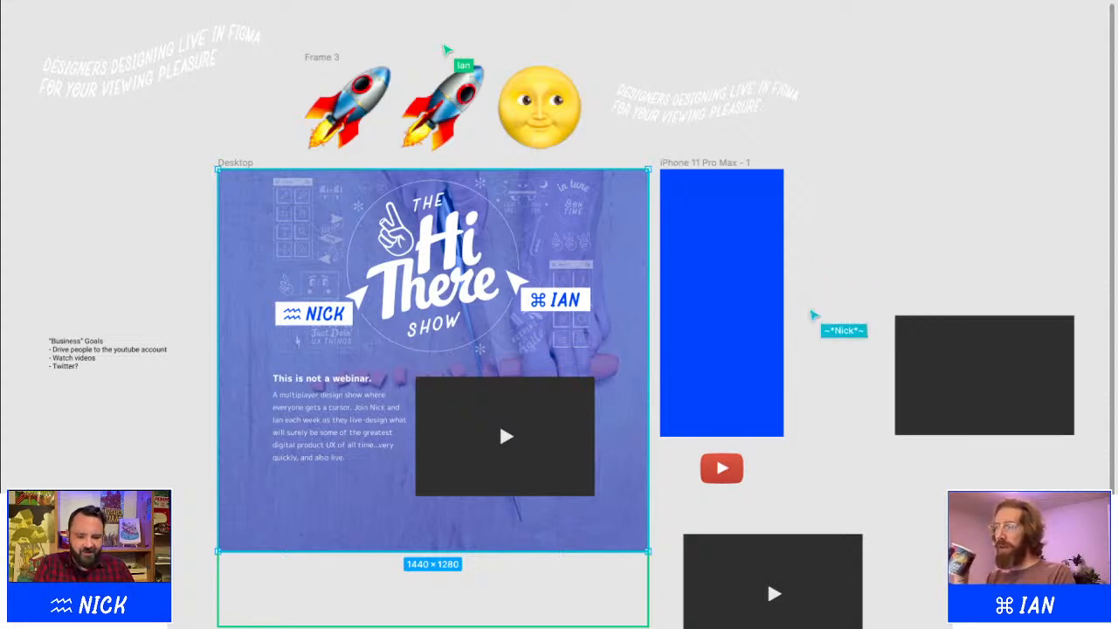
{"action": "key", "text": "Return"}
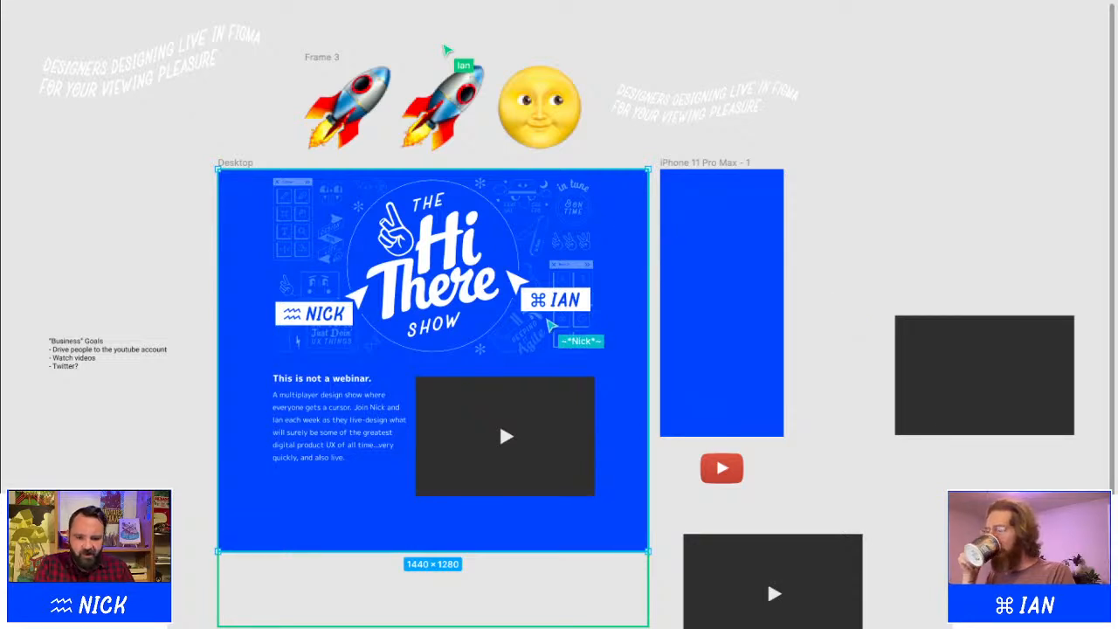
Enlarge the logo artwork in the desktop frame slightly and shift it down from the frame's upper edge
{"action": "left_click", "coordinate": [354, 400]}
{"action": "left_click", "coordinate": [419, 305]}
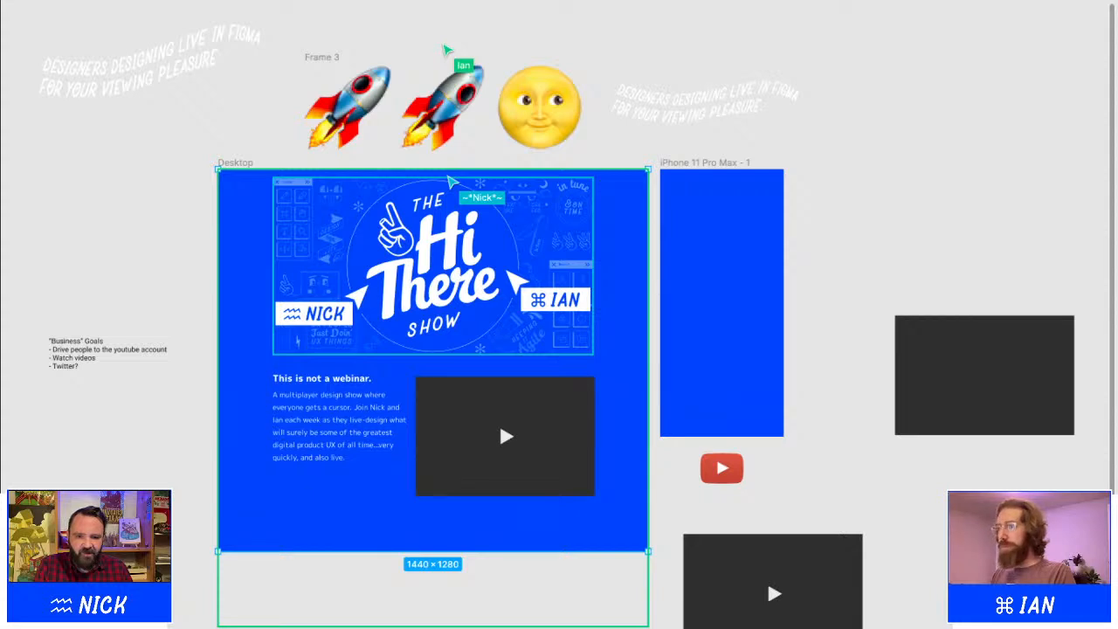
{"action": "left_click_drag", "start_coordinate": [447, 174], "coordinate": [448, 171]}
{"action": "key", "text": "shift+Down"}
{"action": "key", "text": "shift+Down"}
{"action": "key", "text": "shift+Down"}
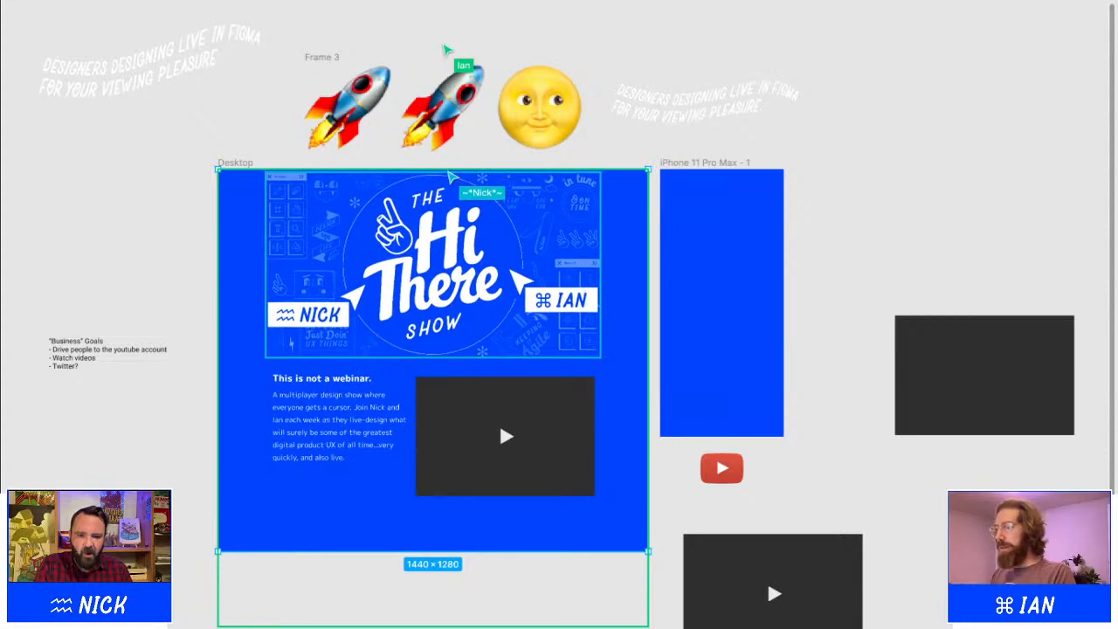
Shift the desktop frame's video placeholder slightly right to align its outer edge with the logo artwork's edge
{"action": "left_click", "coordinate": [628, 334]}
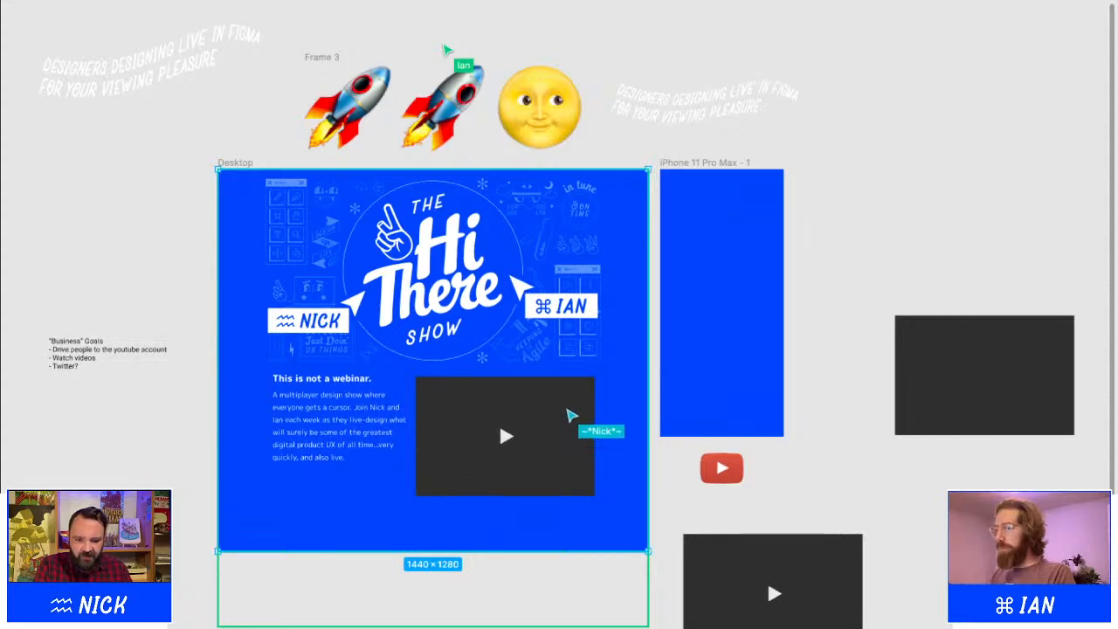
{"action": "left_click", "coordinate": [587, 389]}
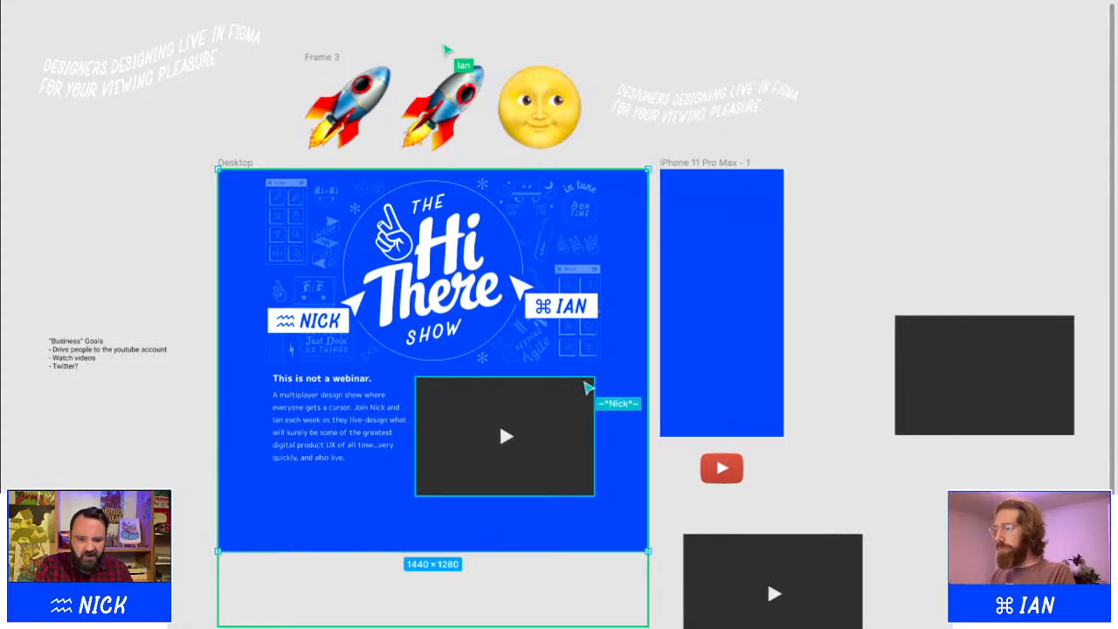
{"action": "left_click_drag", "start_coordinate": [582, 393], "coordinate": [590, 395]}
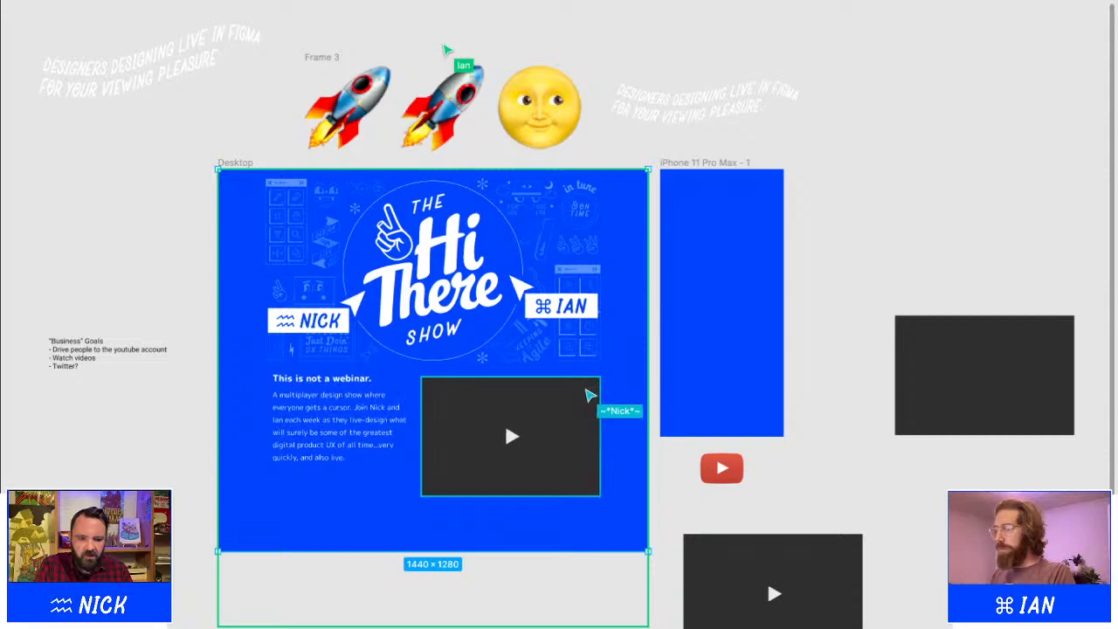
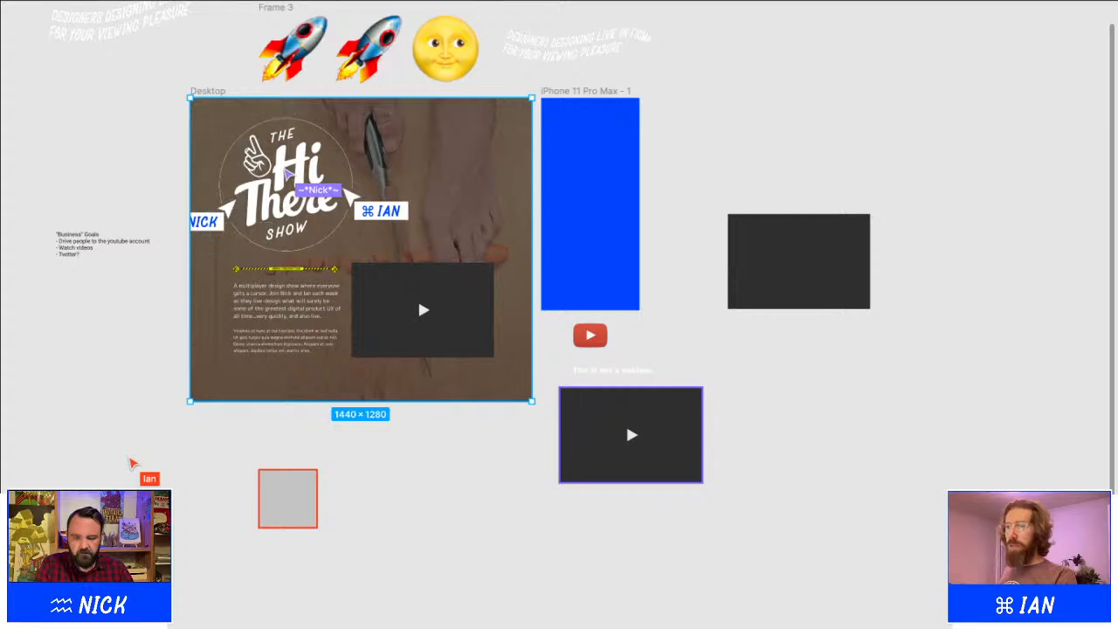
Move the YouTube and Twitter placeholder boxes into the desktop frame, beneath the show description
{"action": "scroll", "coordinate": [542, 332], "scroll_direction": "down", "scroll_amount": 1}
{"action": "scroll", "coordinate": [542, 323], "scroll_direction": "up", "scroll_amount": 1}
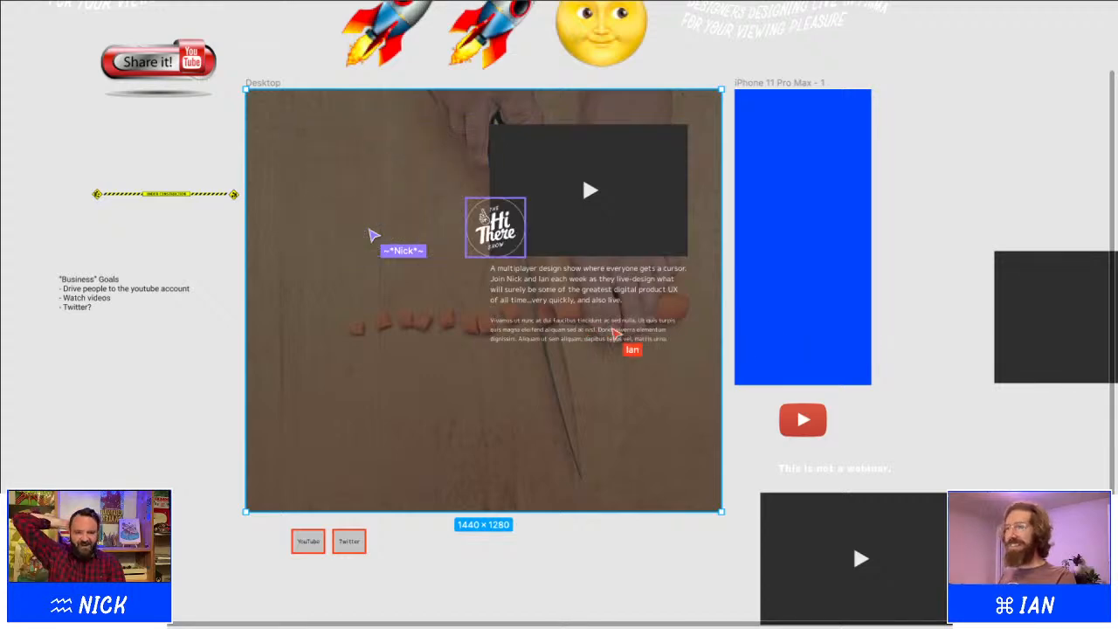
{"action": "scroll", "coordinate": [622, 431], "scroll_direction": "up", "scroll_amount": 2}
{"action": "scroll", "coordinate": [621, 431], "scroll_direction": "right", "scroll_amount": 1}
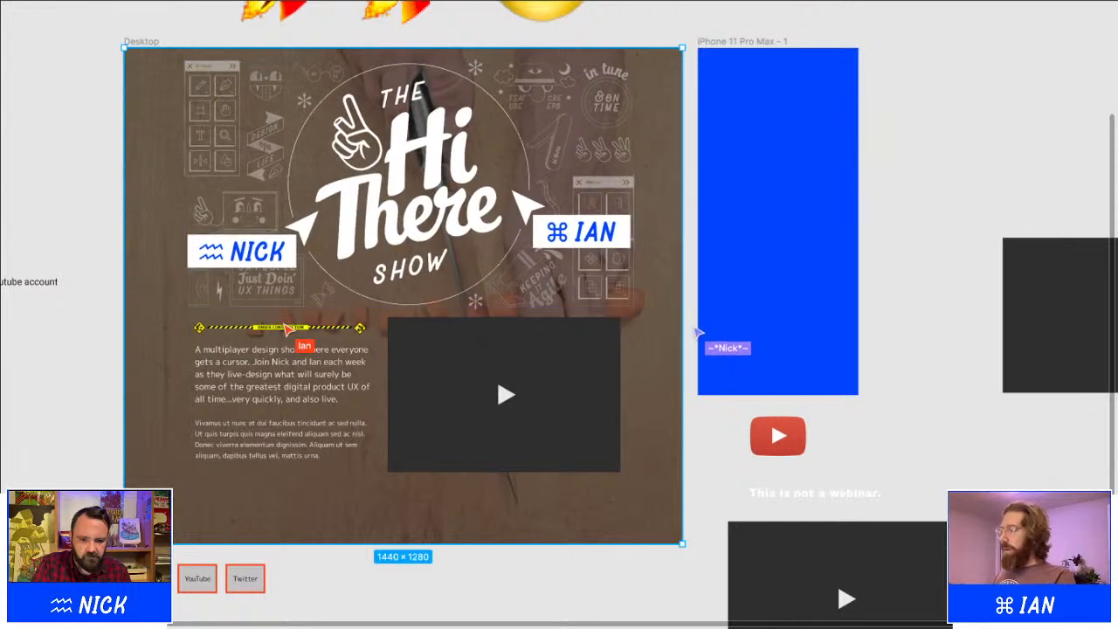
{"action": "left_click_drag", "start_coordinate": [242, 588], "coordinate": [273, 499]}
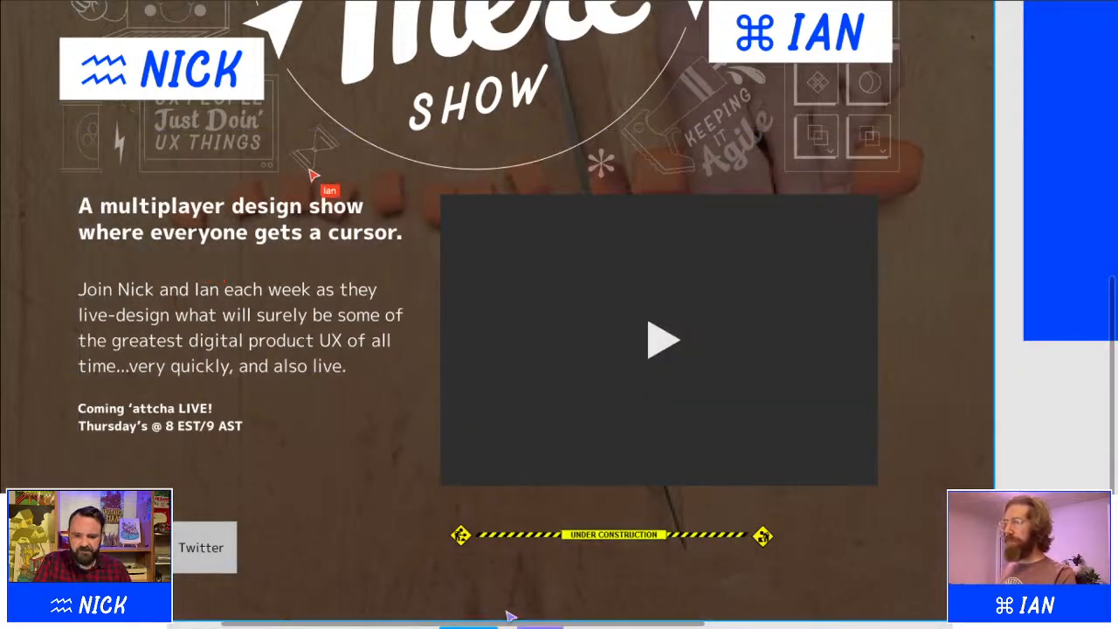
Examine the desktop frame's heading, description, live schedule and link boxes against its hero artwork and video placeholder
{"action": "scroll", "coordinate": [375, 354], "scroll_direction": "down", "scroll_amount": 3}
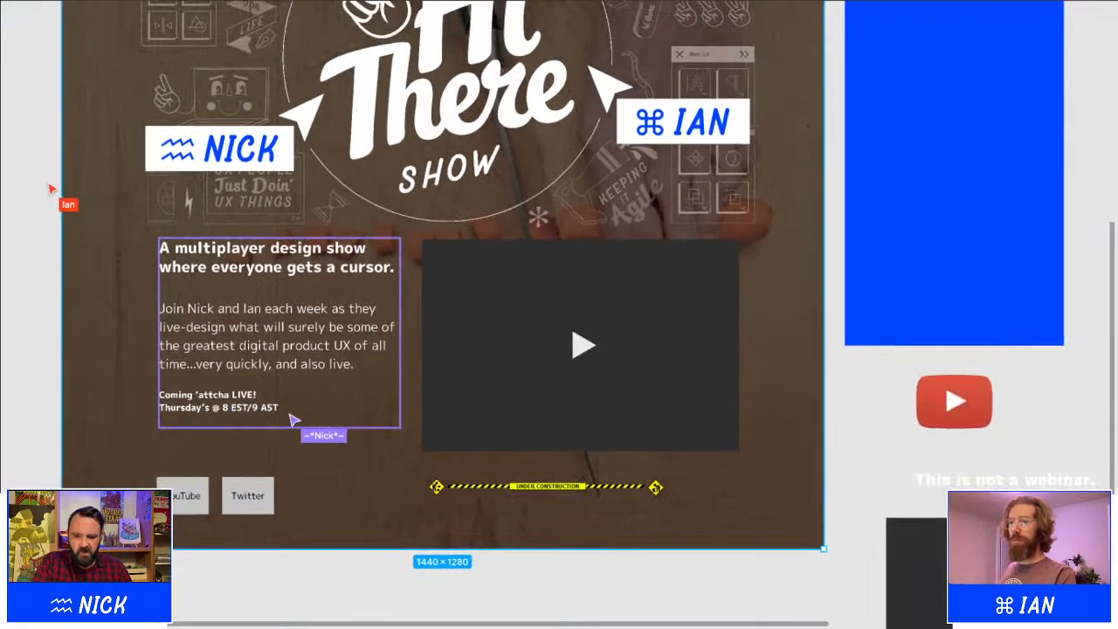
{"action": "scroll", "coordinate": [375, 354], "scroll_direction": "up", "scroll_amount": 2}
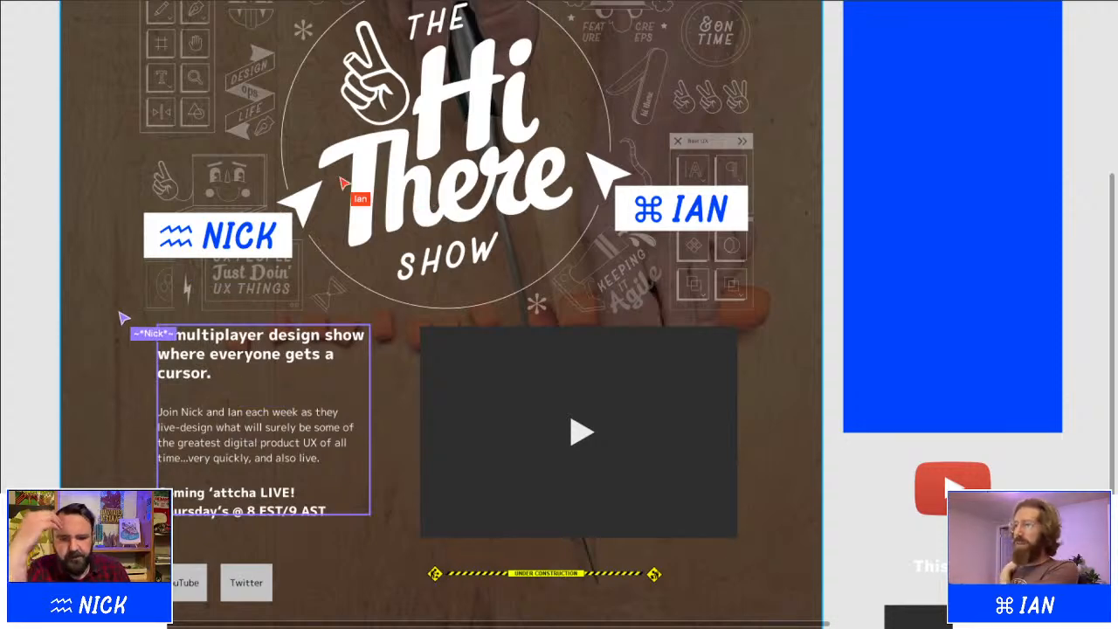
{"action": "scroll", "coordinate": [602, 325], "scroll_direction": "down", "scroll_amount": 1}
{"action": "scroll", "coordinate": [611, 318], "scroll_direction": "down", "scroll_amount": 4}
{"action": "scroll", "coordinate": [612, 317], "scroll_direction": "right", "scroll_amount": 2}
{"action": "scroll", "coordinate": [611, 317], "scroll_direction": "up", "scroll_amount": 1}
{"action": "scroll", "coordinate": [611, 317], "scroll_direction": "up", "scroll_amount": 1}
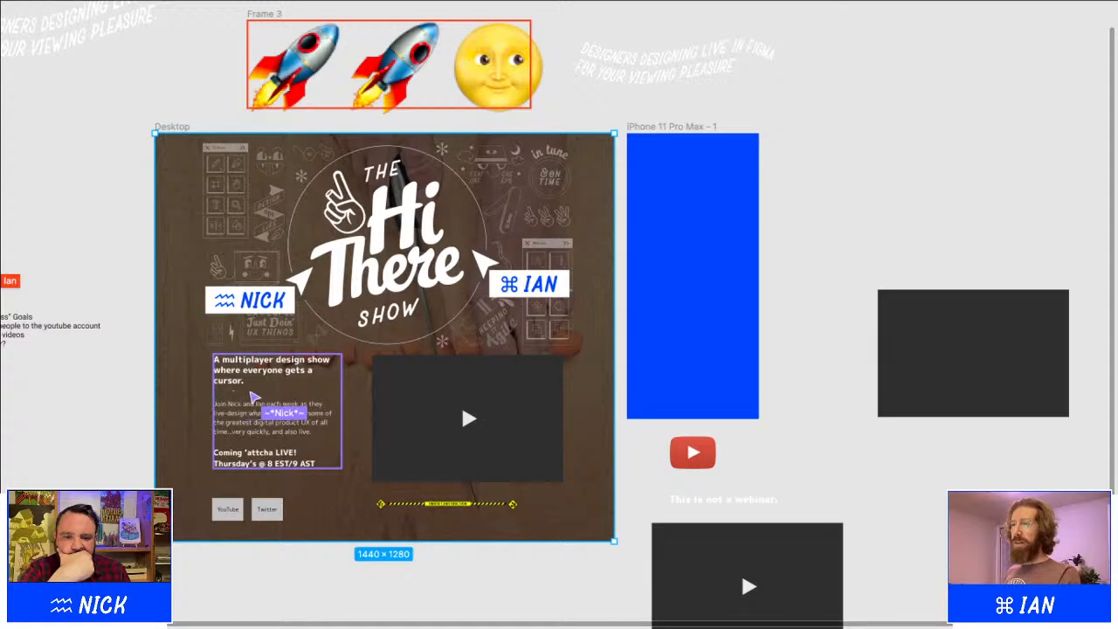
{"action": "scroll", "coordinate": [611, 317], "scroll_direction": "up", "scroll_amount": 3}
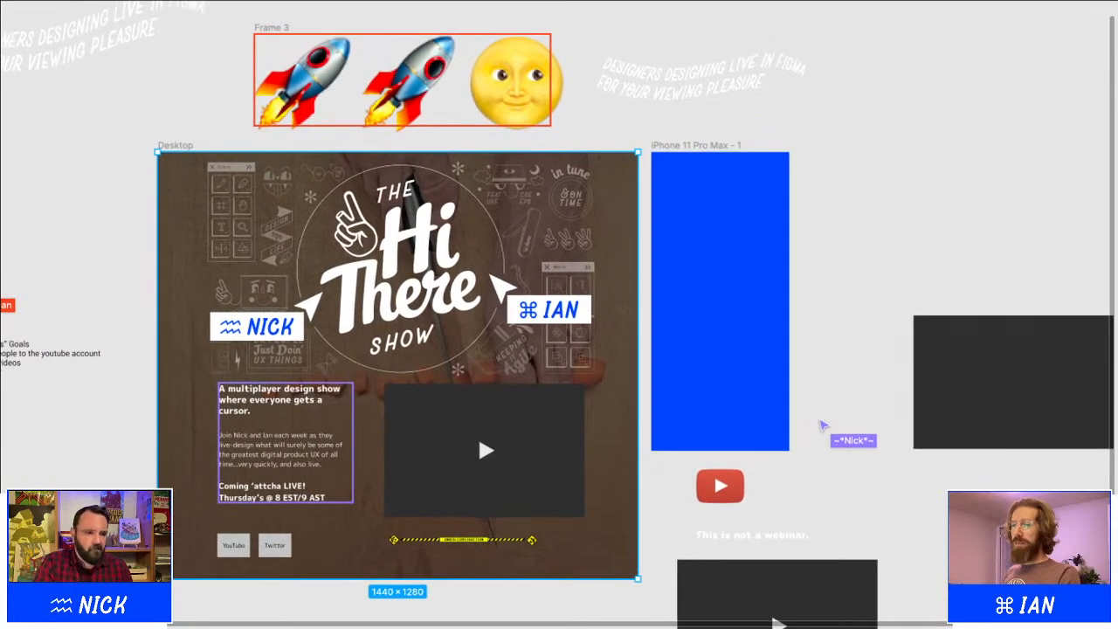
{"action": "scroll", "coordinate": [611, 317], "scroll_direction": "right", "scroll_amount": 1}
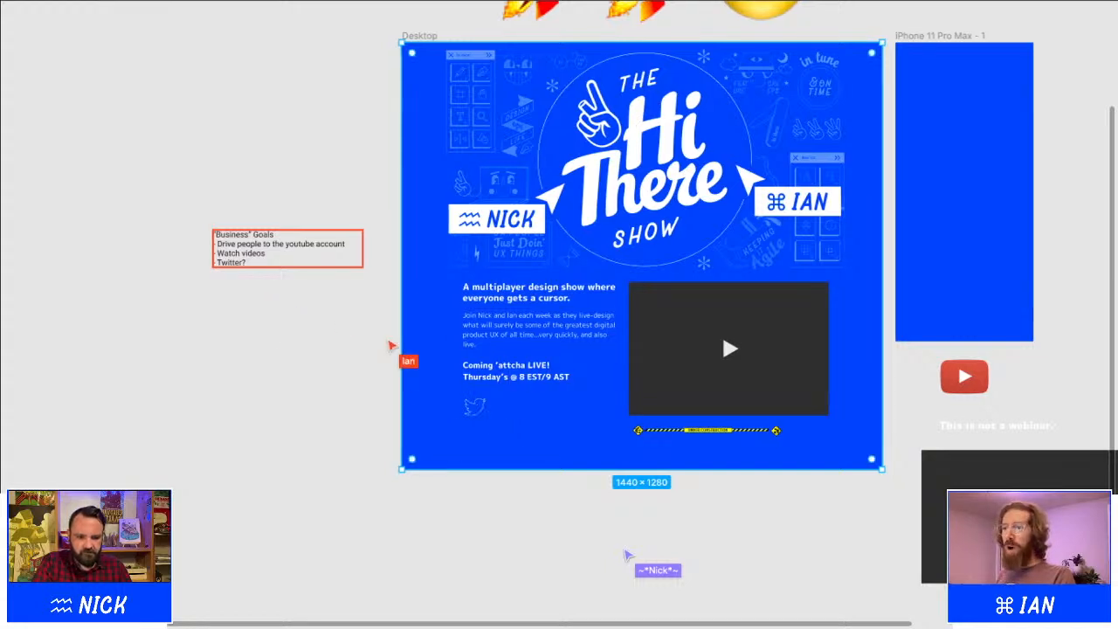
Add "- What even is this?" as the first item under the "Business" Goals heading in the notes beside the desktop frame
{"action": "scroll", "coordinate": [559, 315], "scroll_direction": "right", "scroll_amount": 2}
{"action": "scroll", "coordinate": [559, 315], "scroll_direction": "up", "scroll_amount": 1}
{"action": "scroll", "coordinate": [559, 314], "scroll_direction": "right", "scroll_amount": 2}
{"action": "scroll", "coordinate": [559, 315], "scroll_direction": "up", "scroll_amount": 1}
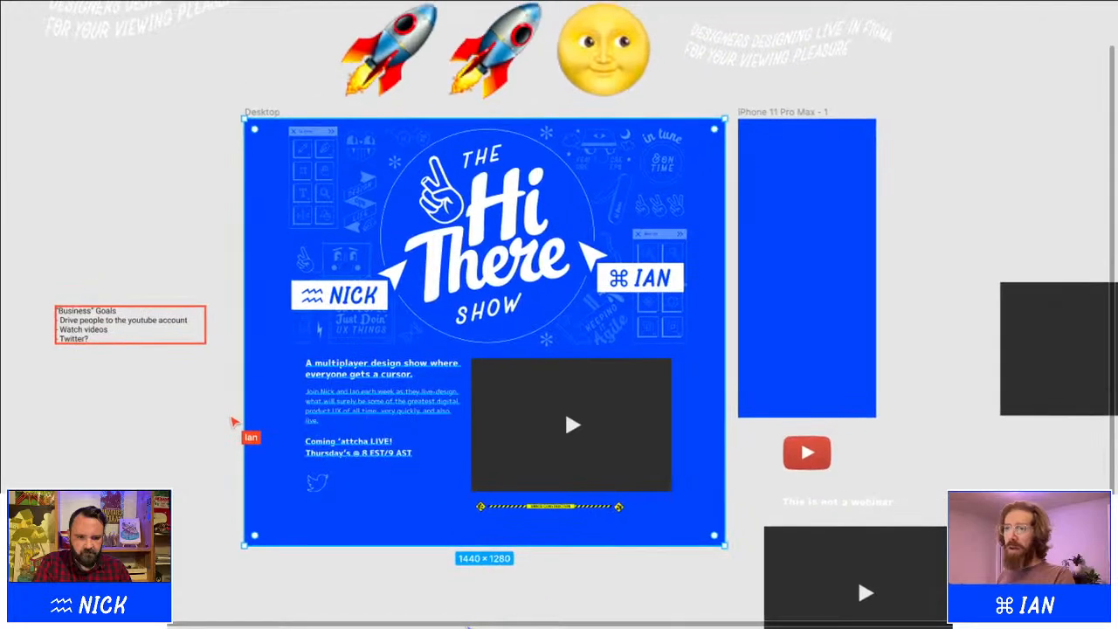
{"action": "scroll", "coordinate": [316, 366], "scroll_direction": "down", "scroll_amount": 2}
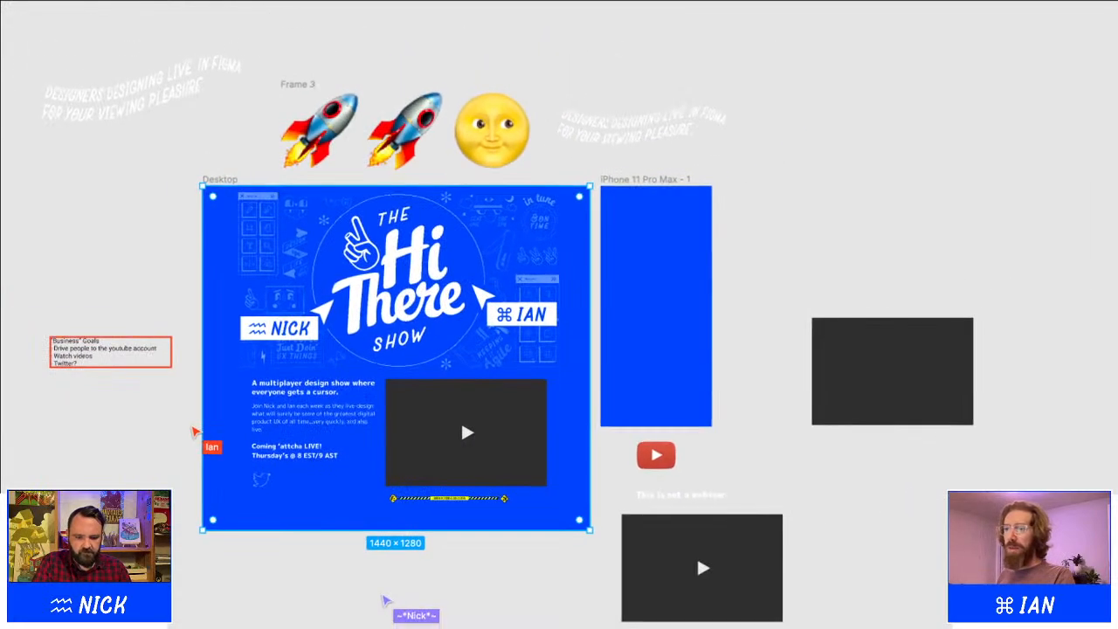
{"action": "scroll", "coordinate": [316, 367], "scroll_direction": "down", "scroll_amount": 1}
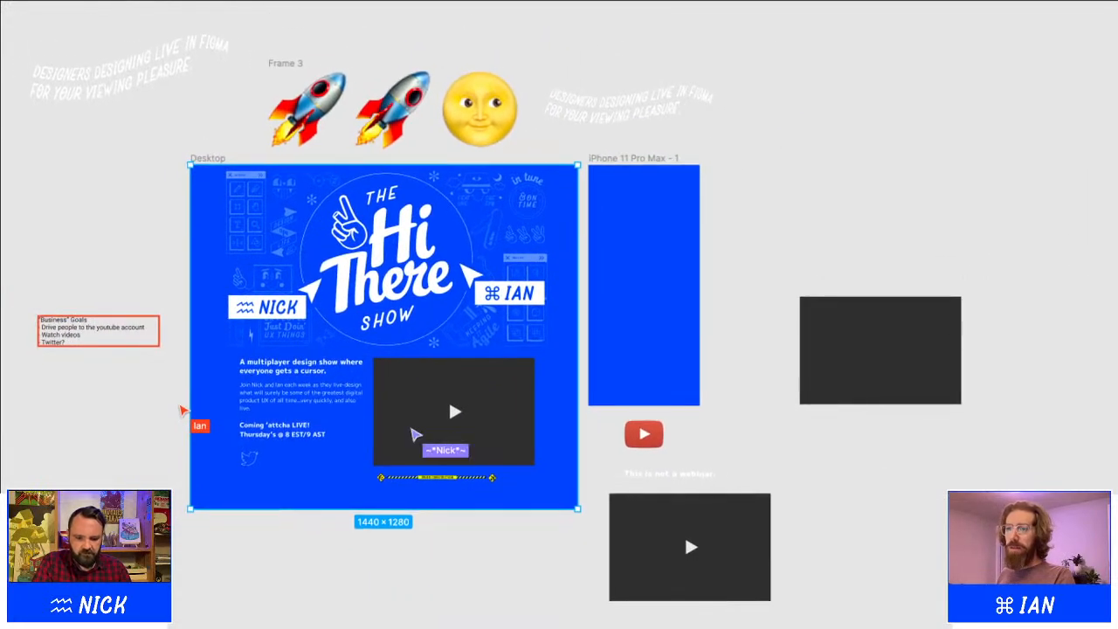
{"action": "scroll", "coordinate": [35, 330], "scroll_direction": "up", "scroll_amount": 3}
{"action": "scroll", "coordinate": [50, 323], "scroll_direction": "up", "scroll_amount": 3}
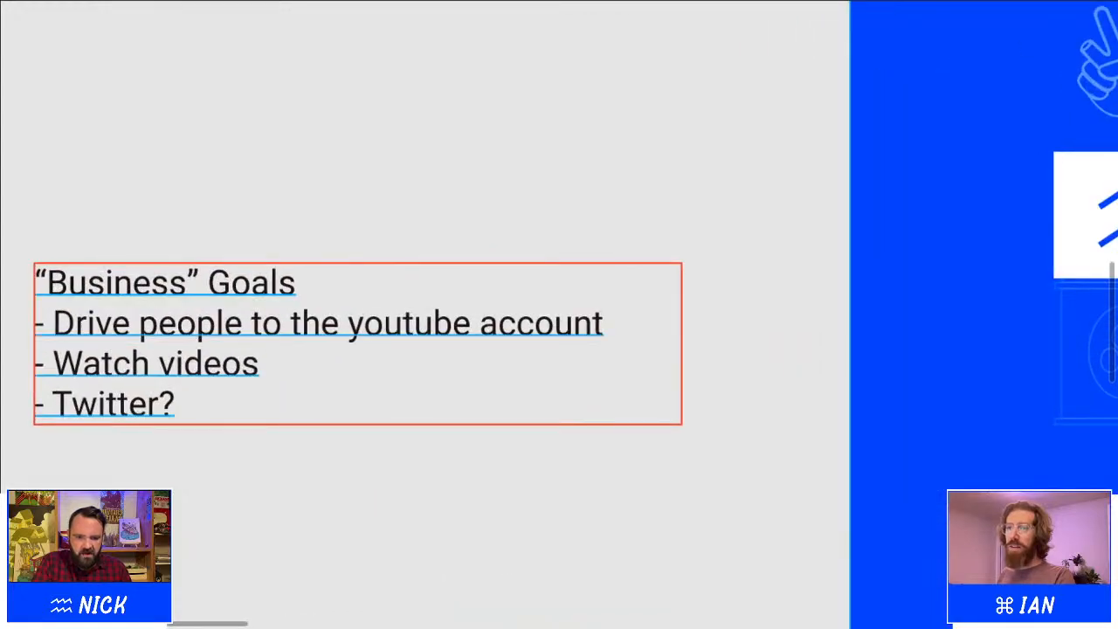
{"action": "double_click", "coordinate": [61, 325]}
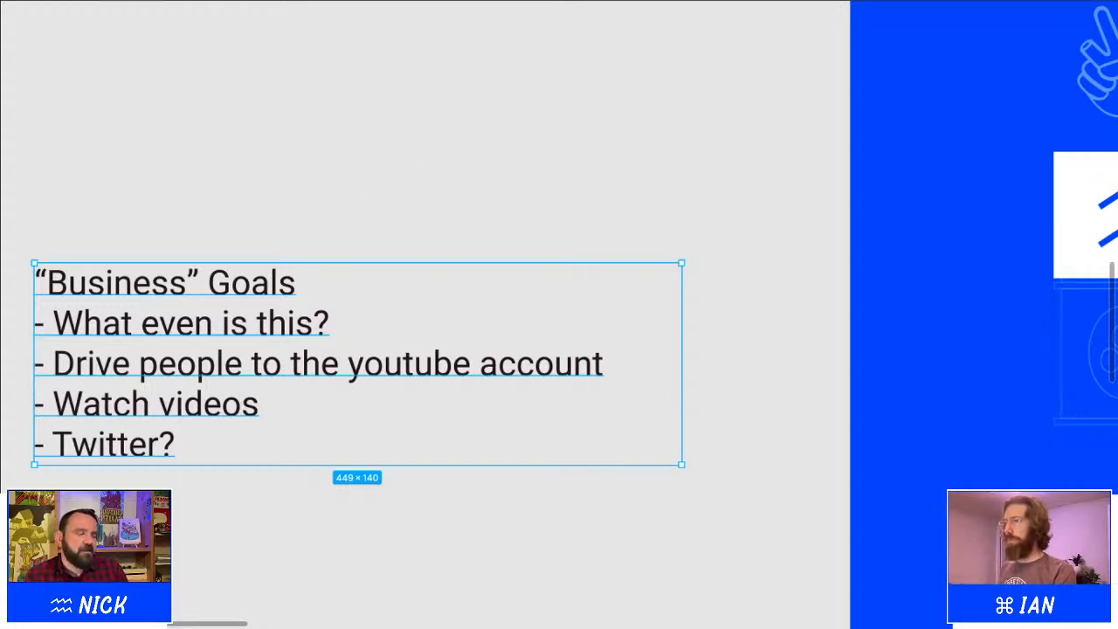
Check the desktop page against the business goals, looking over its artwork, copy, social icons, video placeholder and construction bar
{"action": "scroll", "coordinate": [579, 237], "scroll_direction": "down", "scroll_amount": 5}
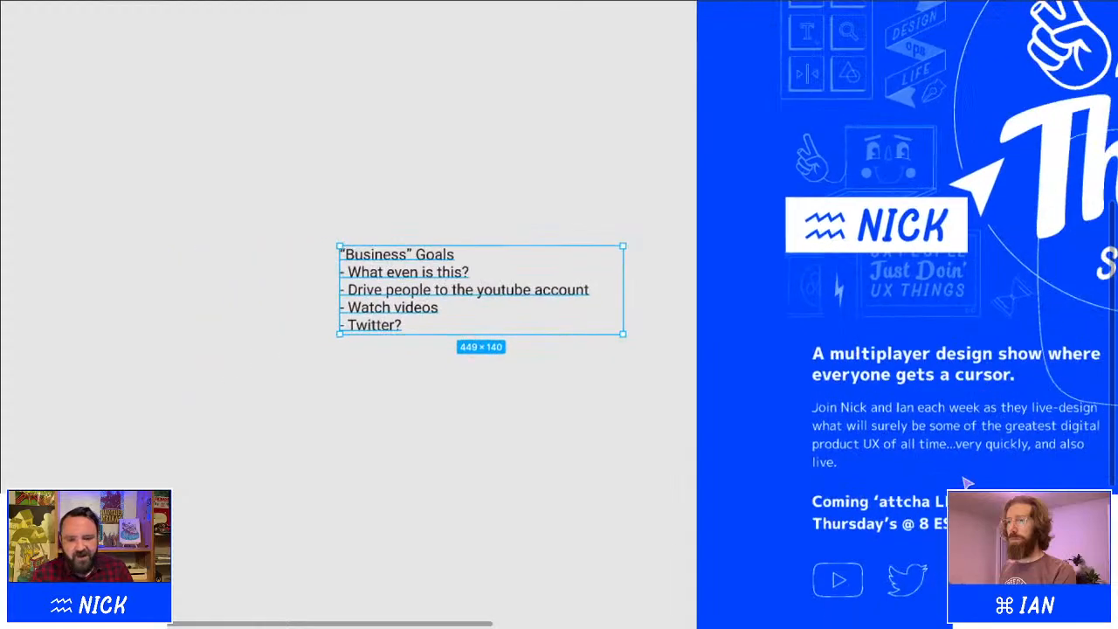
{"action": "scroll", "coordinate": [579, 236], "scroll_direction": "right", "scroll_amount": 3}
{"action": "scroll", "coordinate": [567, 269], "scroll_direction": "right", "scroll_amount": 2}
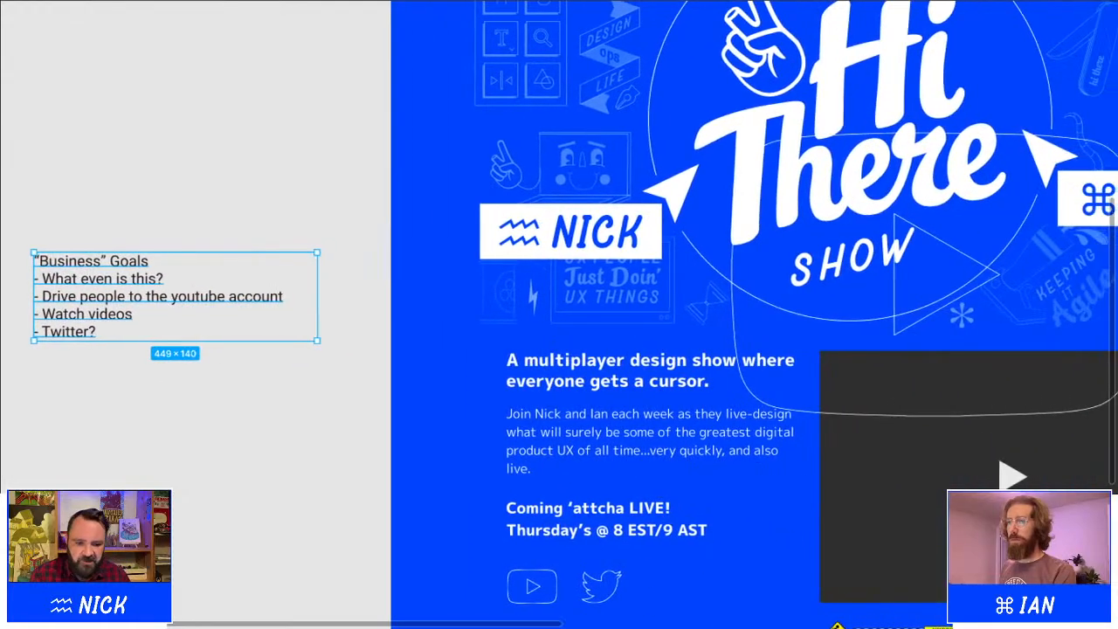
{"action": "scroll", "coordinate": [568, 269], "scroll_direction": "up", "scroll_amount": 2}
{"action": "scroll", "coordinate": [568, 269], "scroll_direction": "down", "scroll_amount": 4}
{"action": "scroll", "coordinate": [559, 315], "scroll_direction": "right", "scroll_amount": 3}
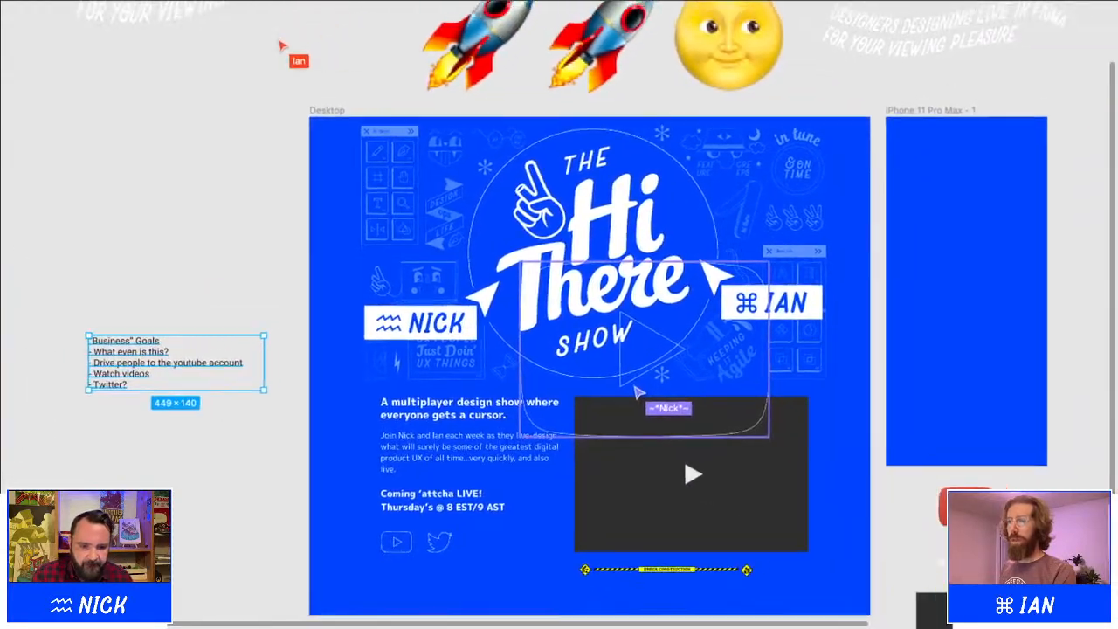
{"action": "scroll", "coordinate": [559, 315], "scroll_direction": "right", "scroll_amount": 1}
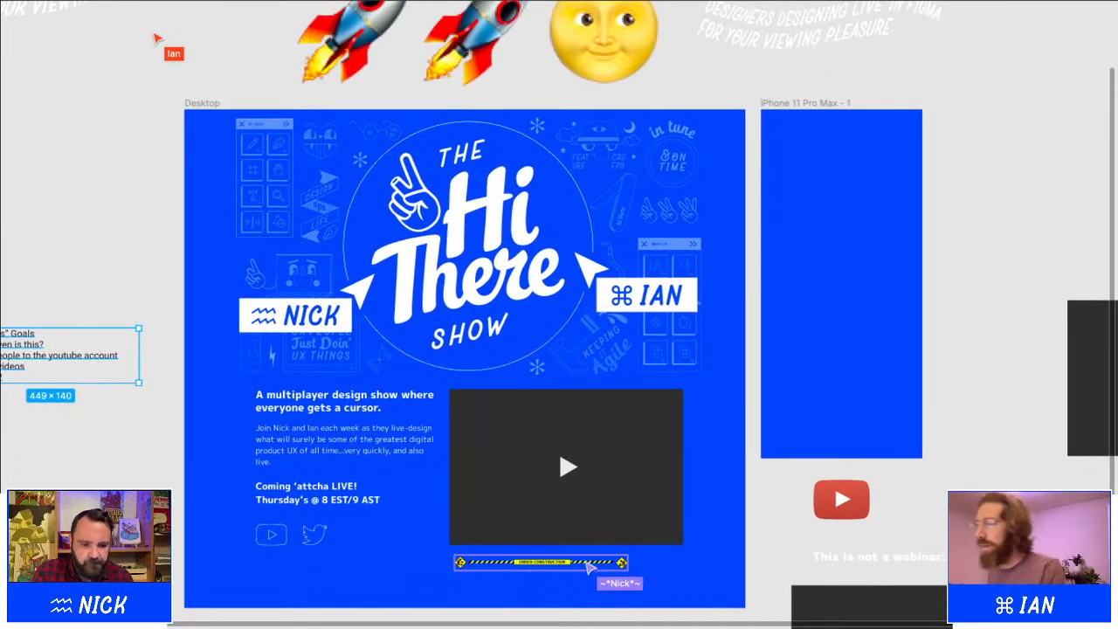
{"action": "scroll", "coordinate": [384, 384], "scroll_direction": "left", "scroll_amount": 1}
{"action": "scroll", "coordinate": [384, 384], "scroll_direction": "down", "scroll_amount": 2}
{"action": "scroll", "coordinate": [384, 385], "scroll_direction": "up", "scroll_amount": 1}
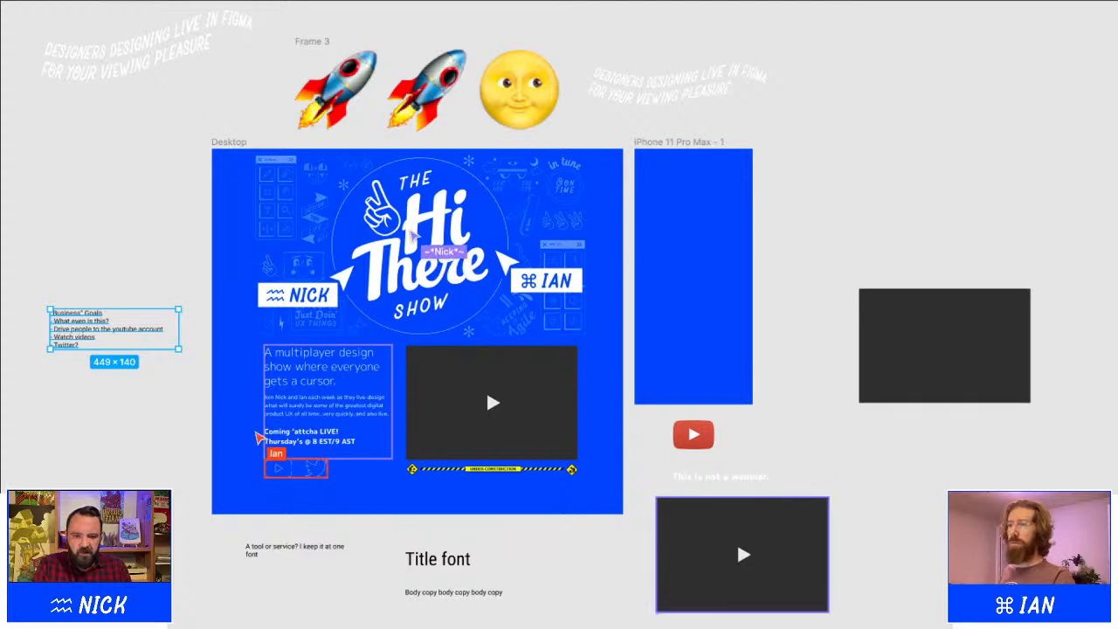
{"action": "scroll", "coordinate": [391, 428], "scroll_direction": "up", "scroll_amount": 3}
{"action": "scroll", "coordinate": [391, 428], "scroll_direction": "down", "scroll_amount": 1}
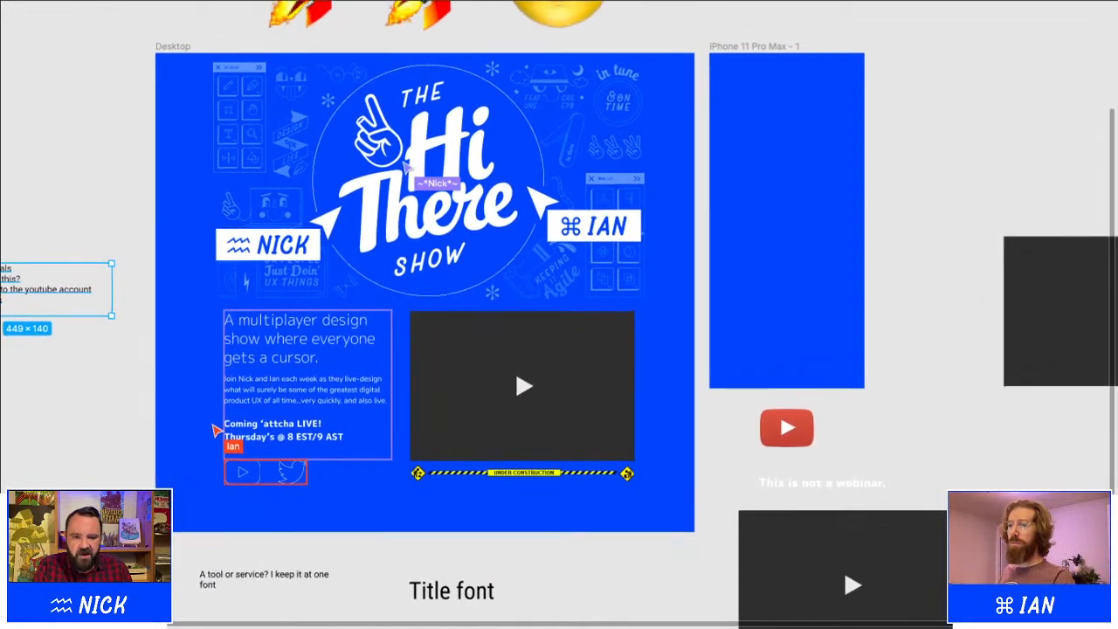
{"action": "scroll", "coordinate": [559, 314], "scroll_direction": "up", "scroll_amount": 1}
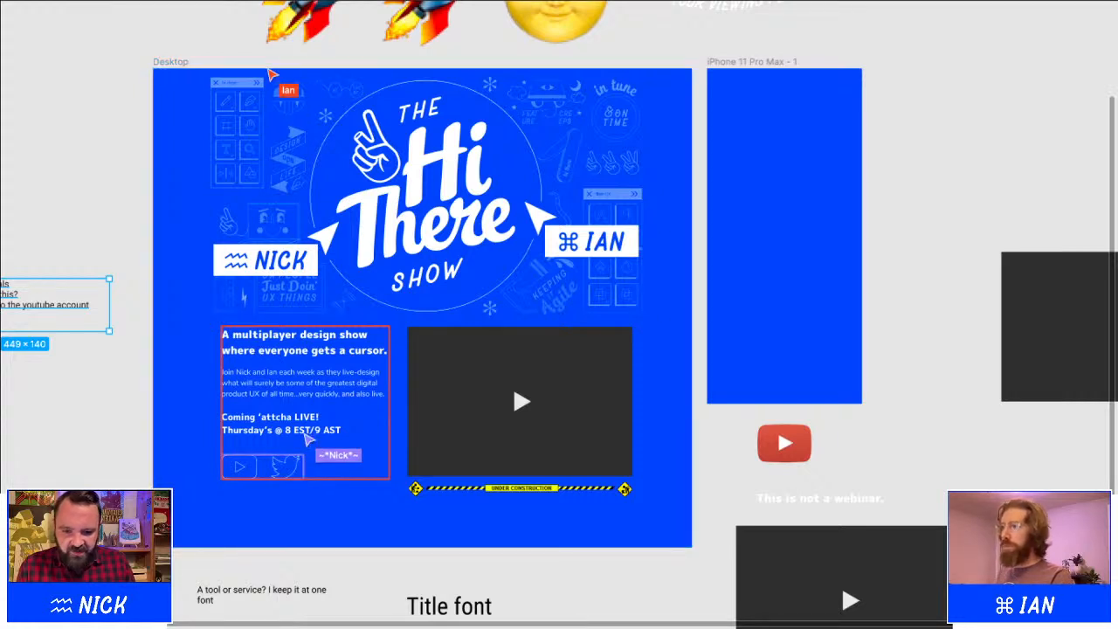
Show the interface panels, select the desktop frame's content area and set its auto layout item spacing to 47.5
{"action": "key", "text": "super+backslash"}
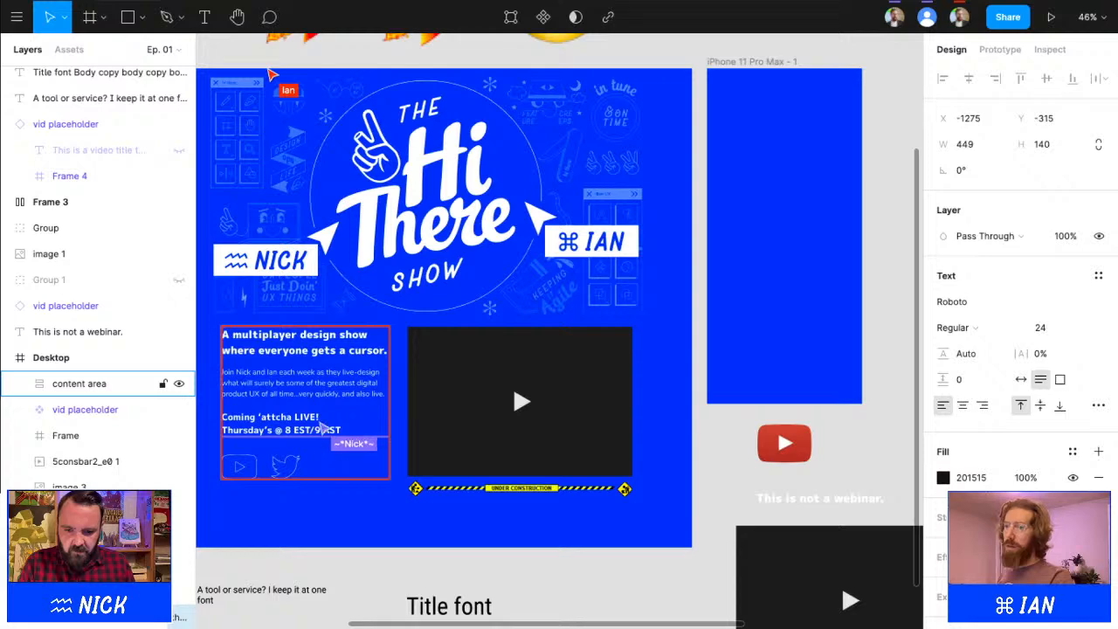
{"action": "scroll", "coordinate": [559, 331], "scroll_direction": "left", "scroll_amount": 1}
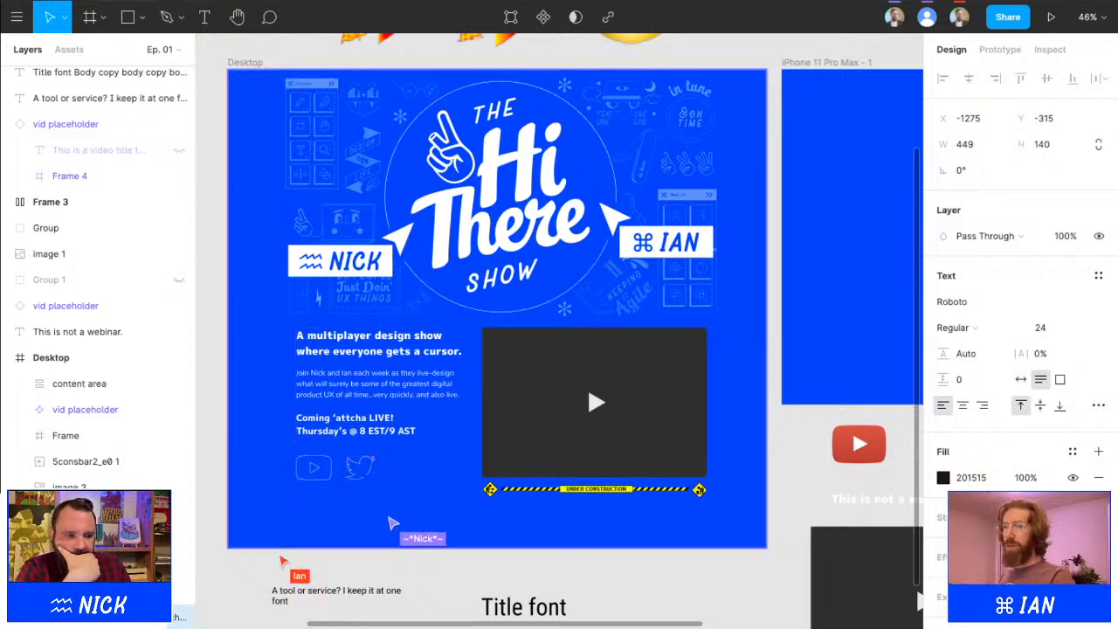
{"action": "scroll", "coordinate": [288, 374], "scroll_direction": "up", "scroll_amount": 5}
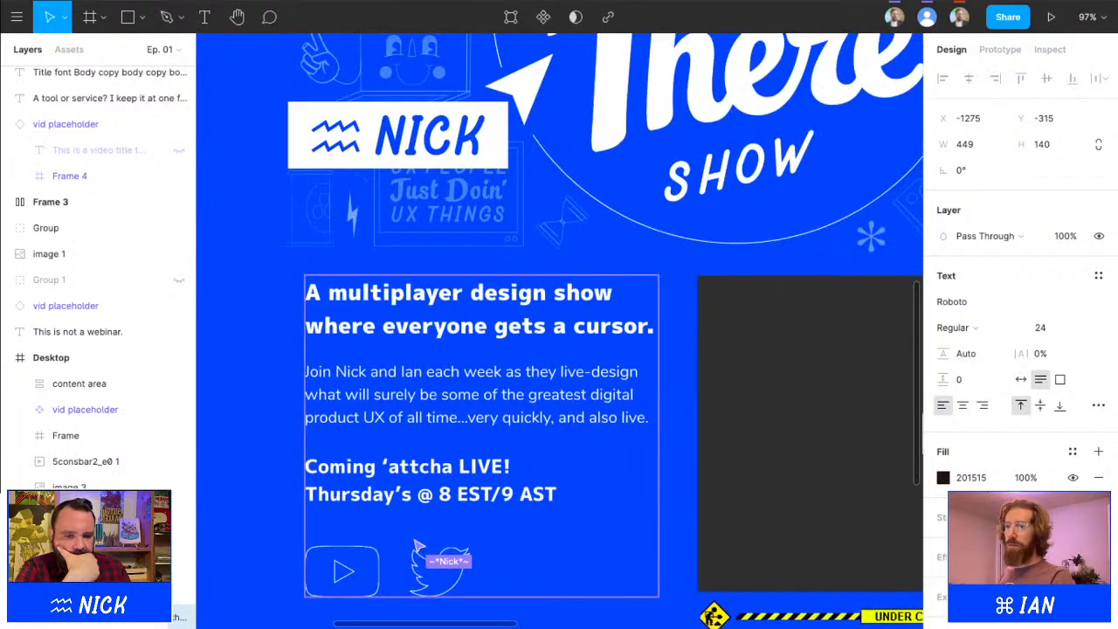
{"action": "scroll", "coordinate": [559, 331], "scroll_direction": "down", "scroll_amount": 1}
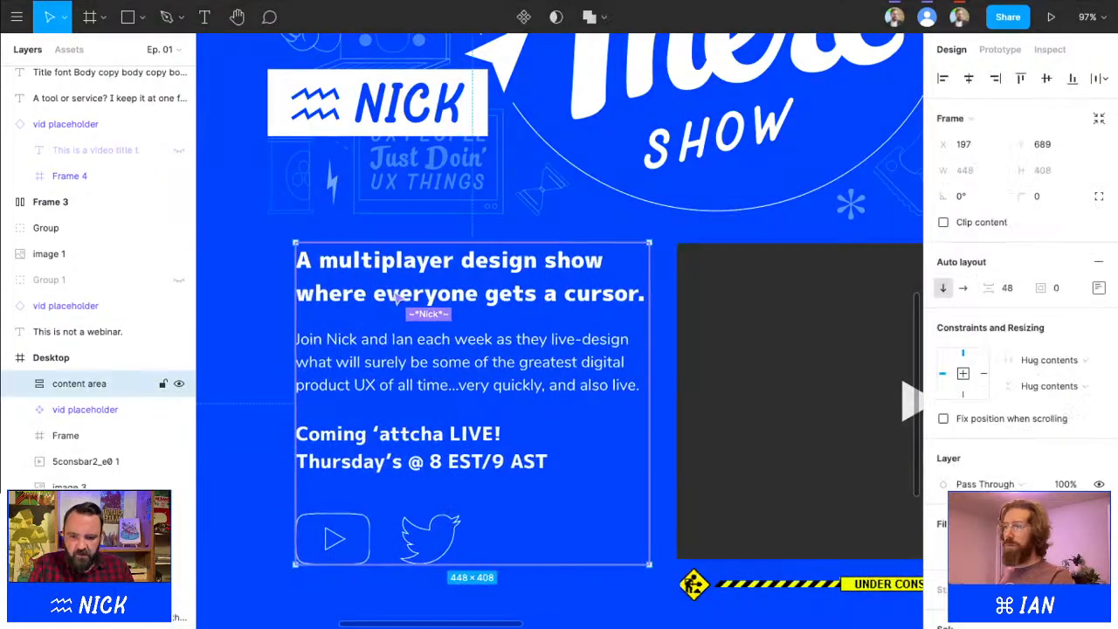
{"action": "mouse_move", "coordinate": [989, 287]}
{"action": "left_mouse_down"}
{"action": "mouse_move", "coordinate": [1040, 288]}
{"action": "mouse_move", "coordinate": [953, 288]}
{"action": "mouse_move", "coordinate": [1054, 287]}
{"action": "mouse_move", "coordinate": [893, 290]}
{"action": "mouse_move", "coordinate": [1089, 291]}
{"action": "mouse_move", "coordinate": [961, 289]}
{"action": "mouse_move", "coordinate": [1013, 289]}
{"action": "mouse_move", "coordinate": [987, 288]}
{"action": "left_mouse_up"}
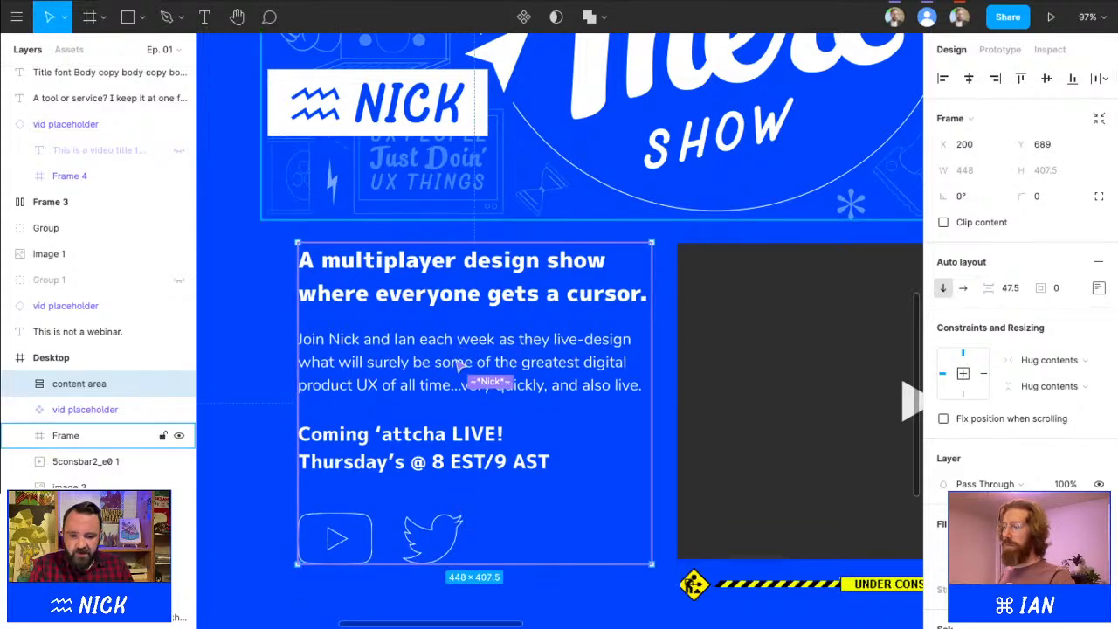
Select the logo artwork's frame inside the desktop frame and hide the interface panels
{"action": "left_click", "coordinate": [79, 435]}
{"action": "scroll", "coordinate": [607, 277], "scroll_direction": "down", "scroll_amount": 5}
{"action": "scroll", "coordinate": [609, 280], "scroll_direction": "down", "scroll_amount": 3}
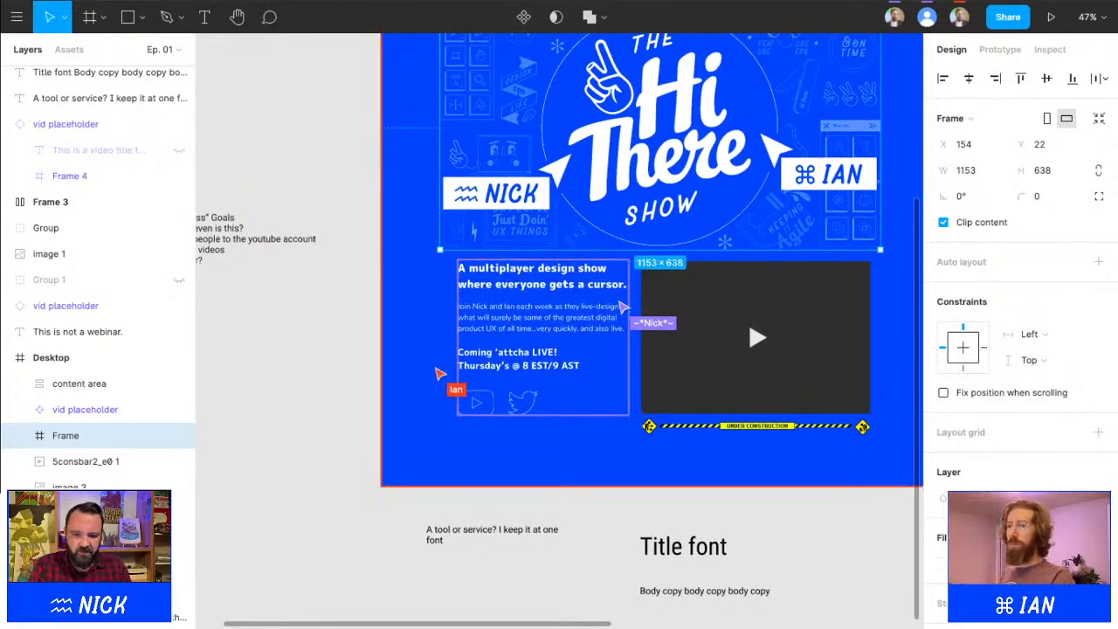
{"action": "key", "text": "super+backslash"}
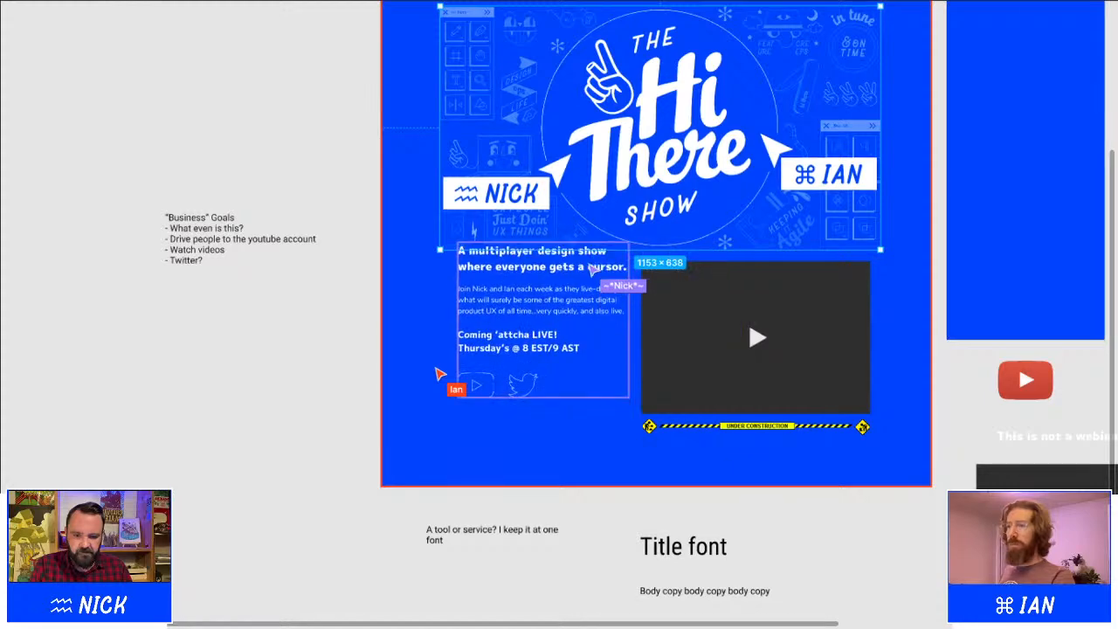
Examine the whole desktop layout from the logo artwork down to the 2021 footer, alongside the phone frame
{"action": "scroll", "coordinate": [559, 315], "scroll_direction": "right", "scroll_amount": 2}
{"action": "scroll", "coordinate": [559, 314], "scroll_direction": "up", "scroll_amount": 2}
{"action": "scroll", "coordinate": [559, 315], "scroll_direction": "down", "scroll_amount": 2}
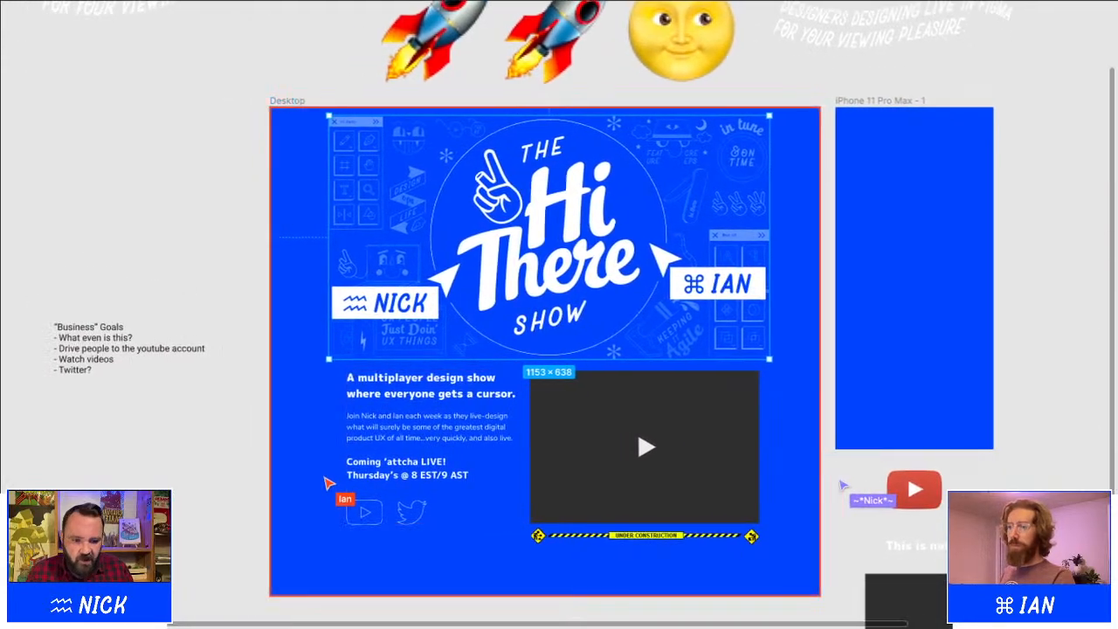
{"action": "scroll", "coordinate": [559, 314], "scroll_direction": "right", "scroll_amount": 2}
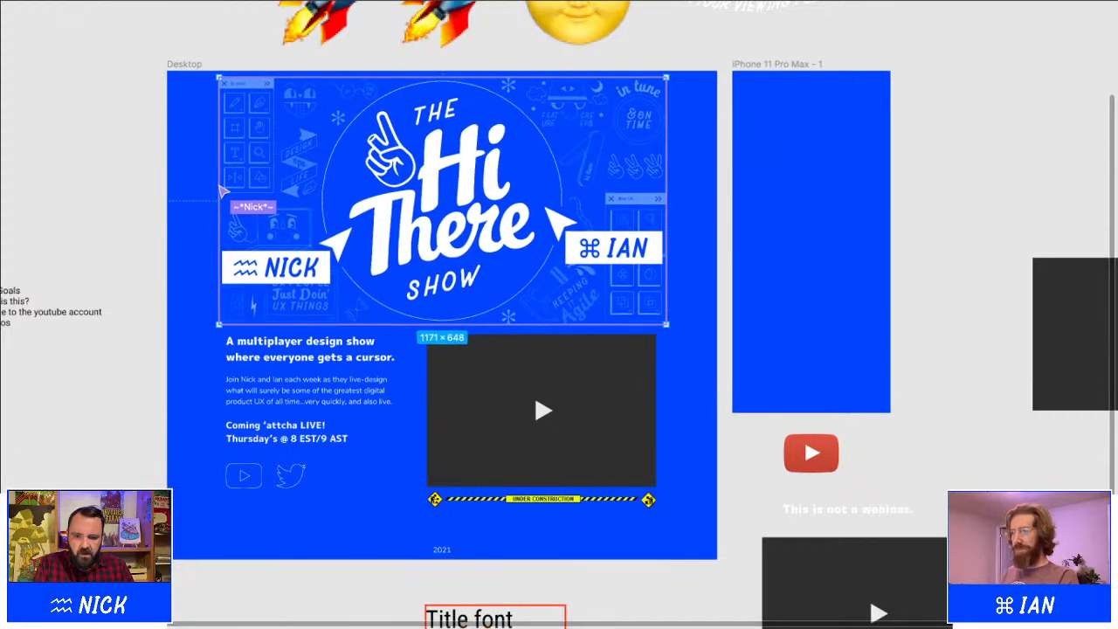
{"action": "scroll", "coordinate": [559, 314], "scroll_direction": "down", "scroll_amount": 1}
{"action": "scroll", "coordinate": [559, 314], "scroll_direction": "down", "scroll_amount": 1}
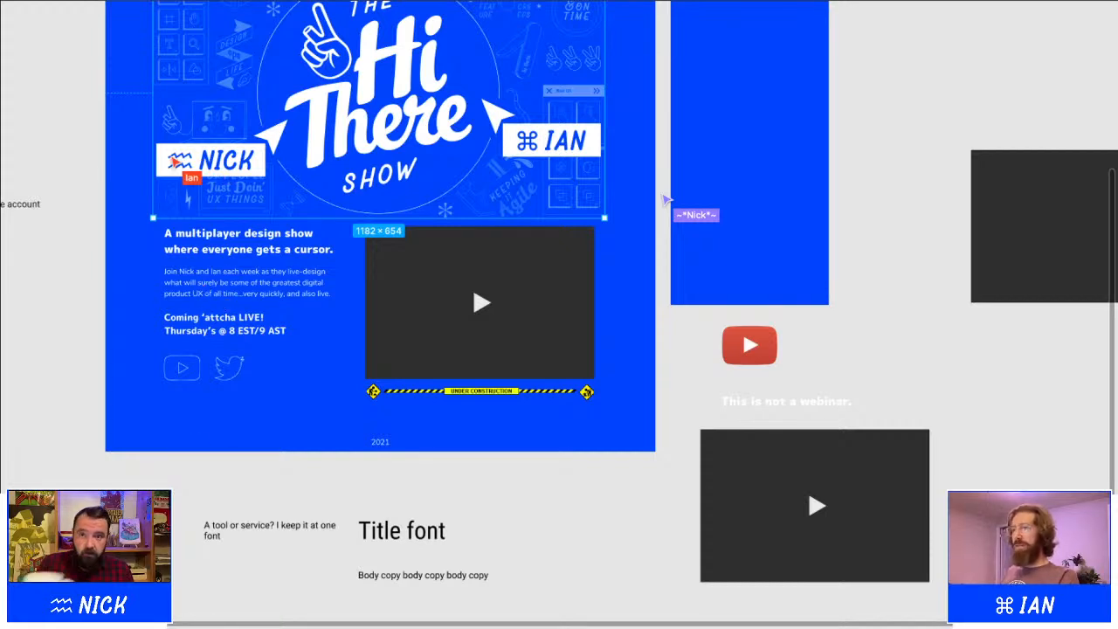
{"action": "scroll", "coordinate": [559, 314], "scroll_direction": "up", "scroll_amount": 2}
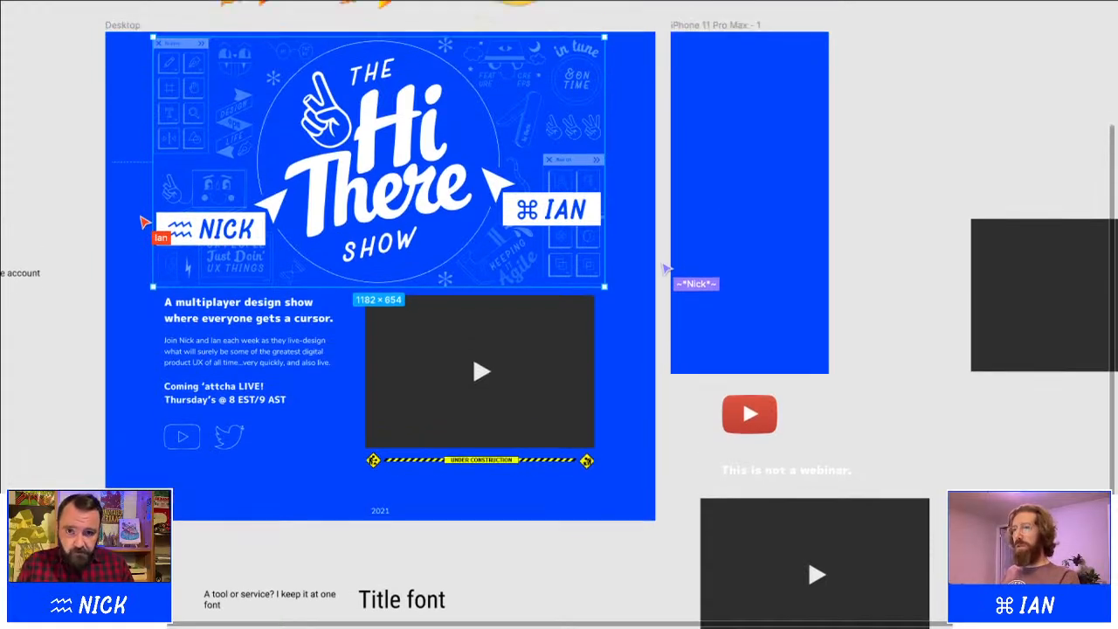
{"action": "scroll", "coordinate": [559, 314], "scroll_direction": "down", "scroll_amount": 1}
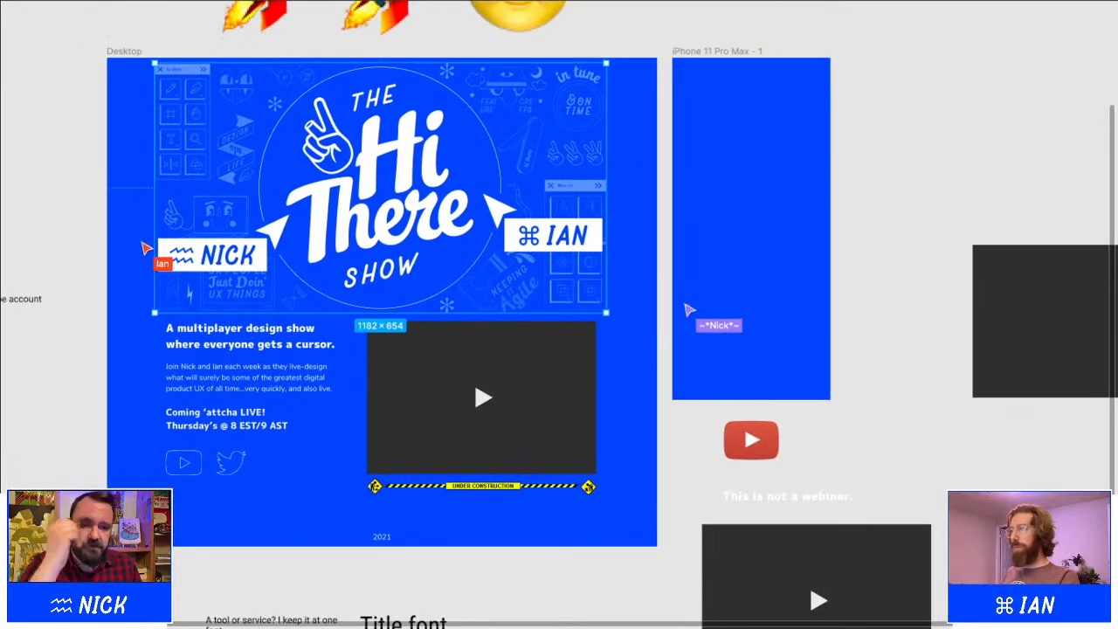